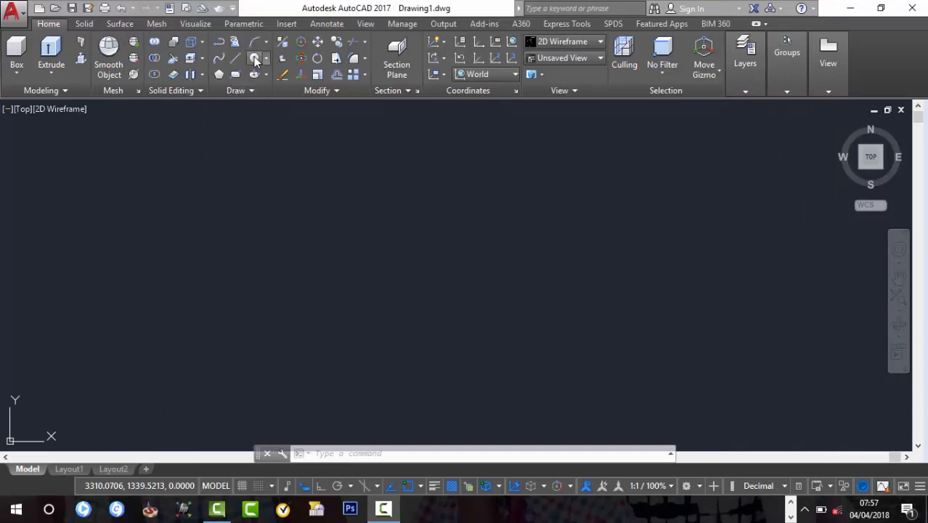
left_click(411, 328)
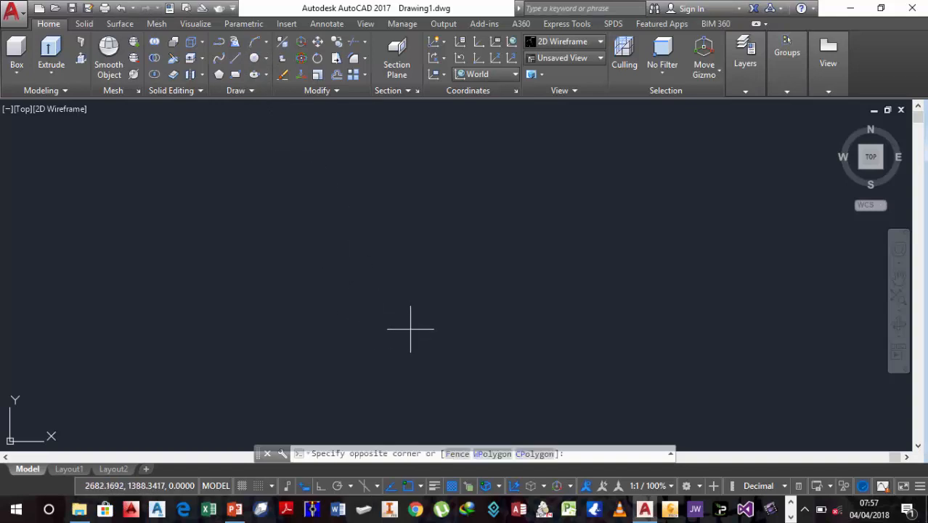
left_click(459, 328)
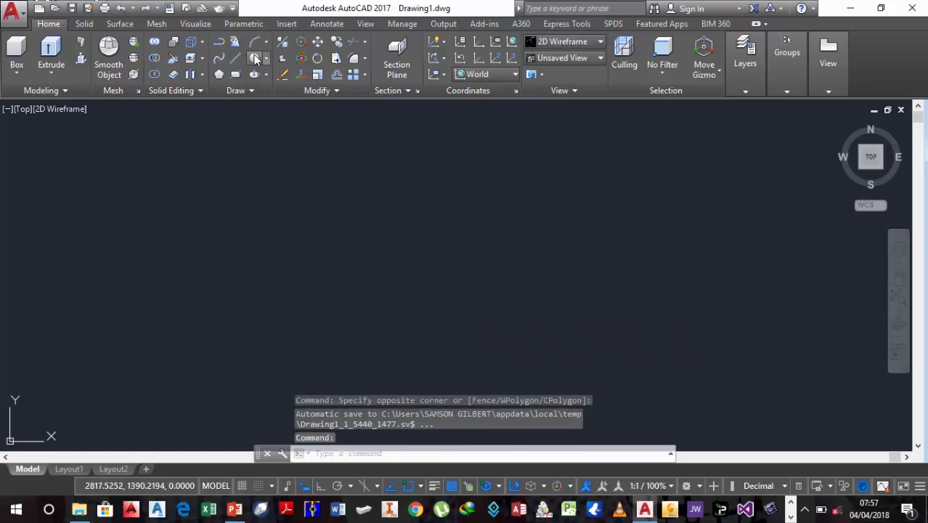
Step: Draw a circle with a radius of 55 in the empty drawing area
left_click(254, 58)
left_click(334, 306)
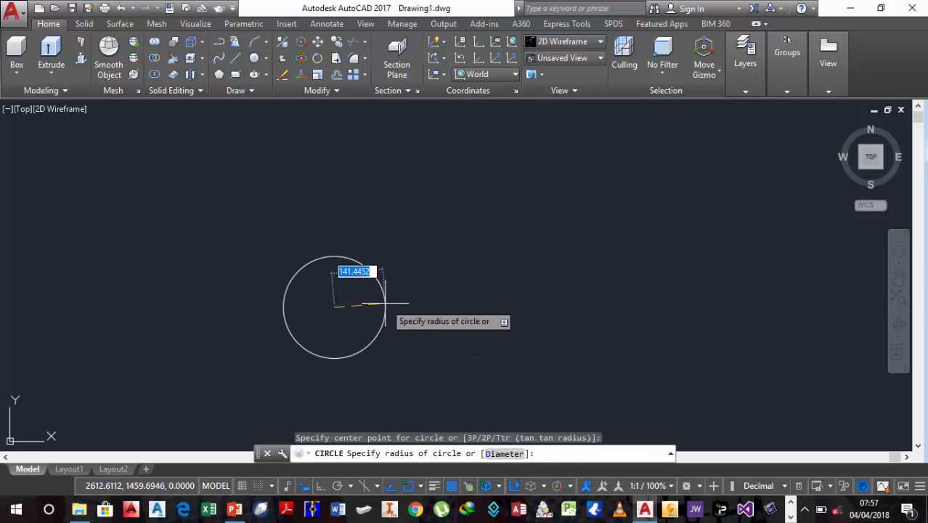
type("55")
key("Return")
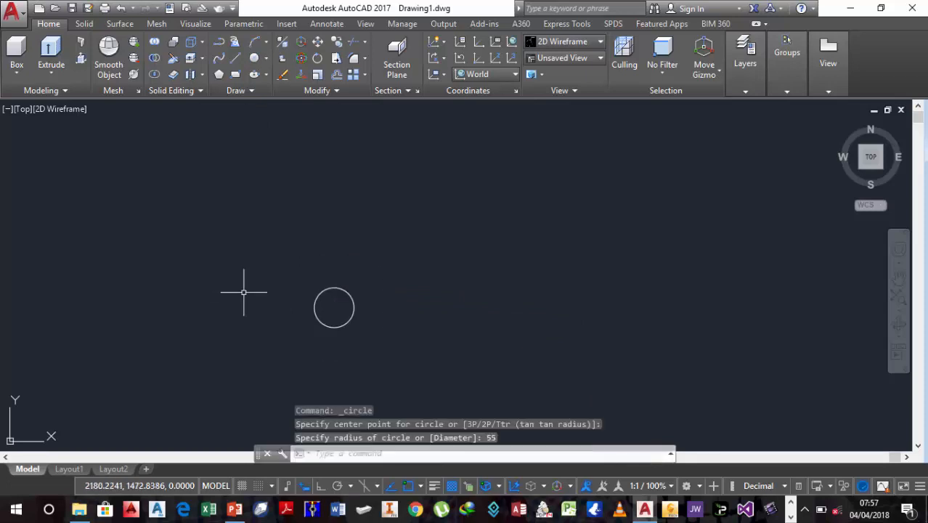
Step: Draw a second circle with a radius of 69, concentric with the 55-radius circle
scroll(321, 271, "up", 5)
middle_click_drag(356, 342, 407, 195)
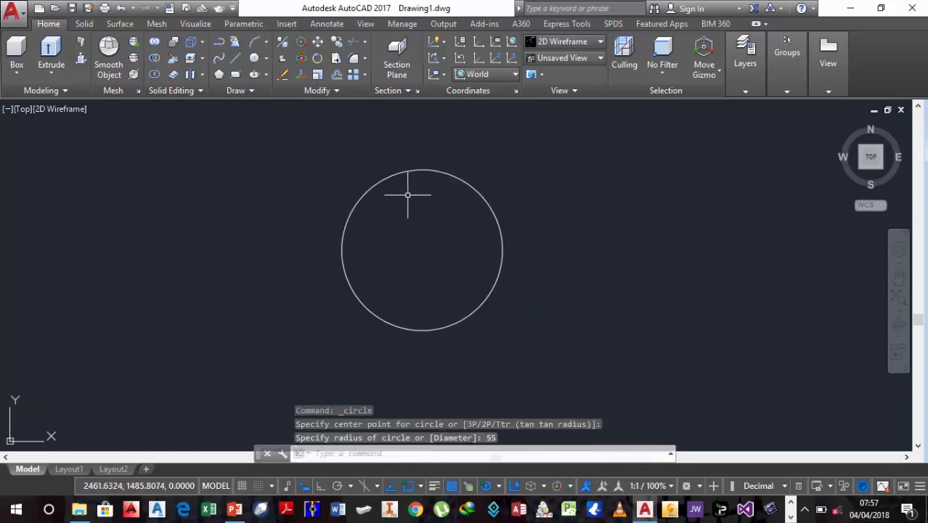
scroll(407, 194, "up", 2)
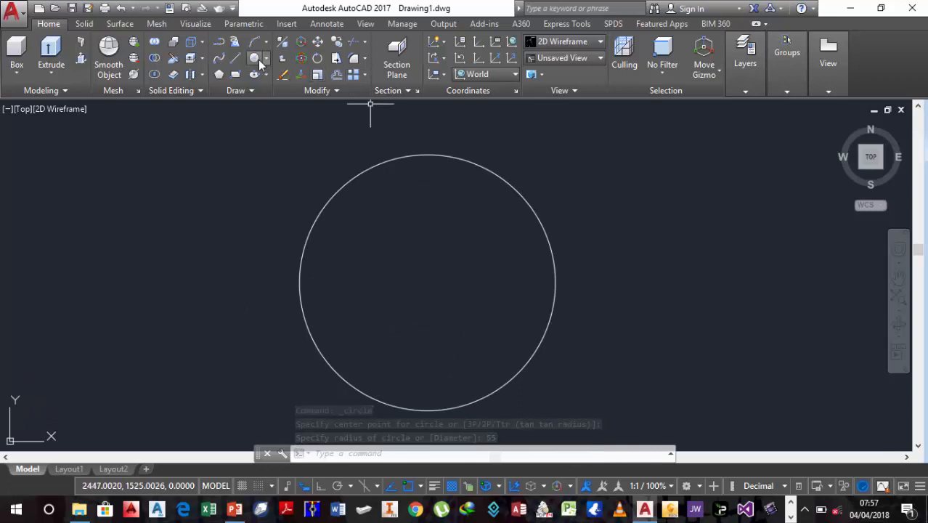
left_click(254, 58)
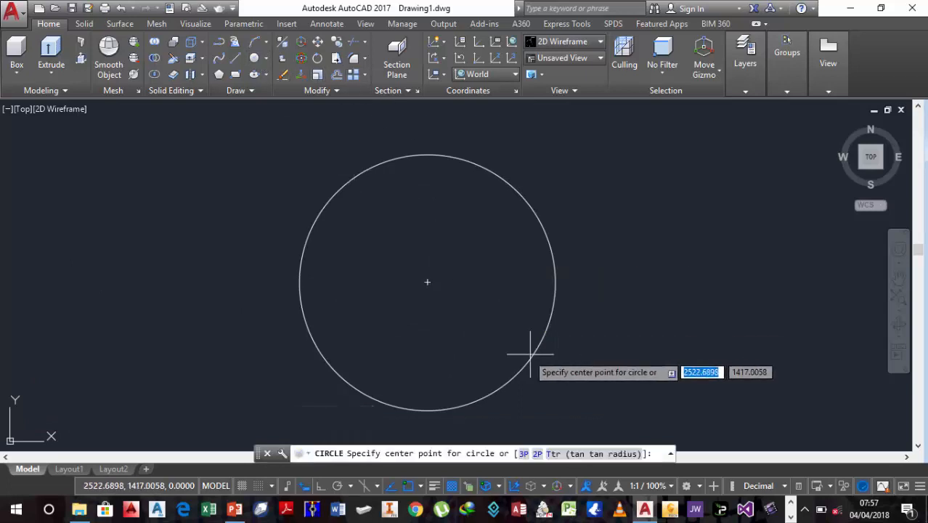
left_click(428, 282)
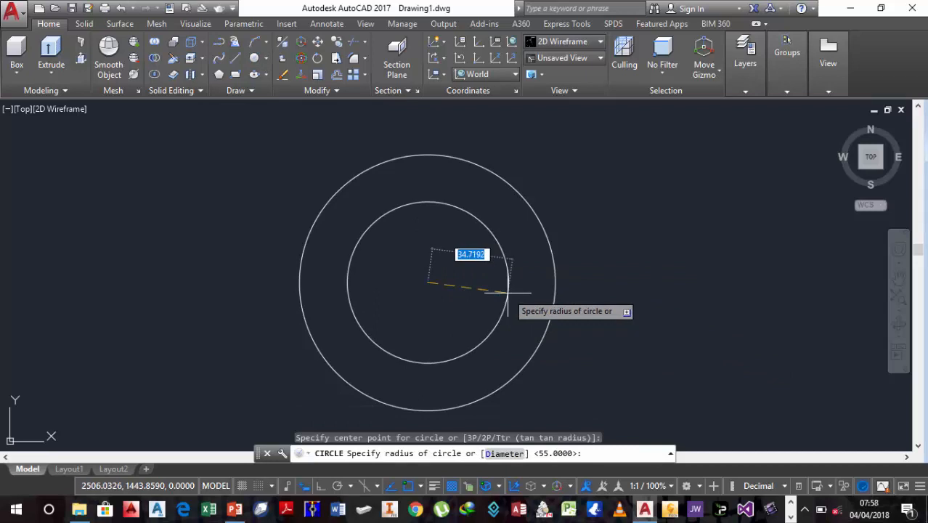
type("69")
key("Return")
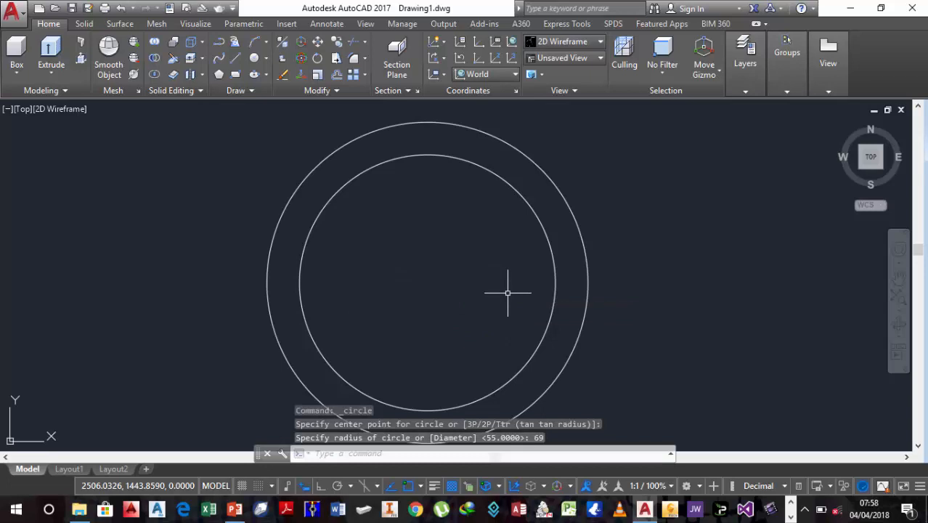
Step: Draw a third circle with a radius of 72 on the same centre as the other two
left_click(255, 59)
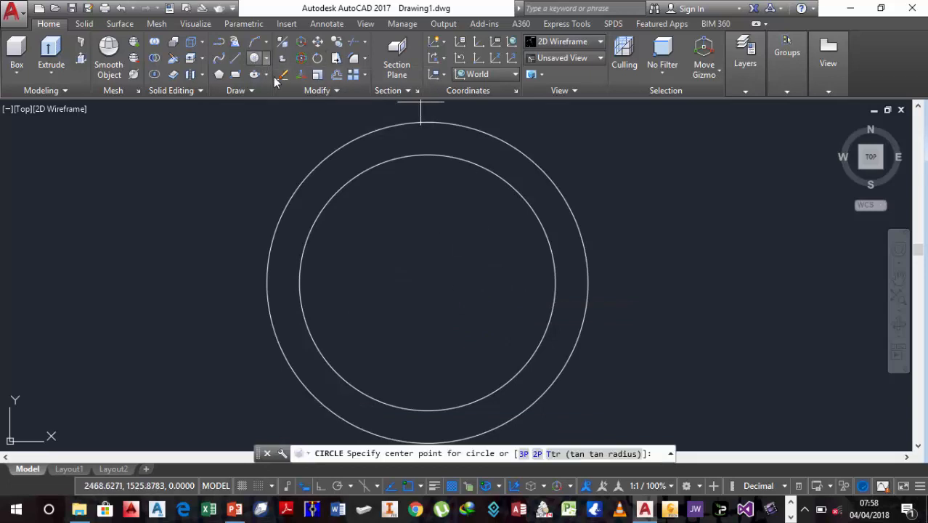
left_click(427, 282)
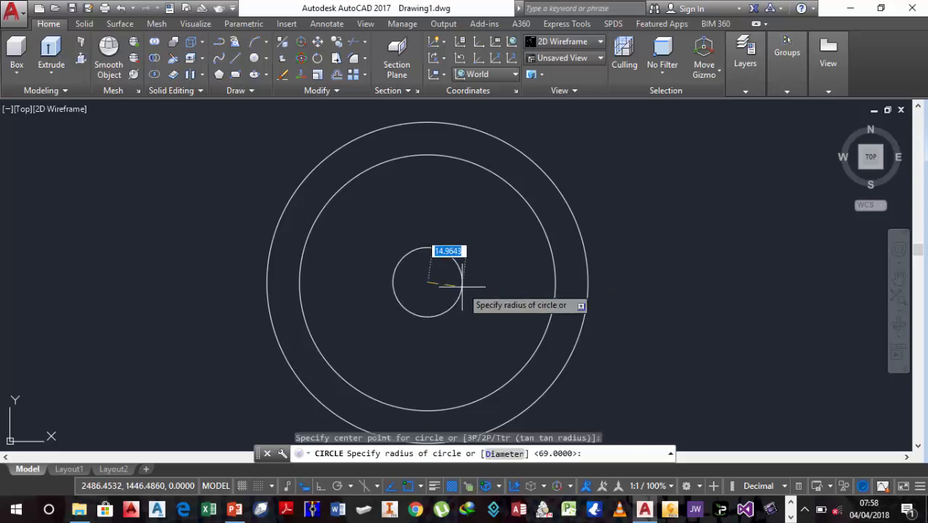
type("72")
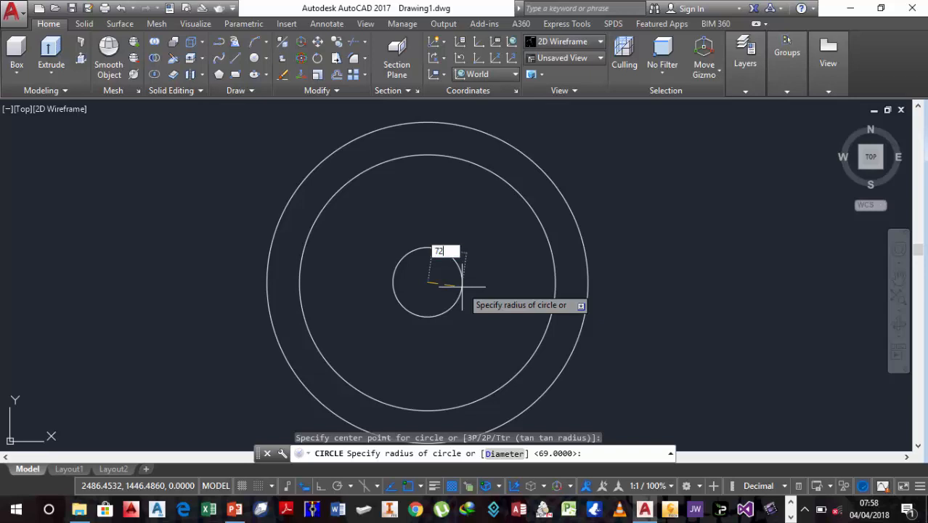
key("Return")
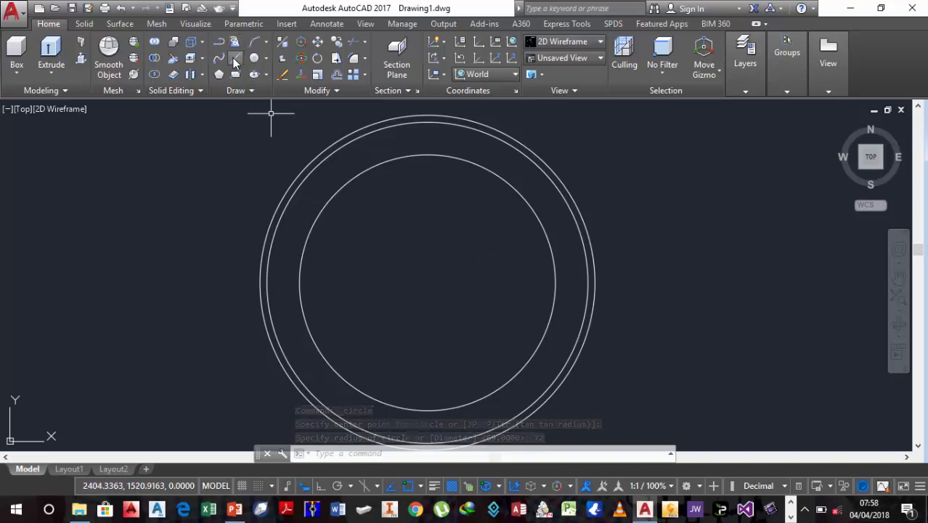
Step: Draw a line 72 long at 60° from the circles' common centre to the outermost circle
type("l")
key("Return")
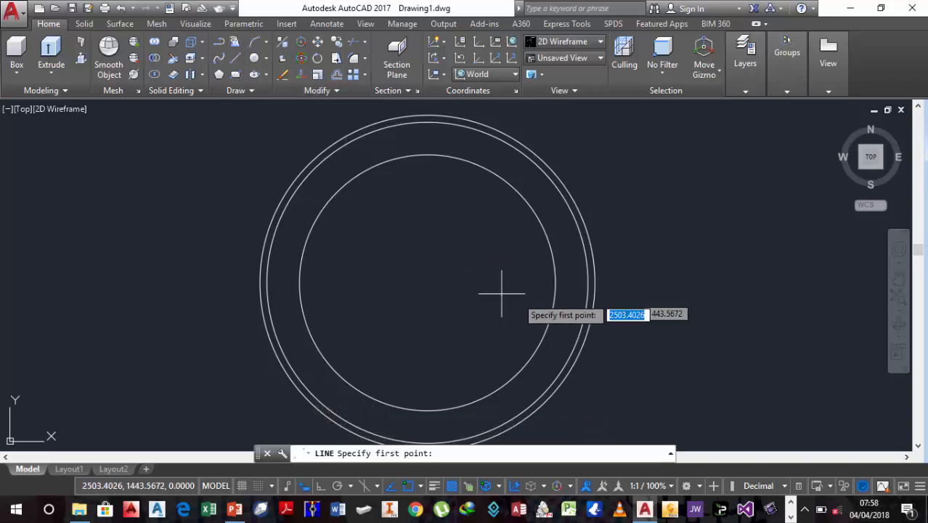
left_click(427, 282)
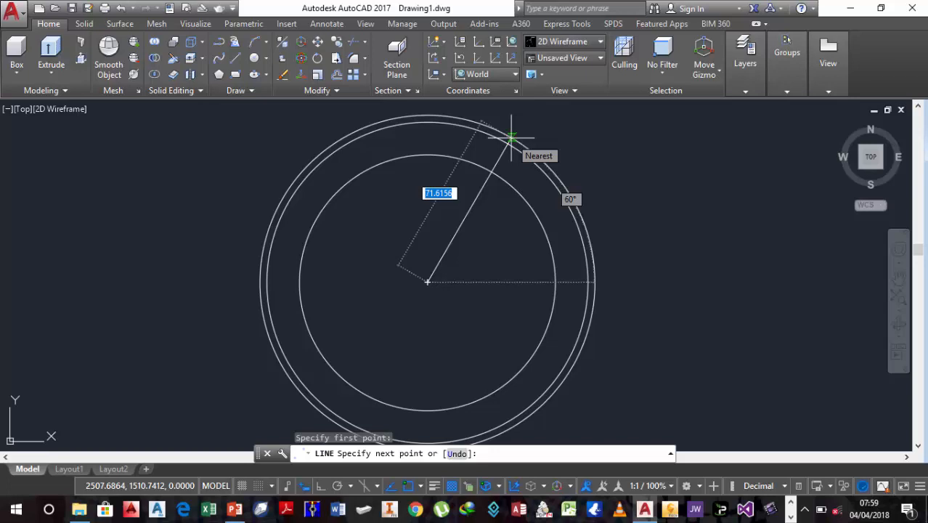
left_click(511, 138)
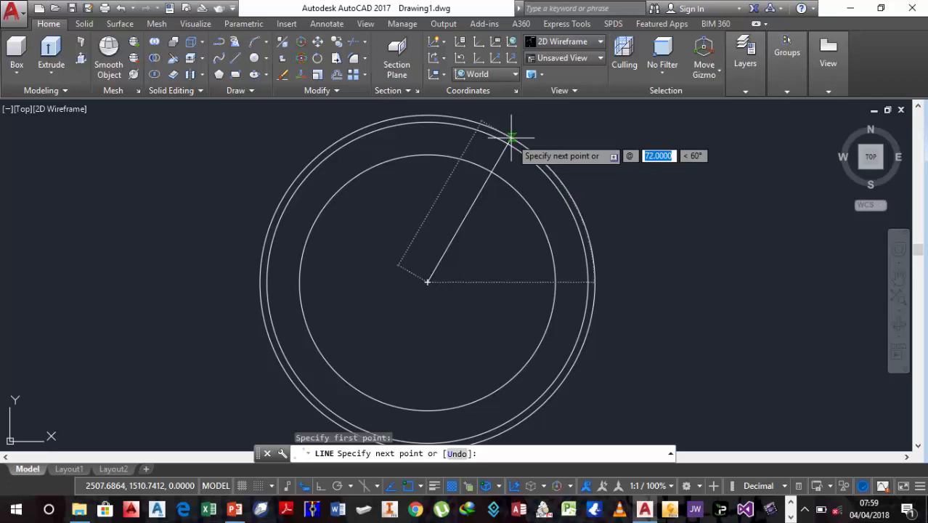
type("72")
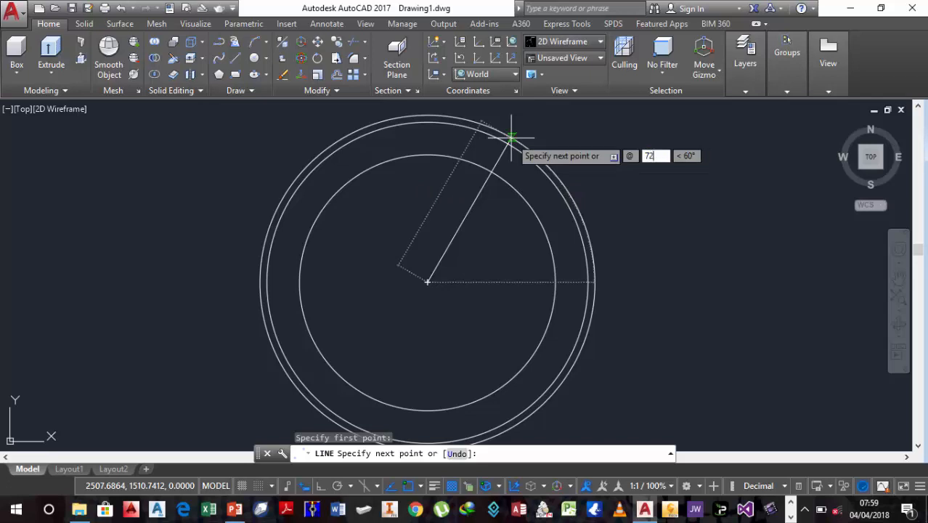
key("Tab")
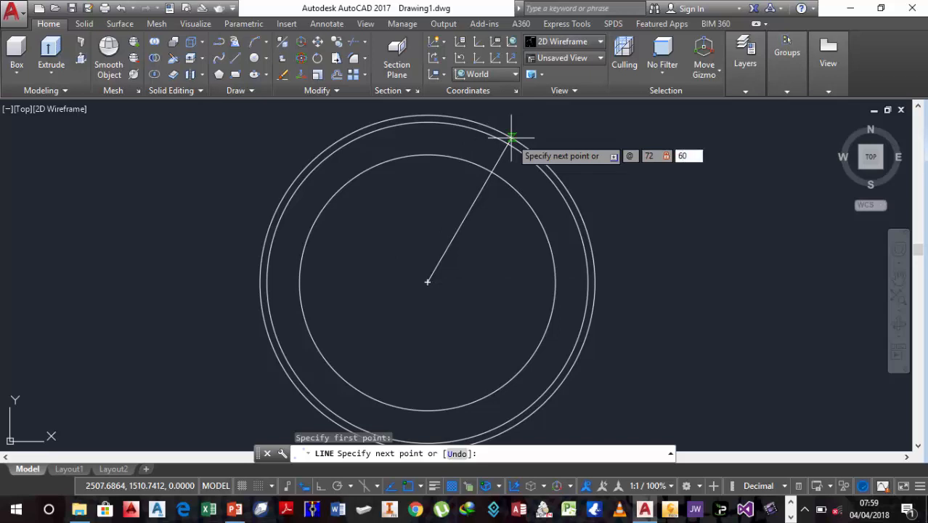
key("Return")
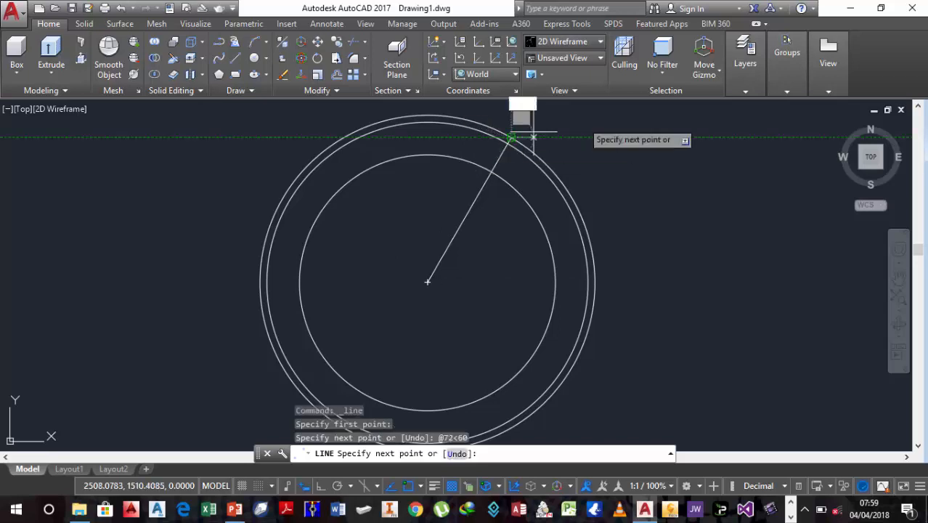
right_click(605, 122)
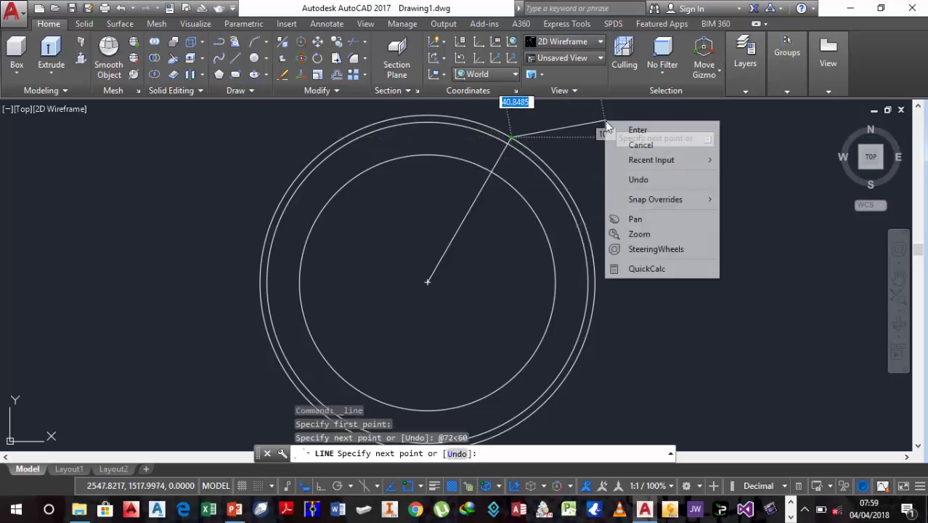
left_click(629, 131)
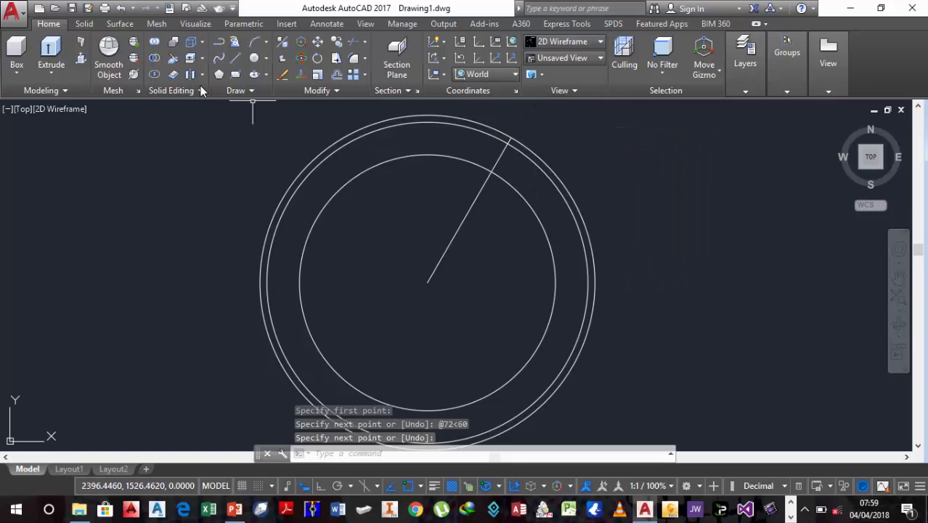
Step: Draw a second line 72 long at 120° from the common centre to the outermost circle
left_click(233, 58)
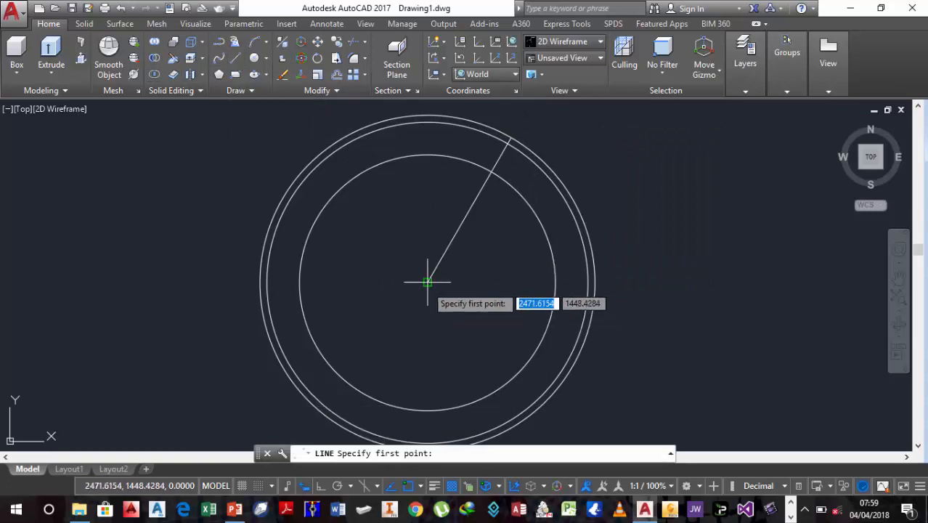
left_click(427, 281)
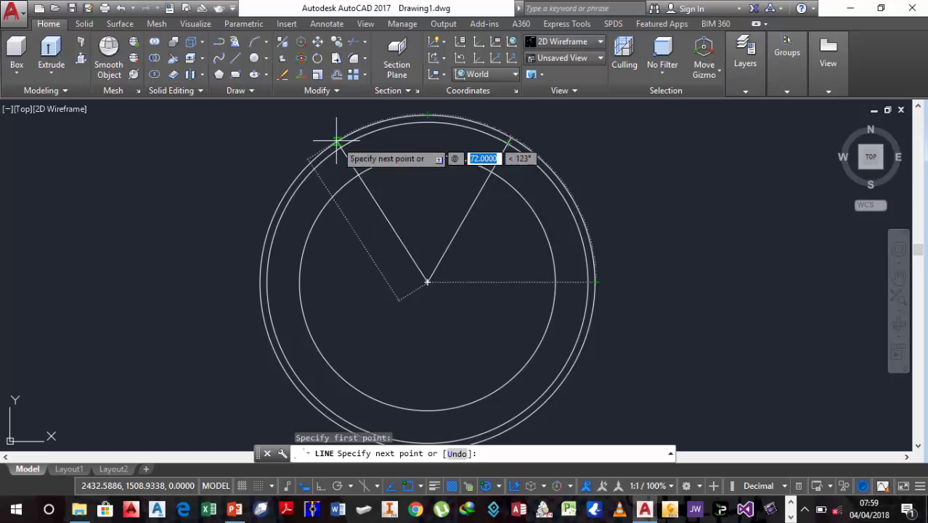
type("7")
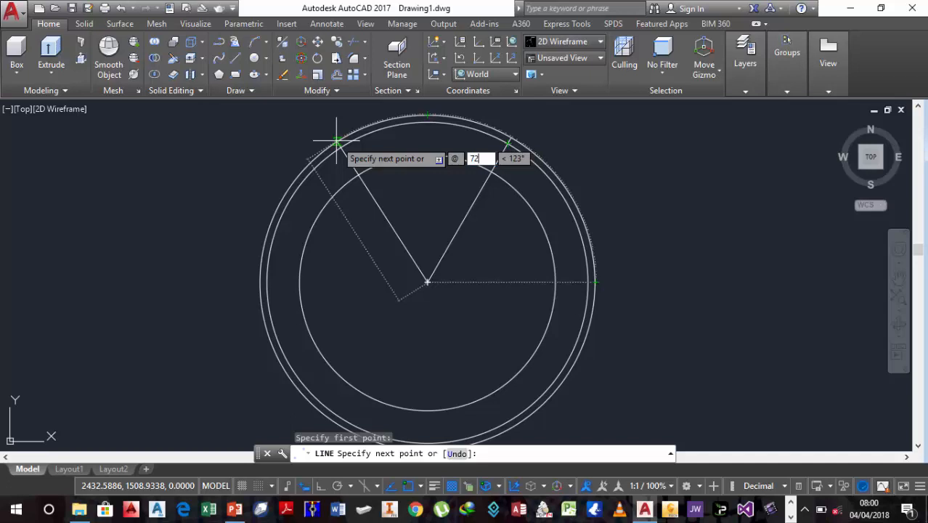
type("2")
key("Tab")
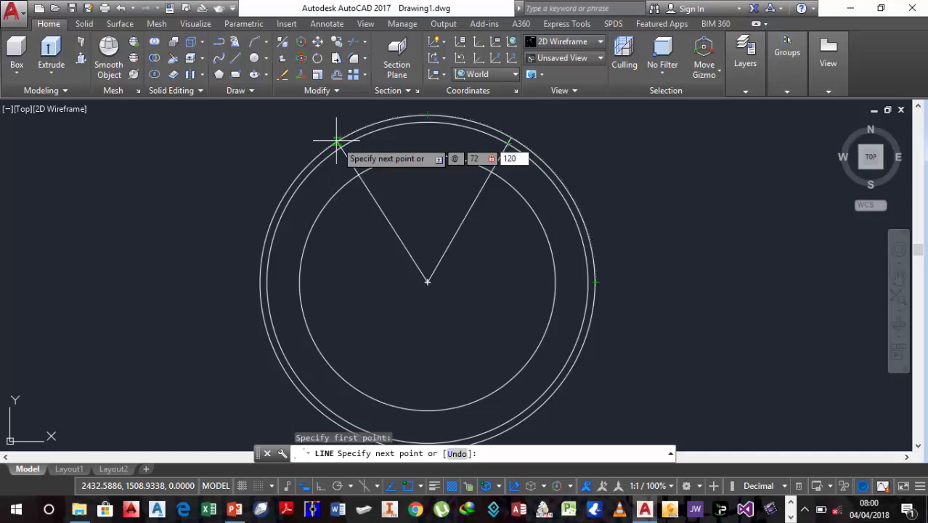
key("Return")
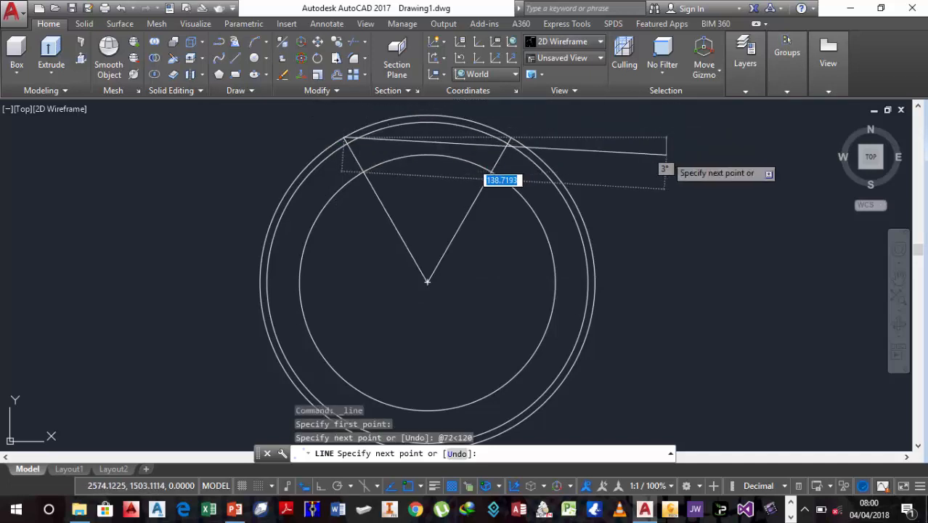
right_click(665, 155)
left_click(693, 165)
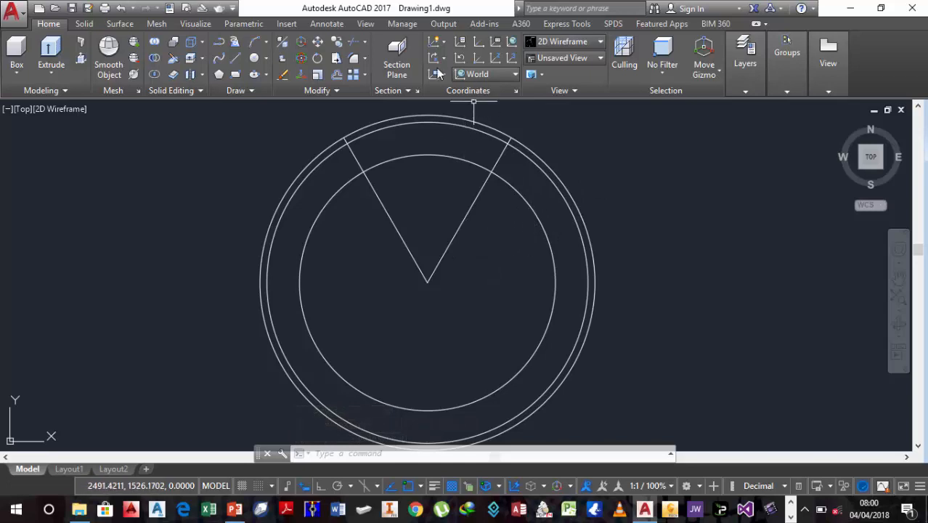
Step: Add an angular dimension between the two radial lines, placed inside the inner circle
left_click(316, 26)
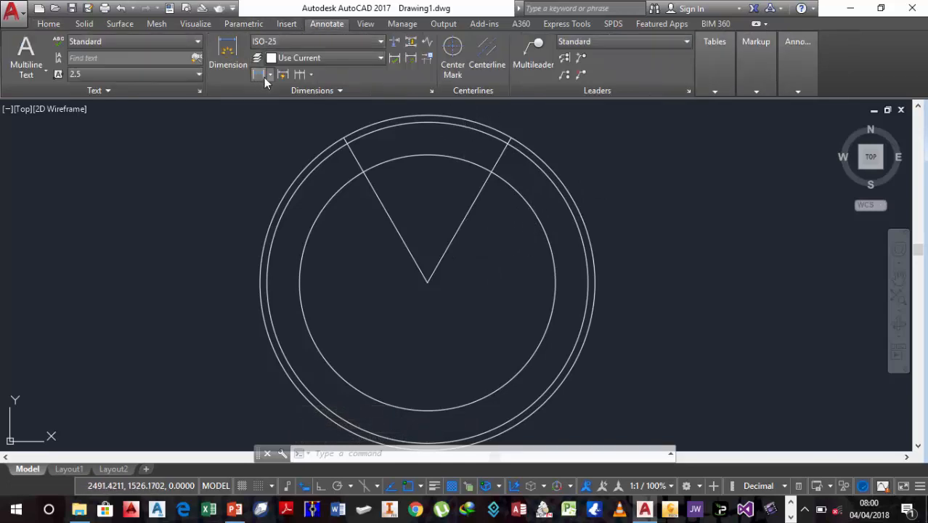
left_click(269, 75)
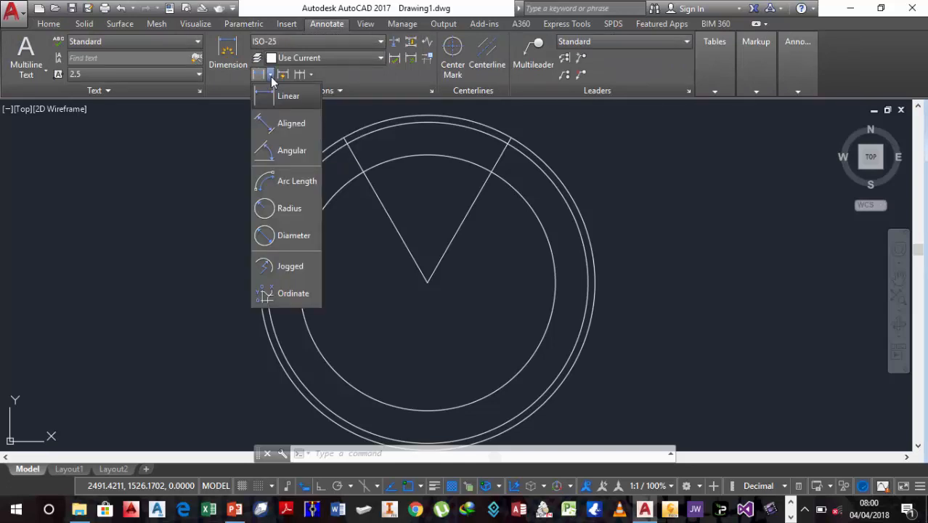
left_click(288, 152)
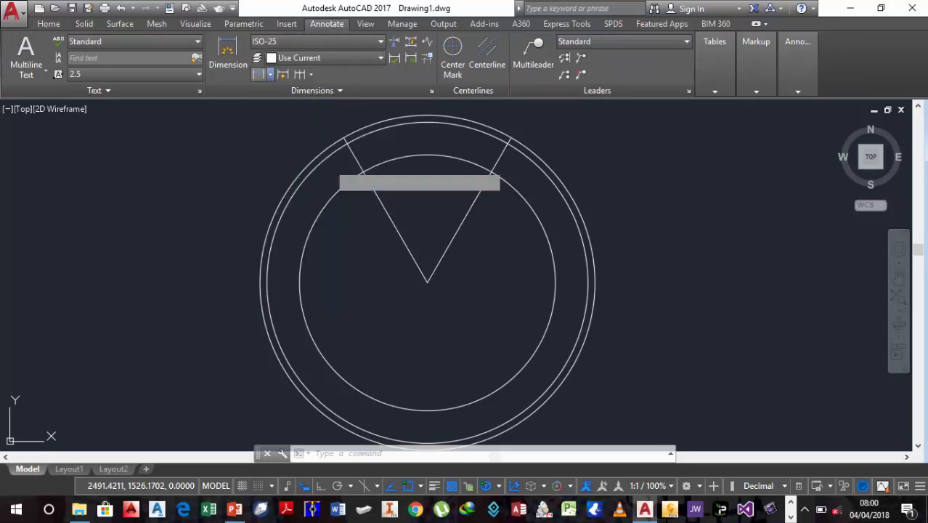
left_click(390, 222)
left_click(452, 238)
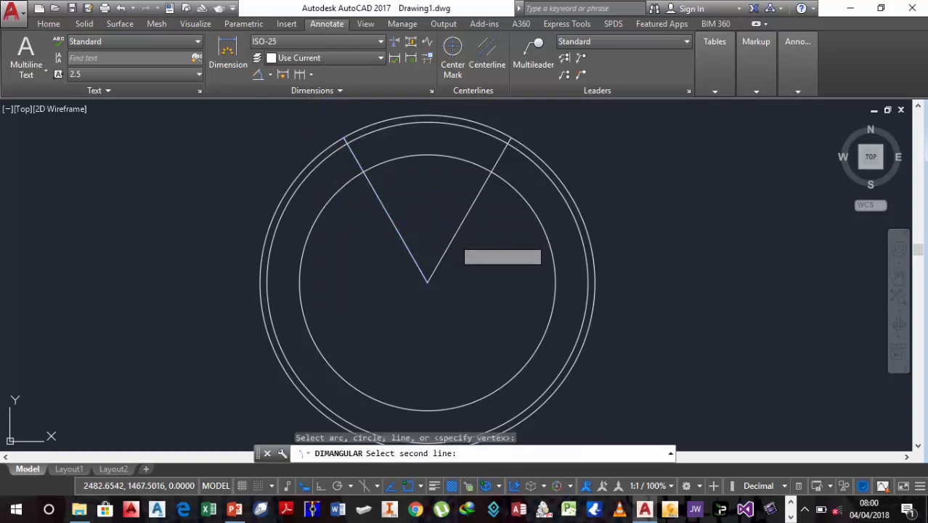
left_click(420, 205)
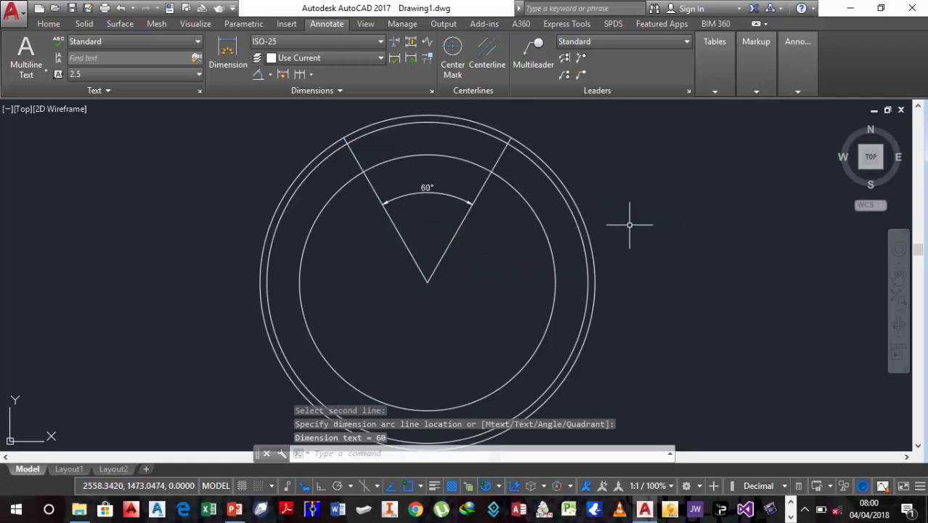
key("Escape")
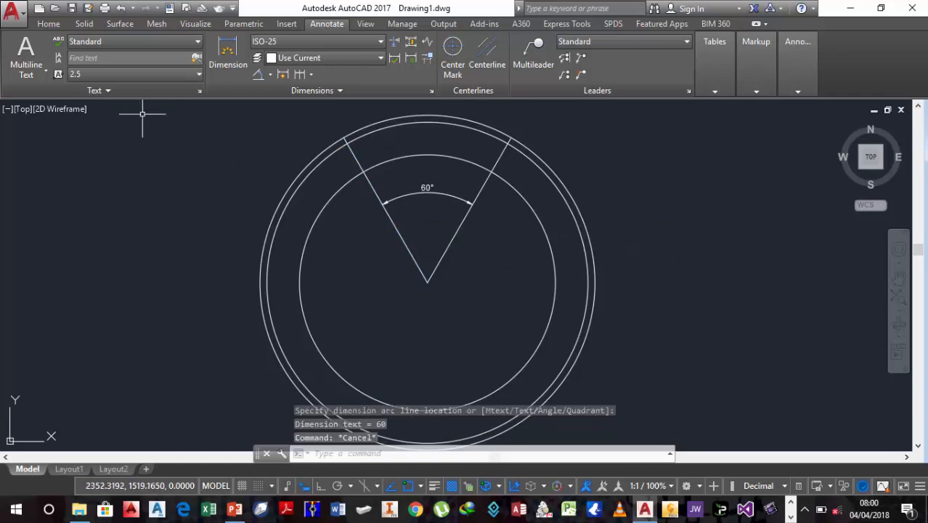
Step: Trim the middle circle outside the two radial lines and the inner circle between them
left_click(48, 24)
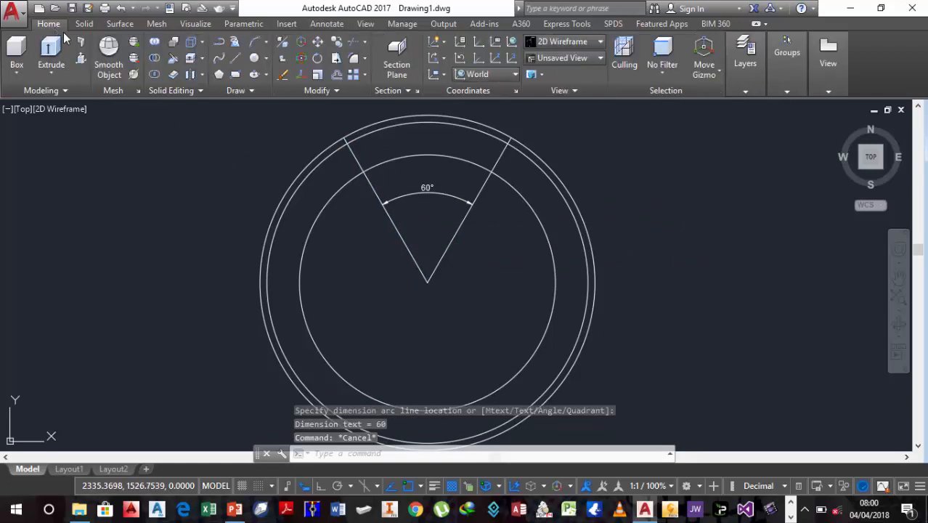
left_click(354, 44)
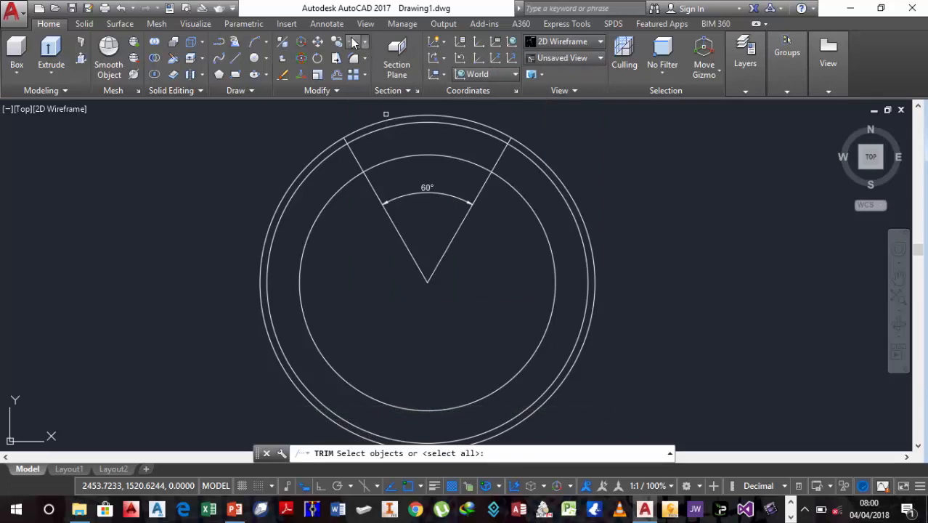
key("Return")
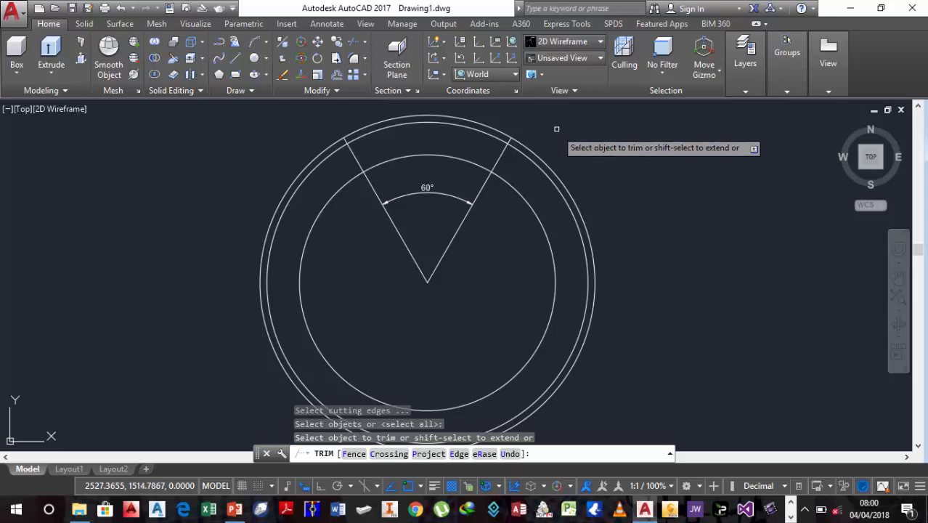
left_click(531, 160)
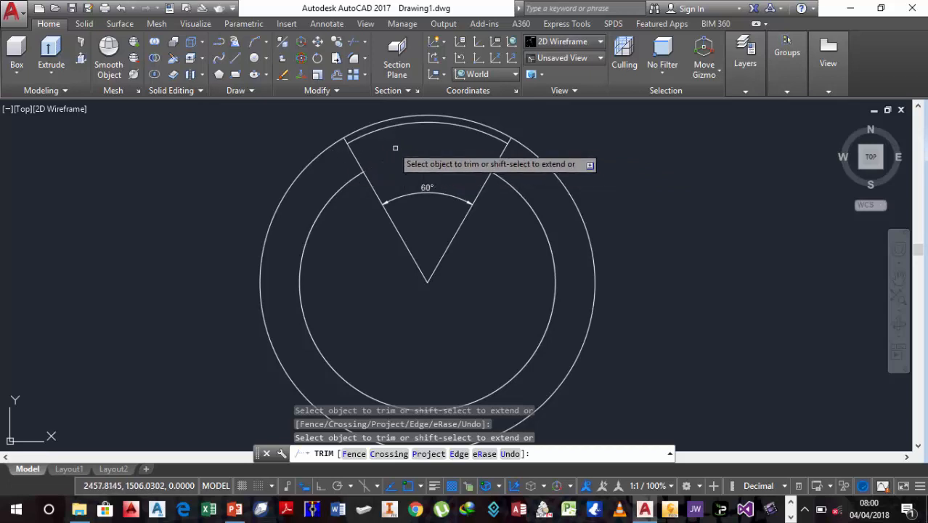
Step: Trim both radial lines so they only span the gap between the inner circle and the middle arc
scroll(374, 121, "up", 2)
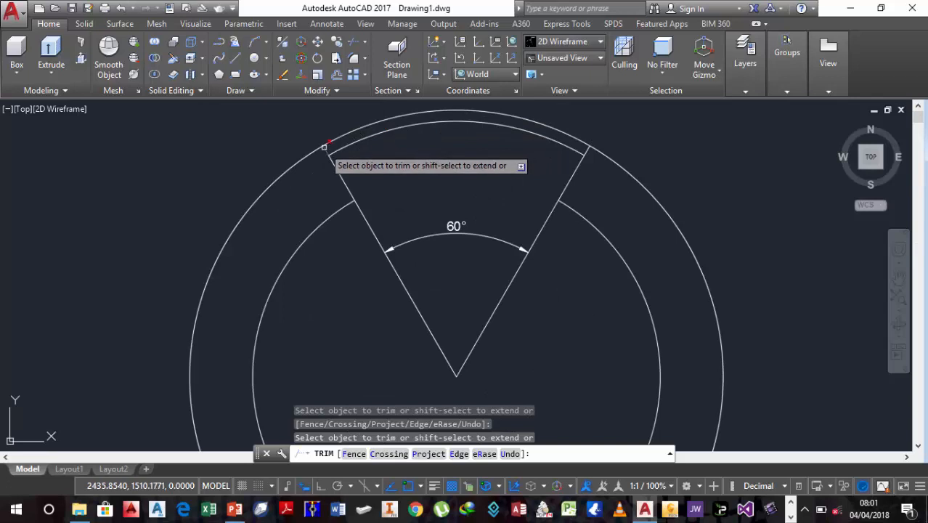
left_click(328, 148)
left_click(584, 152)
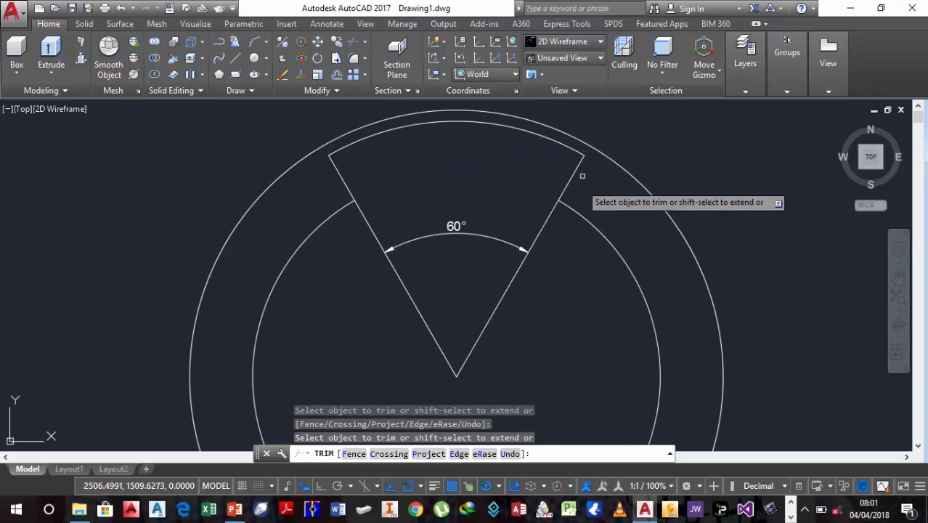
scroll(495, 217, "down", 2)
left_click(507, 249)
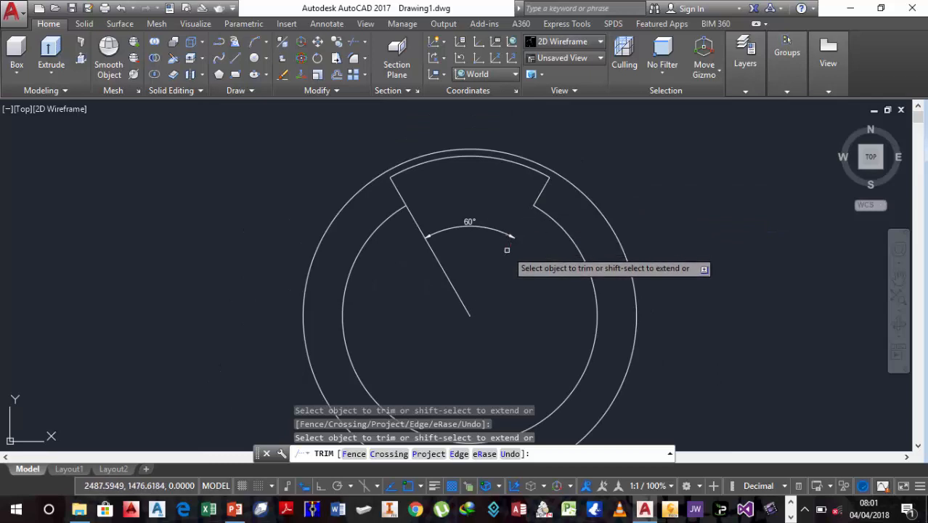
left_click(409, 217)
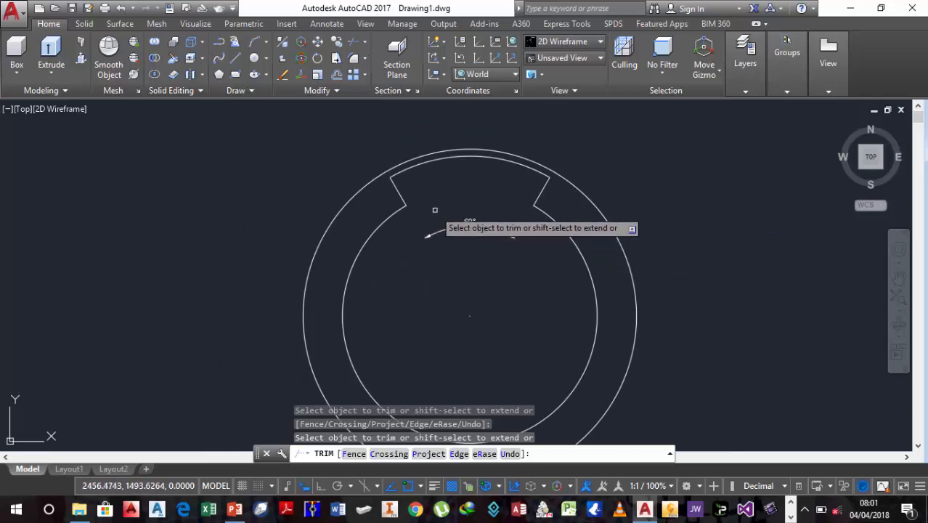
key("Escape")
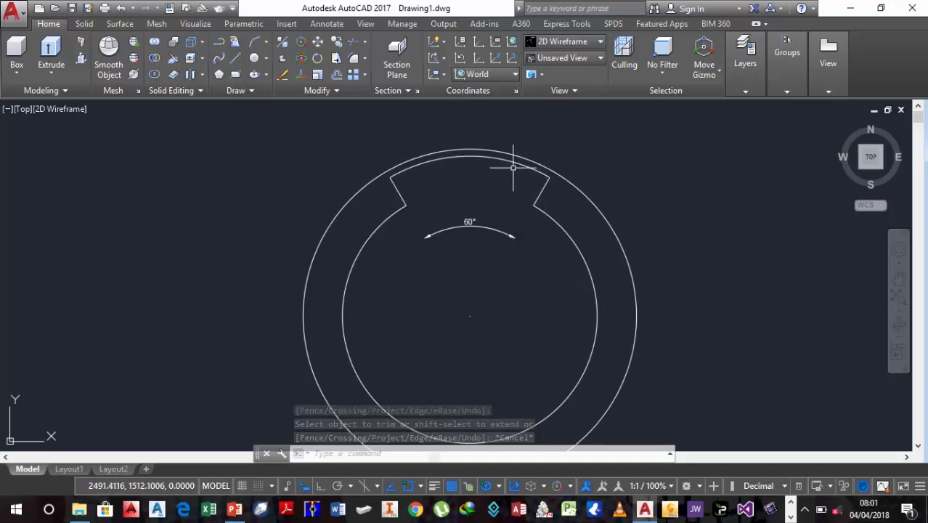
left_click(396, 191)
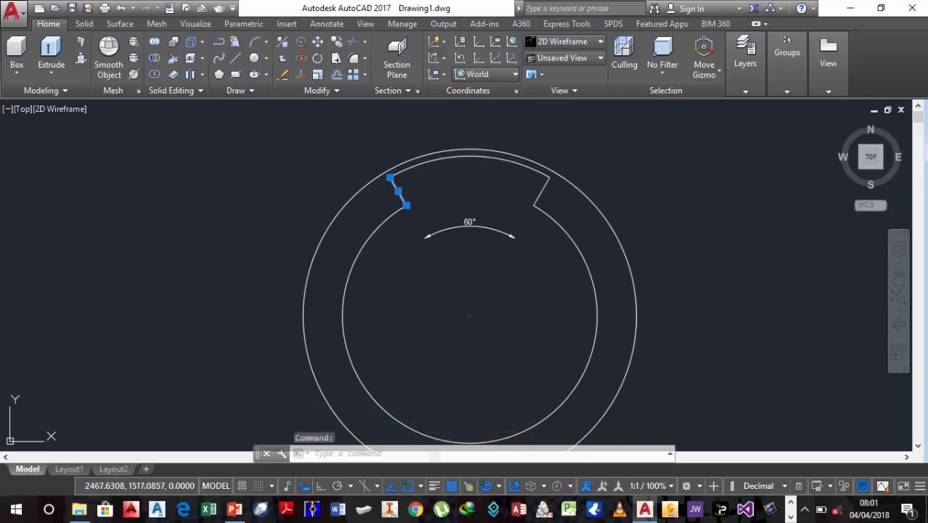
left_click(508, 160)
left_click(542, 191)
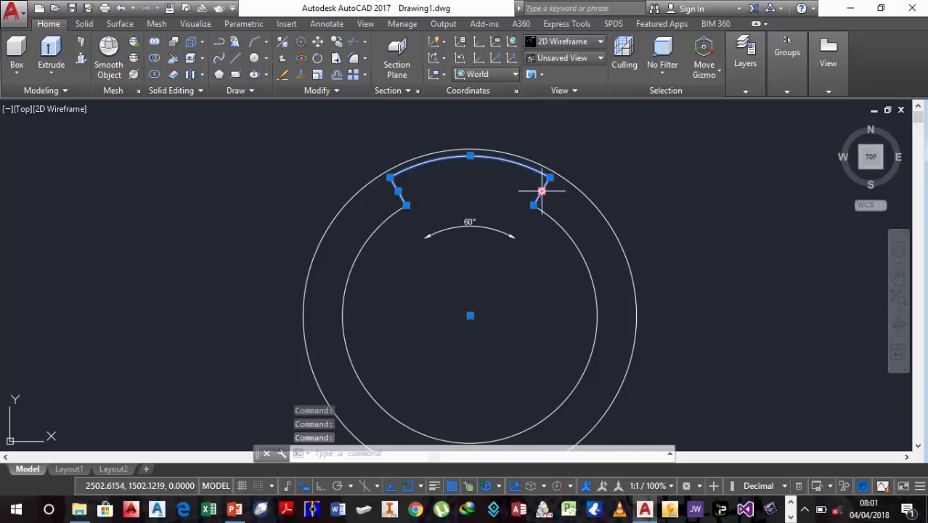
key("Escape")
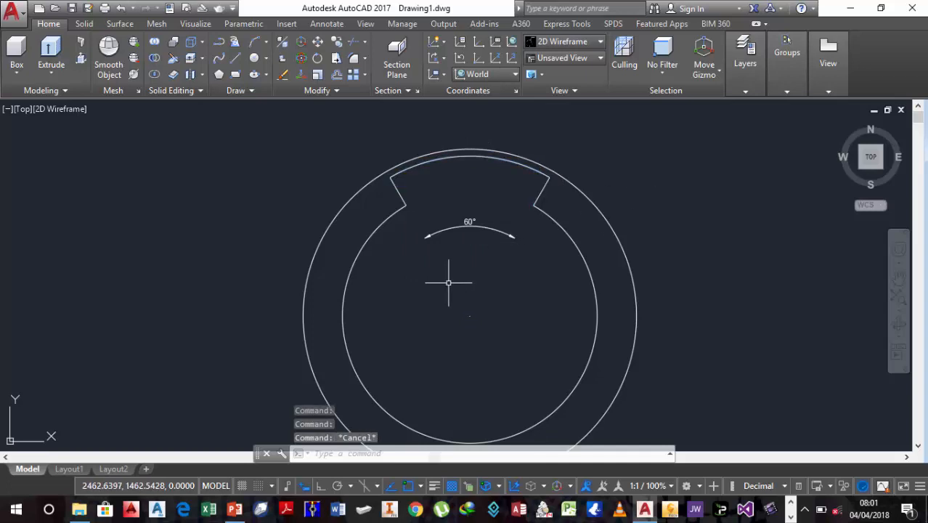
Step: Polar array the notch's arc and two short radial lines around the circles' common centre with 3 items over 360°
scroll(447, 283, "down", 2)
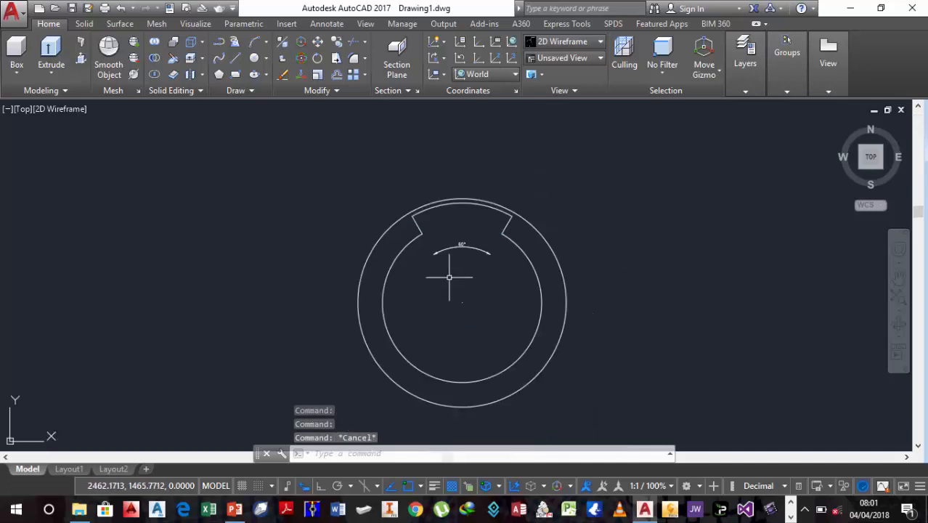
left_click(365, 77)
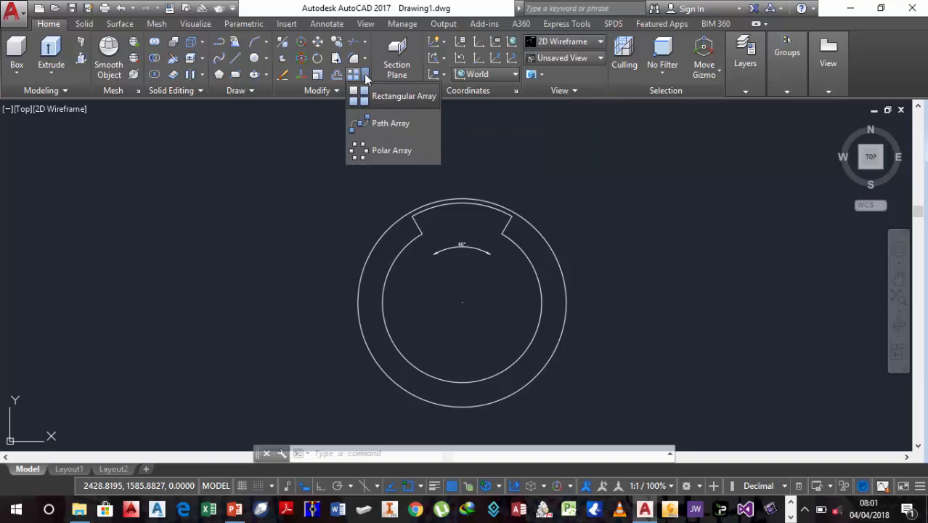
left_click(381, 151)
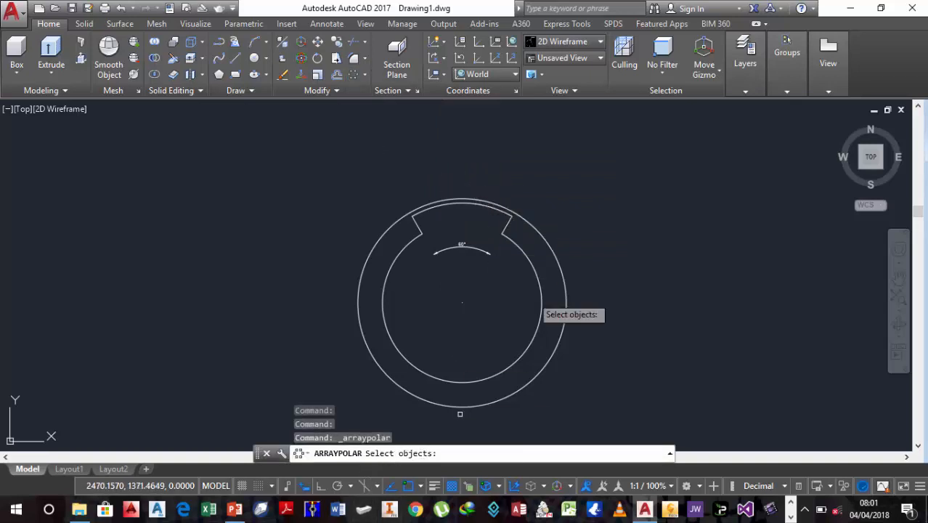
left_click(508, 226)
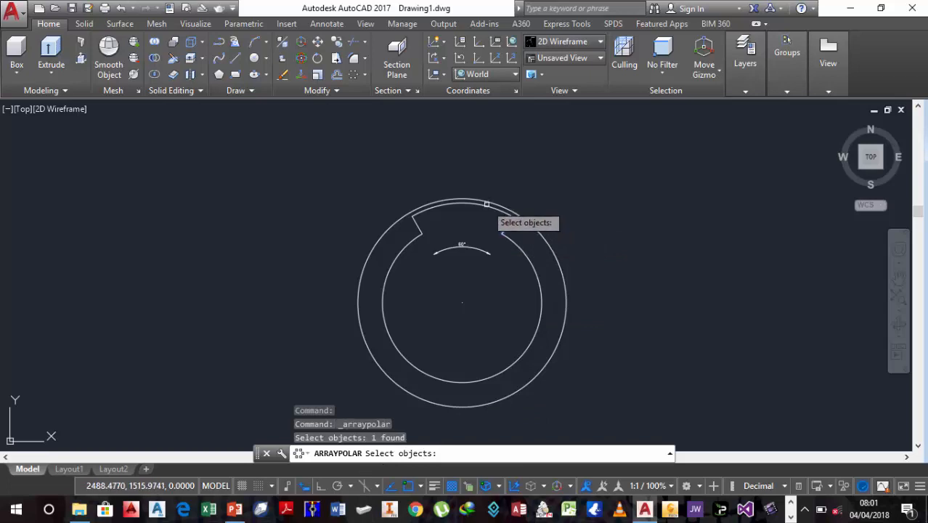
left_click(425, 204)
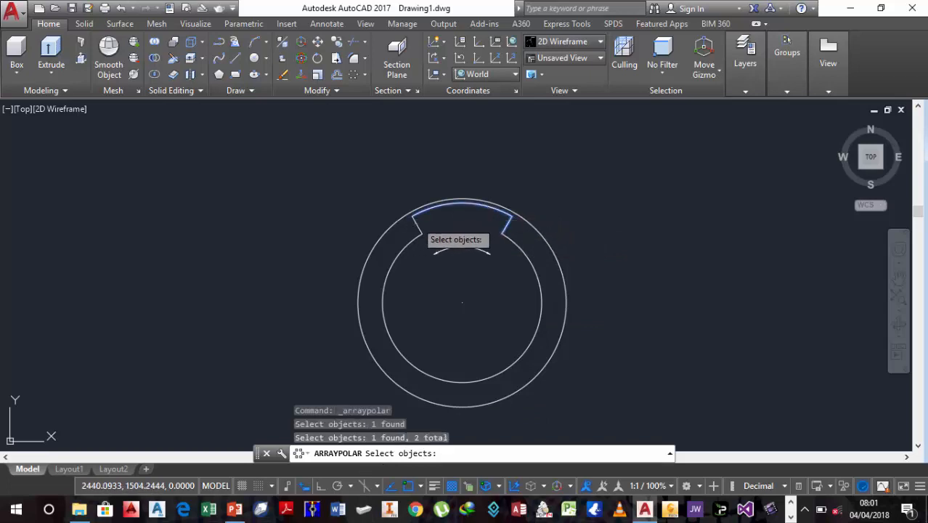
left_click(416, 222)
key("Return")
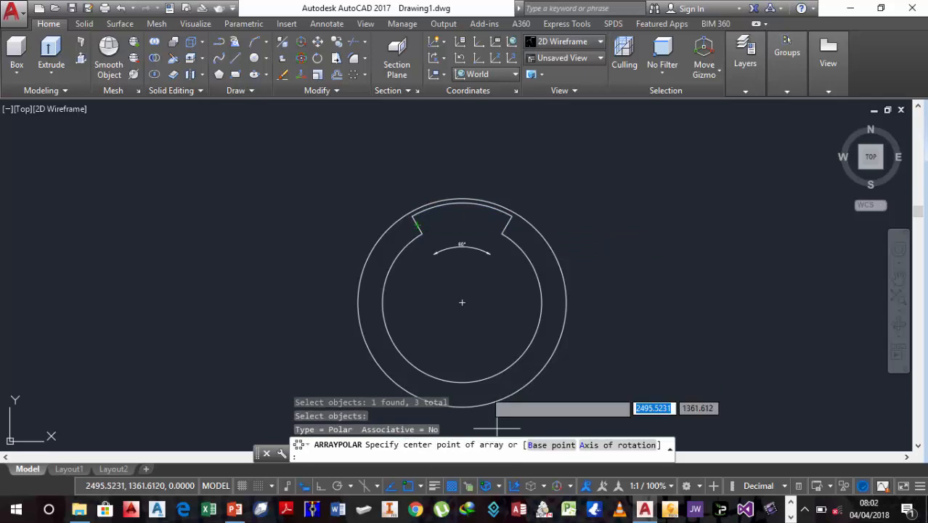
left_click(462, 302)
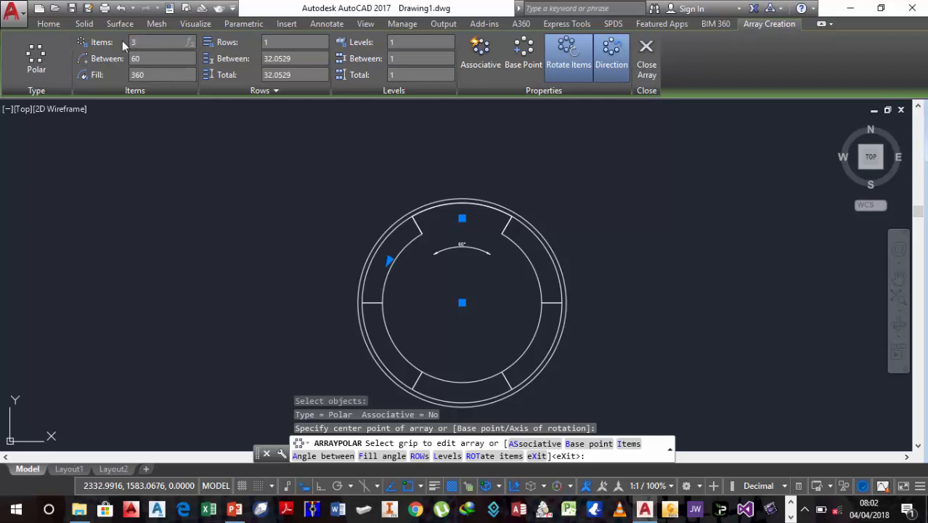
key("Return")
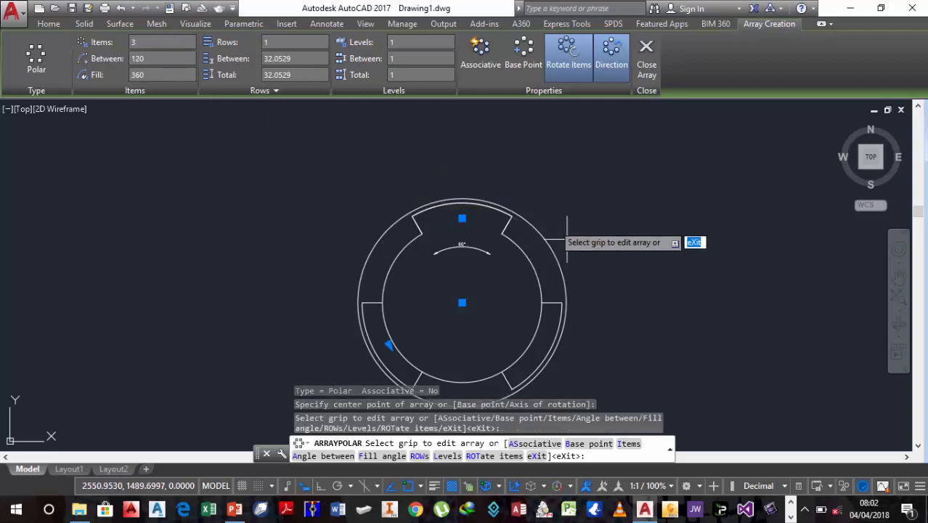
Step: Trim the inner circle's segments across the openings of the two arrayed notches
scroll(435, 315, "up", 2)
scroll(476, 304, "down", 2)
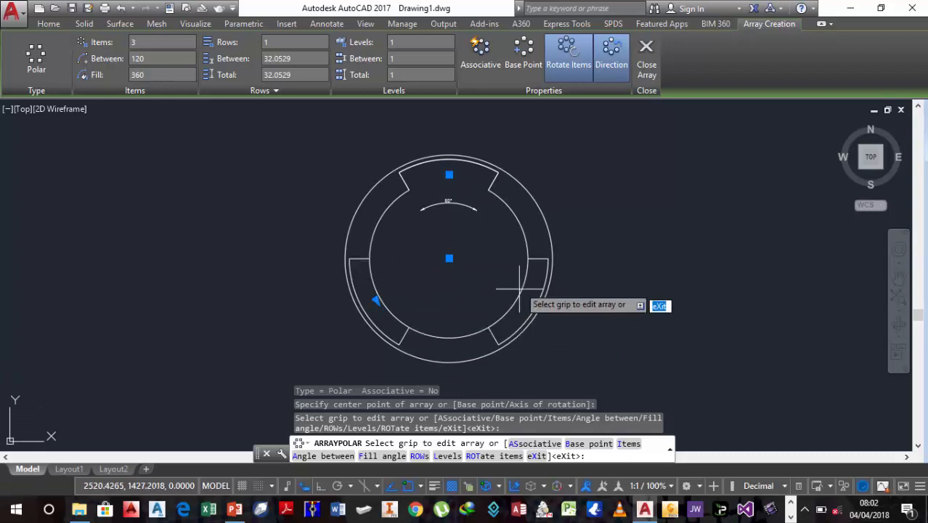
left_click(59, 22)
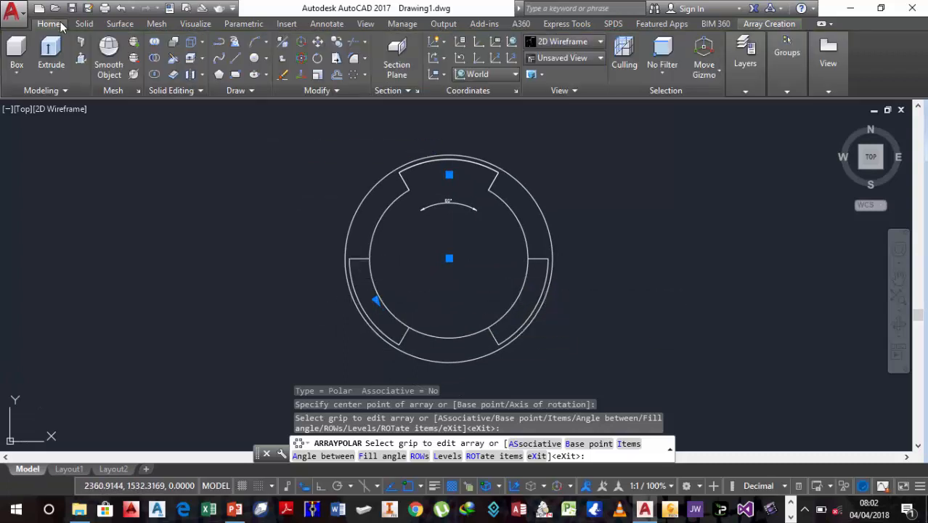
left_click(354, 44)
key("Return")
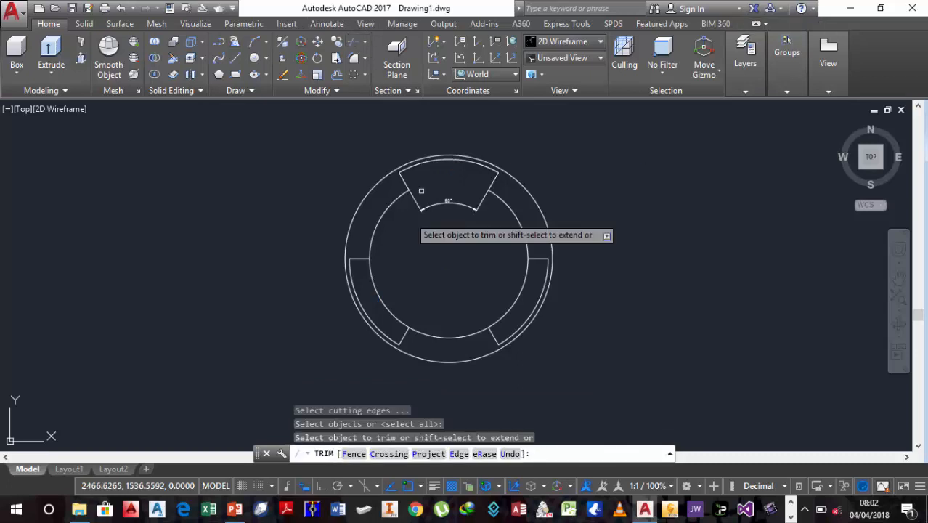
left_click(377, 292)
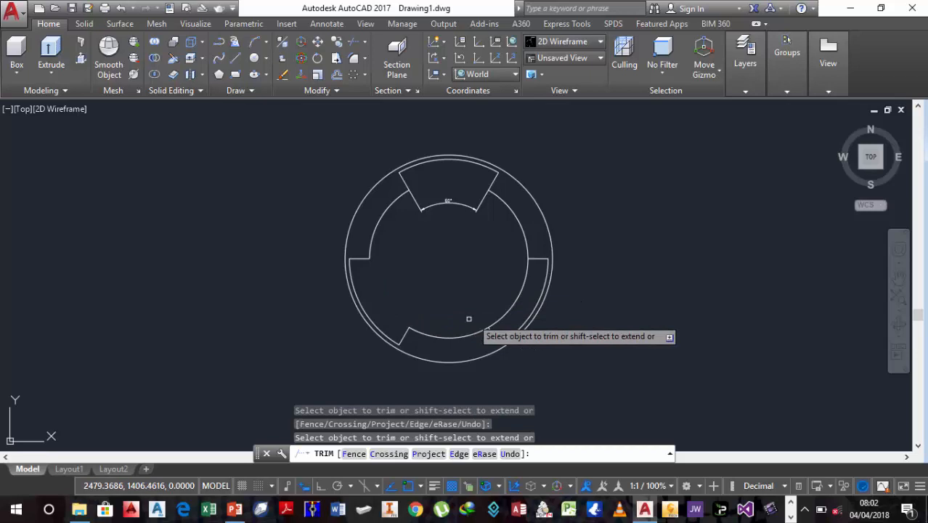
left_click(512, 308)
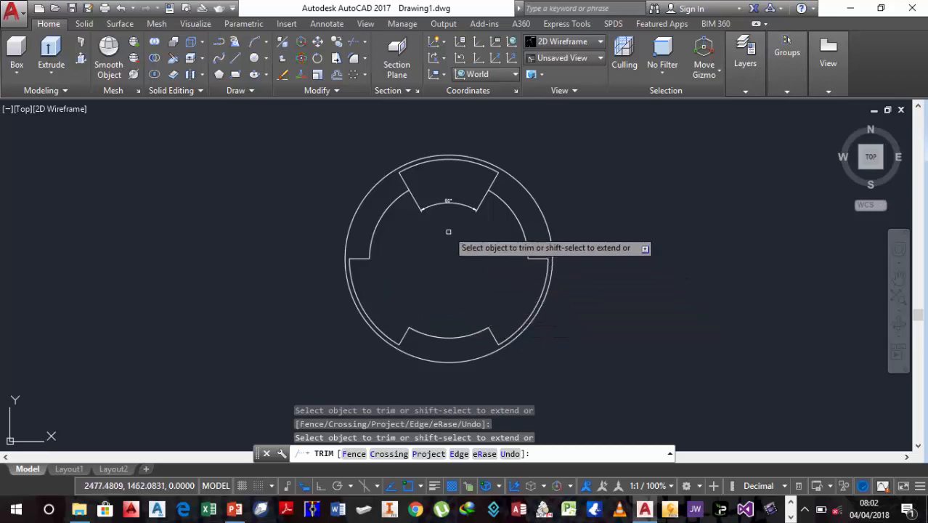
key("Escape")
left_click(416, 204)
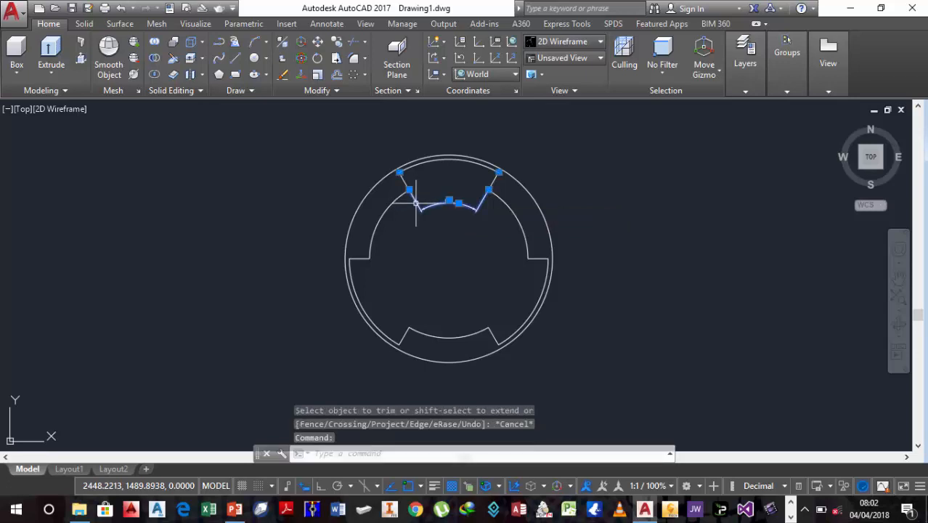
key("Escape")
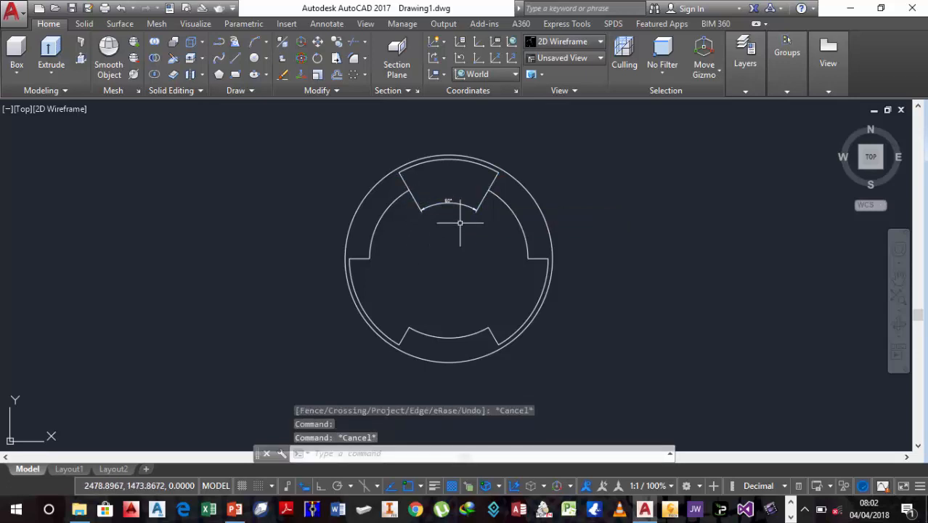
scroll(475, 211, "up", 4)
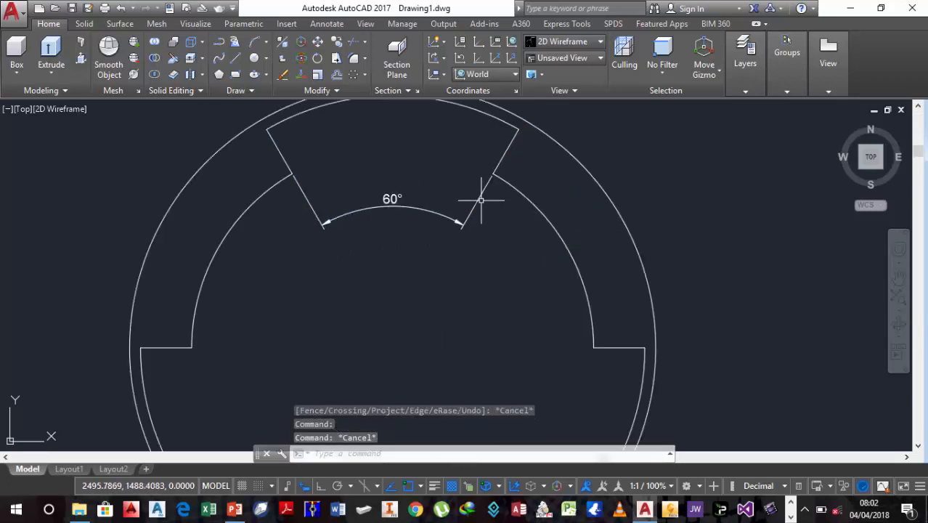
scroll(481, 206, "up", 1)
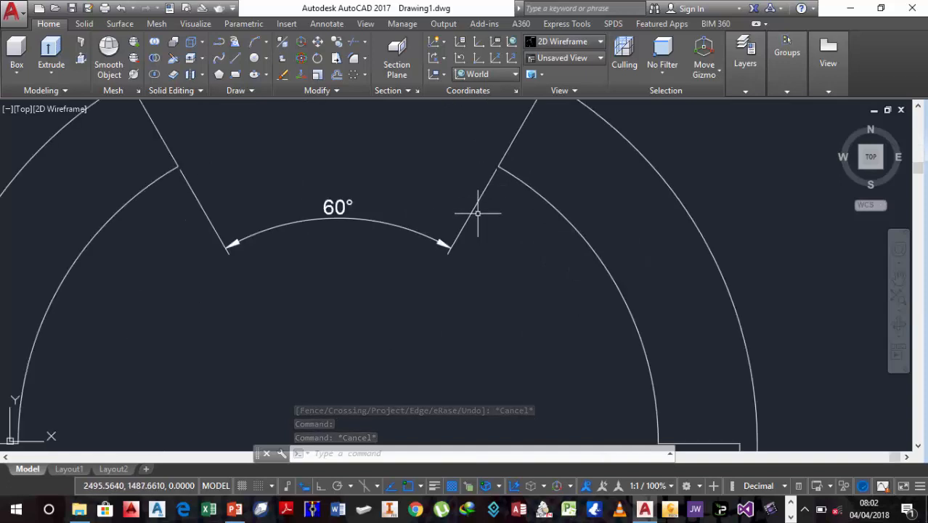
scroll(482, 203, "down", 3)
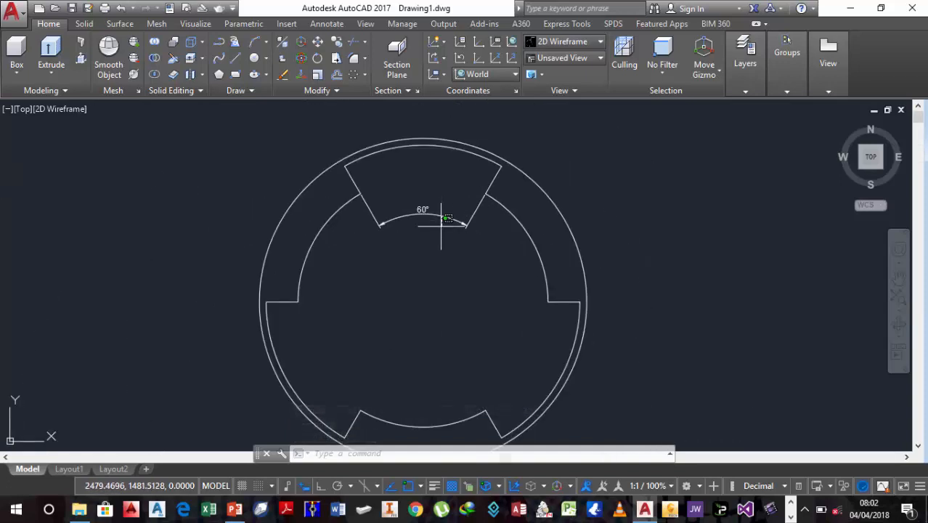
Step: Move the 60° angular dimension's arc and text further inward, closer to the circles' common centre
left_click(426, 210)
left_click(422, 210)
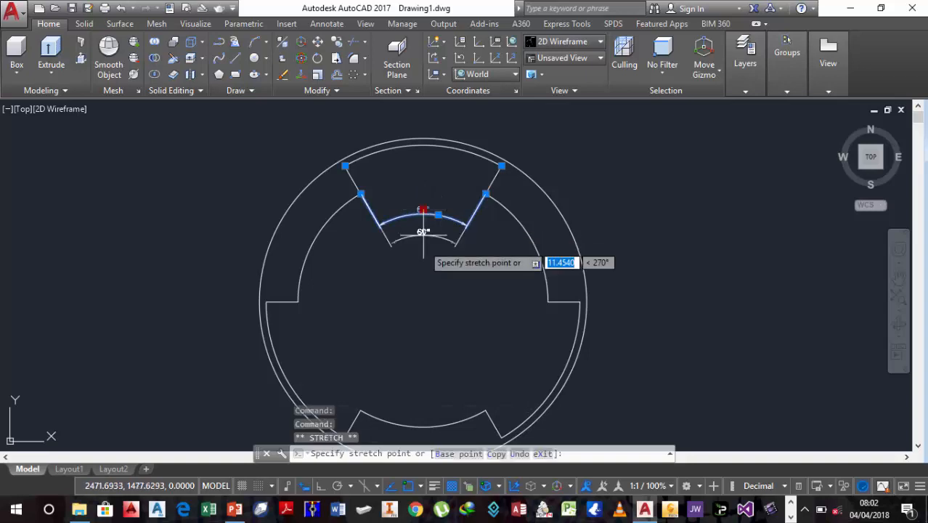
left_click(440, 224)
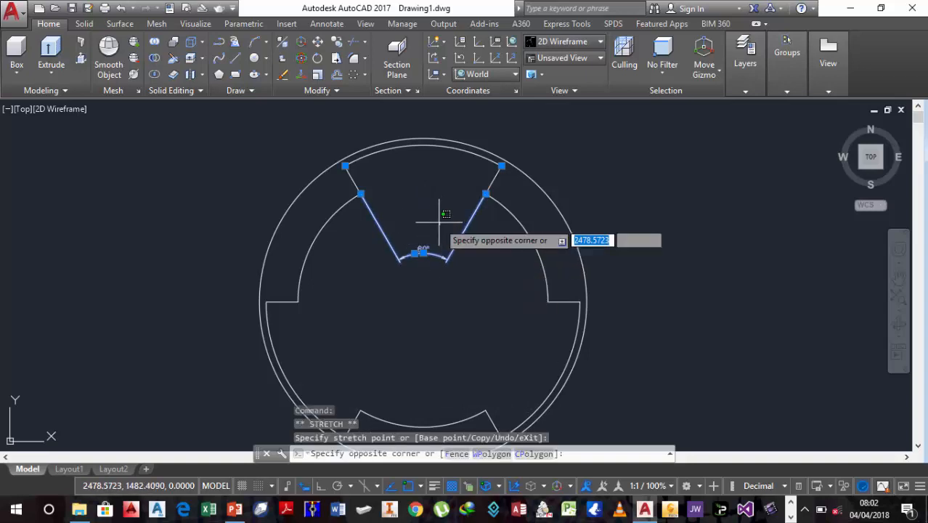
key("Escape")
key("Escape")
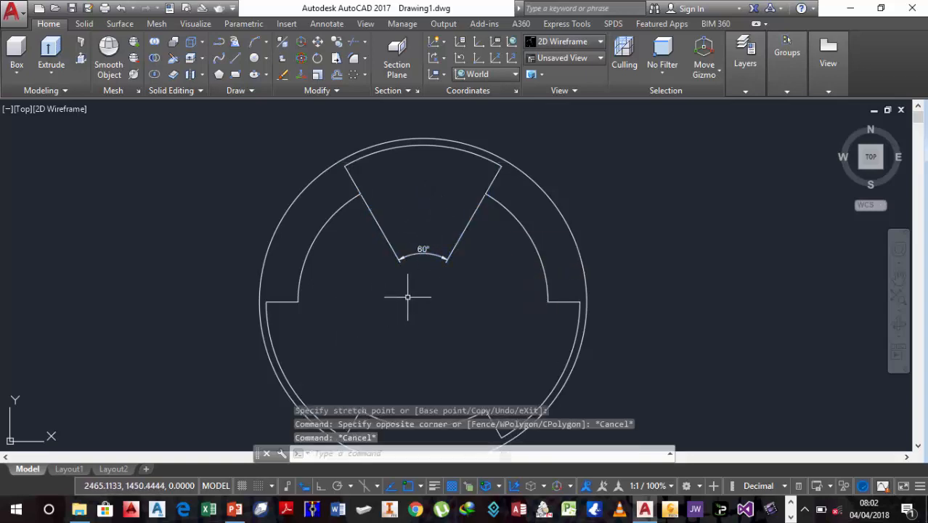
scroll(404, 296, "down", 3)
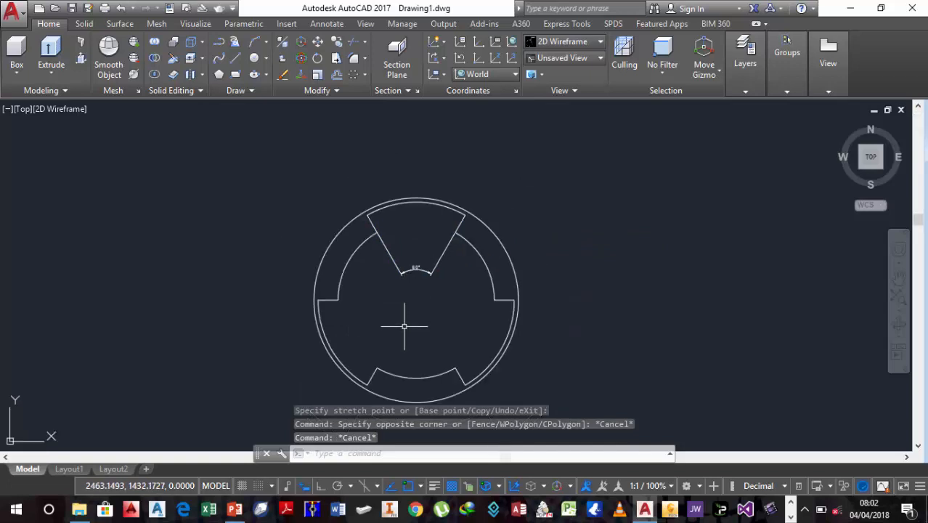
scroll(407, 312, "up", 1)
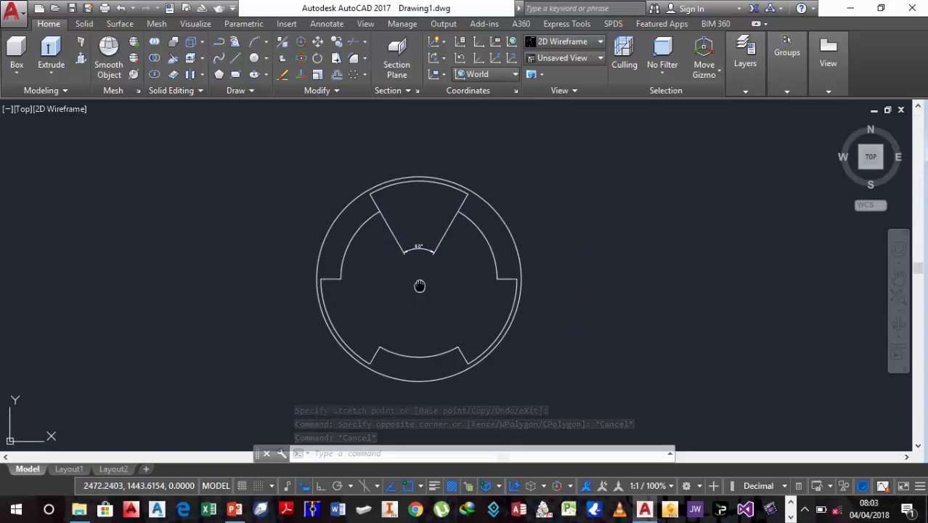
Step: Add a radius dimension to the inner arc on the profile's right side, placing its text inside the arc
scroll(419, 286, "up", 2)
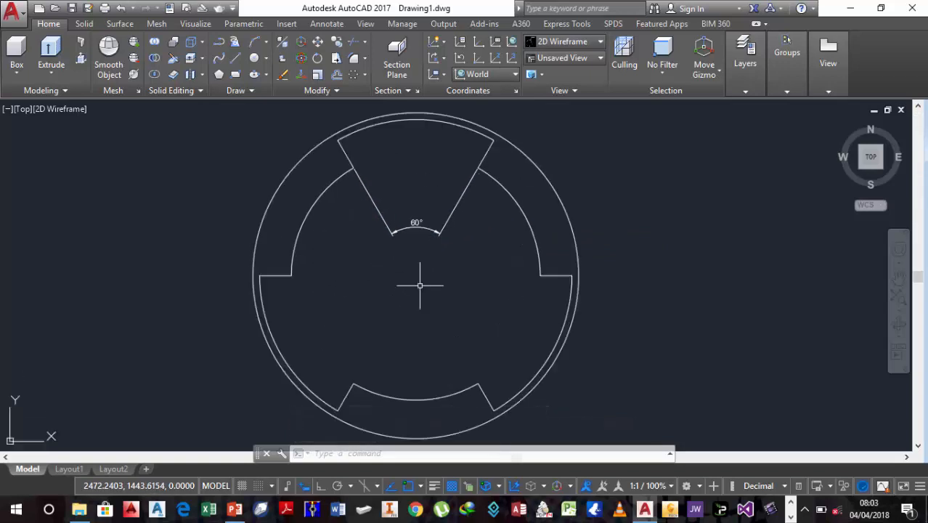
scroll(421, 287, "down", 2)
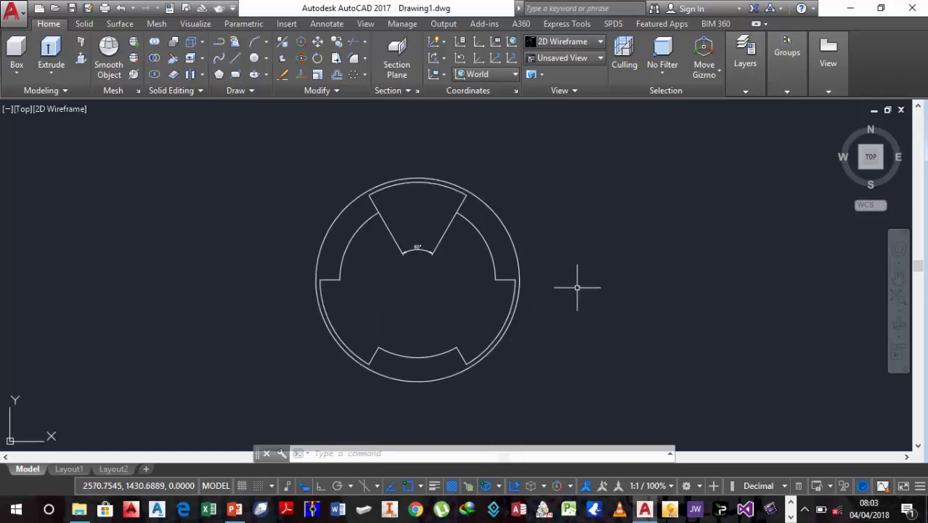
left_click(319, 26)
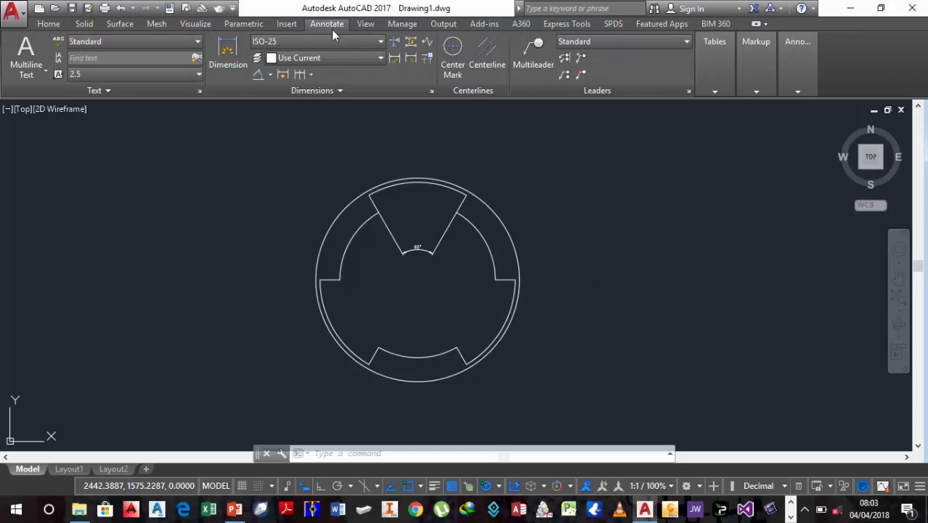
left_click(270, 76)
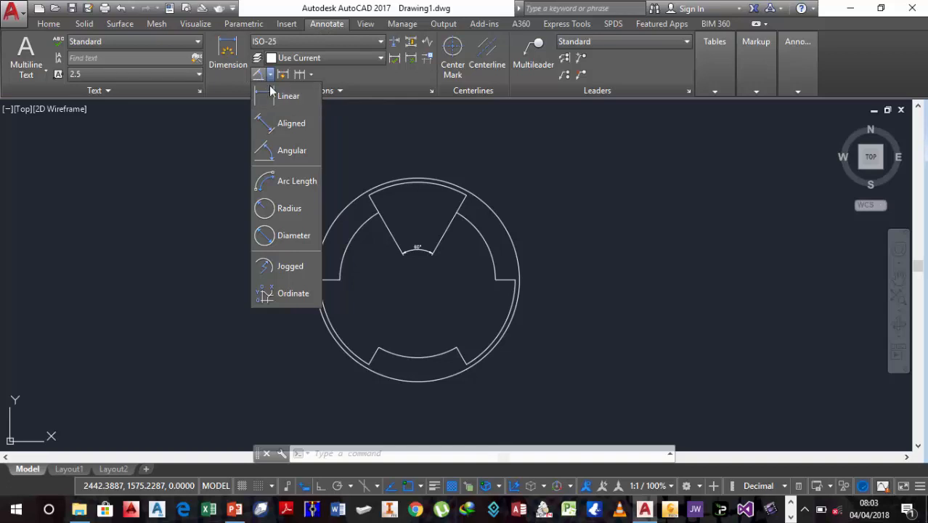
left_click(285, 211)
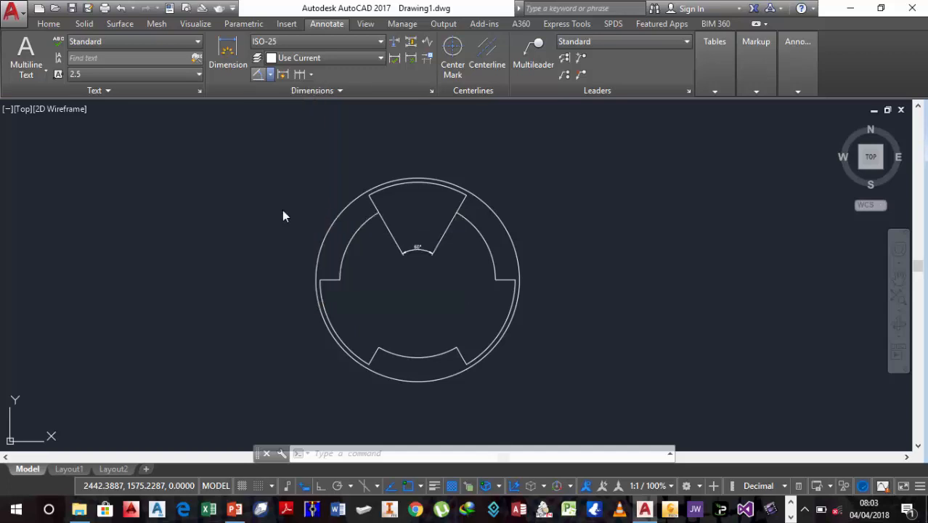
left_click(488, 249)
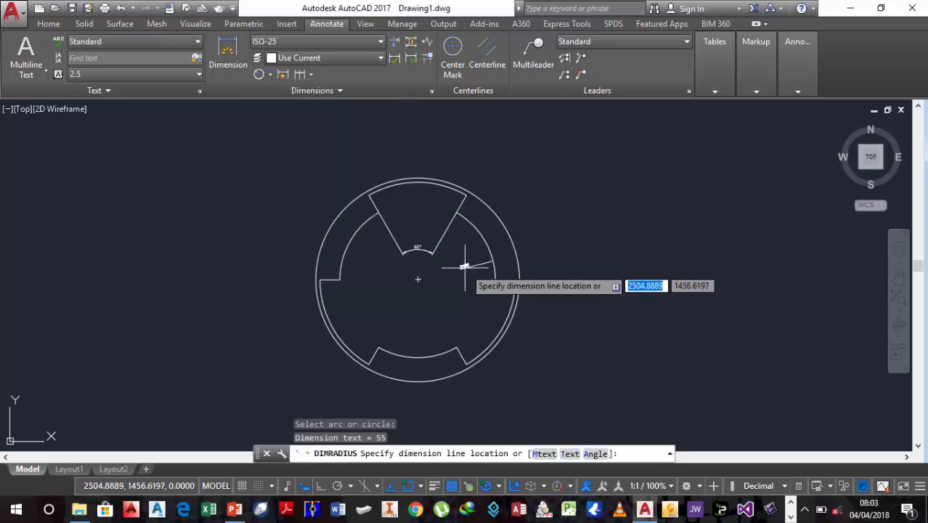
scroll(464, 267, "up", 4)
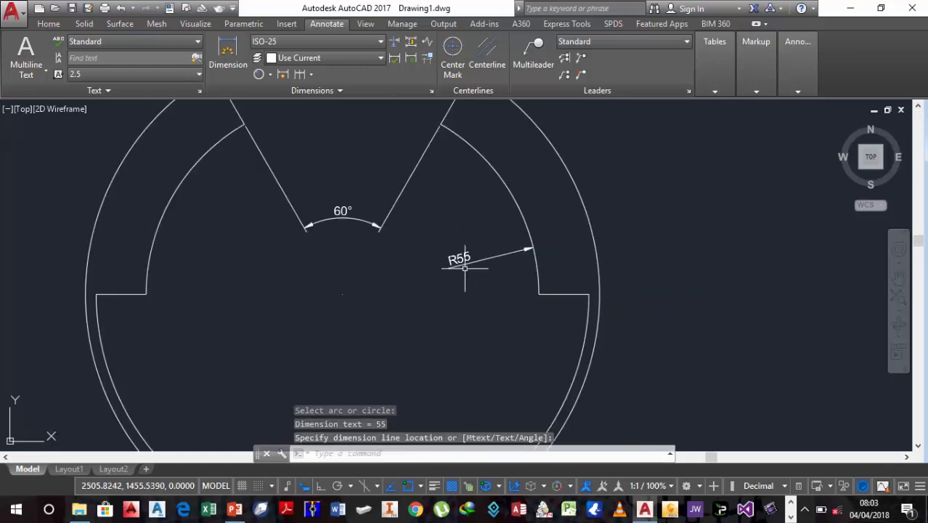
scroll(465, 268, "down", 2)
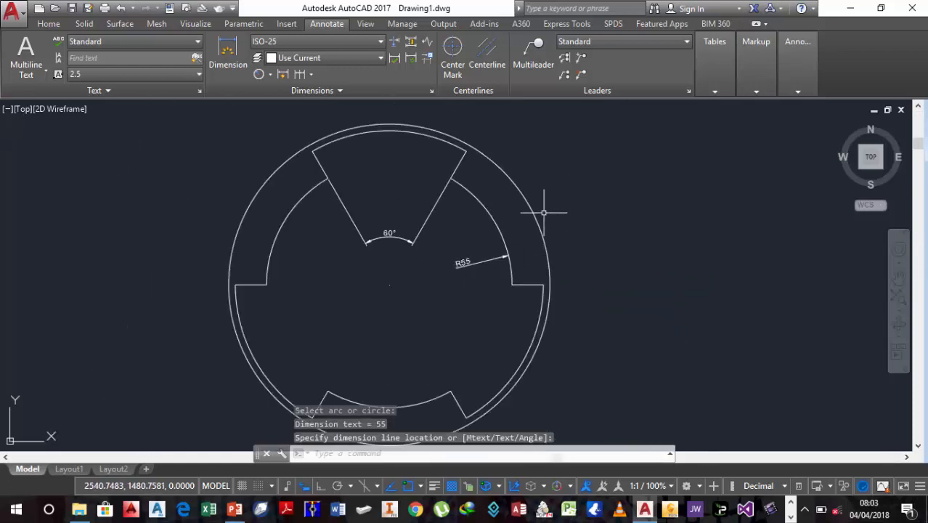
Step: Add radius dimensions to the outer circle at its upper right and to the arc closing the top notch, with both texts inside
left_click(259, 73)
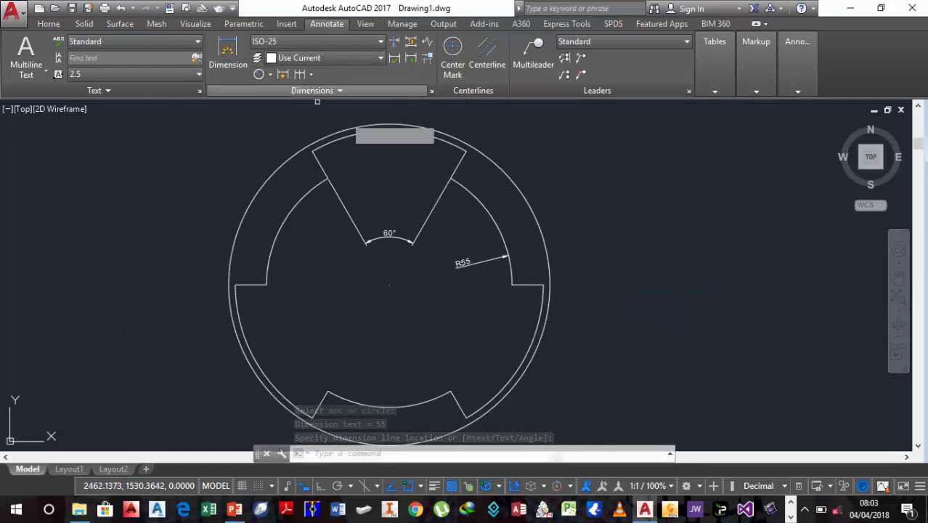
left_click(515, 188)
left_click(508, 187)
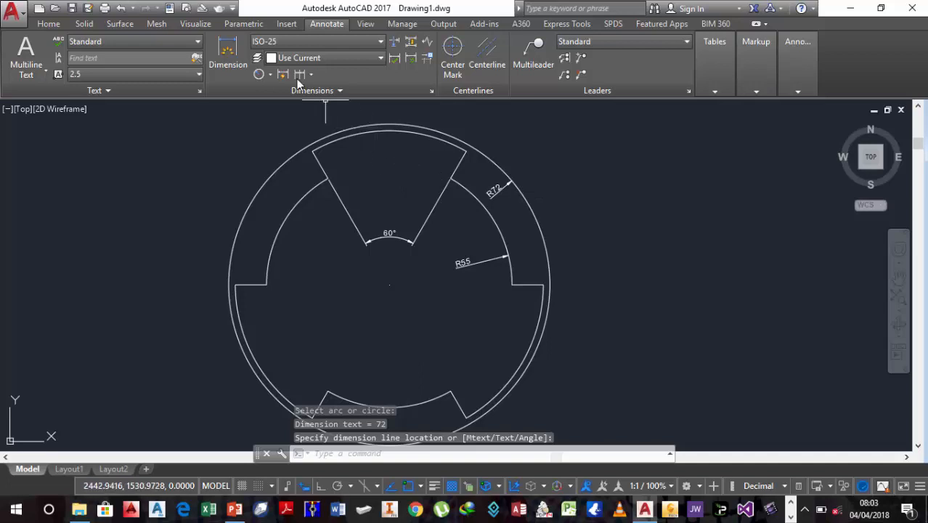
left_click(258, 74)
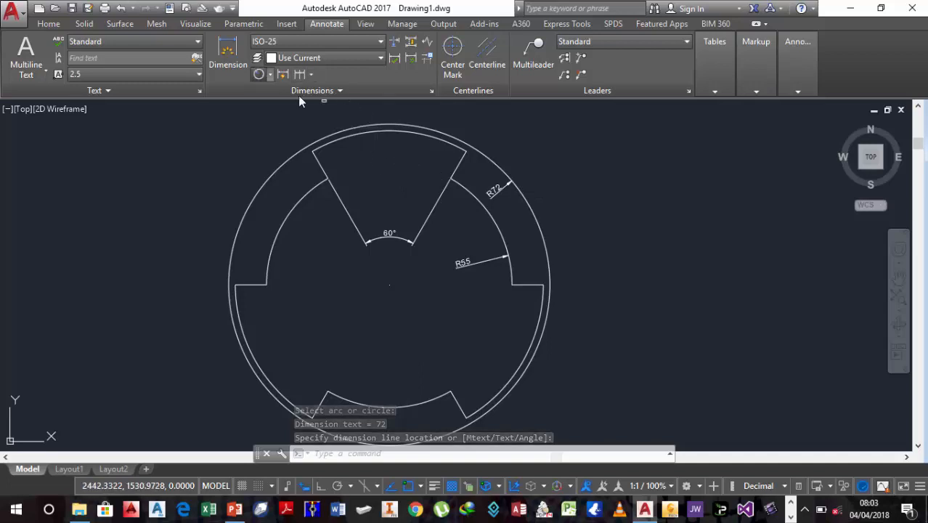
left_click(389, 135)
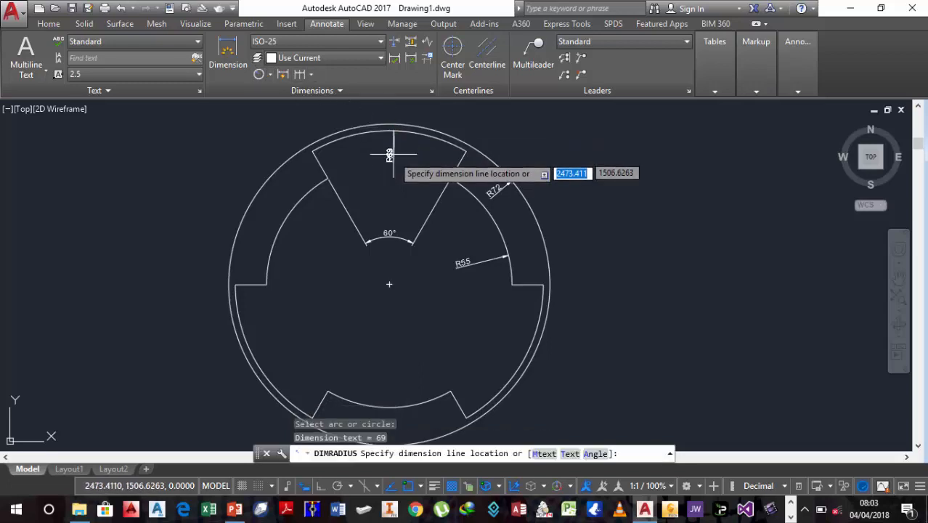
left_click(392, 163)
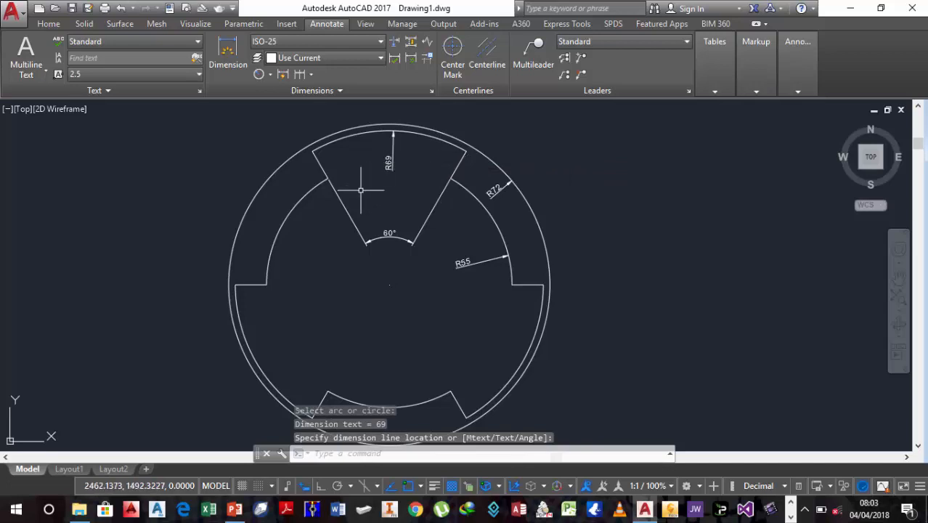
scroll(352, 197, "down", 2)
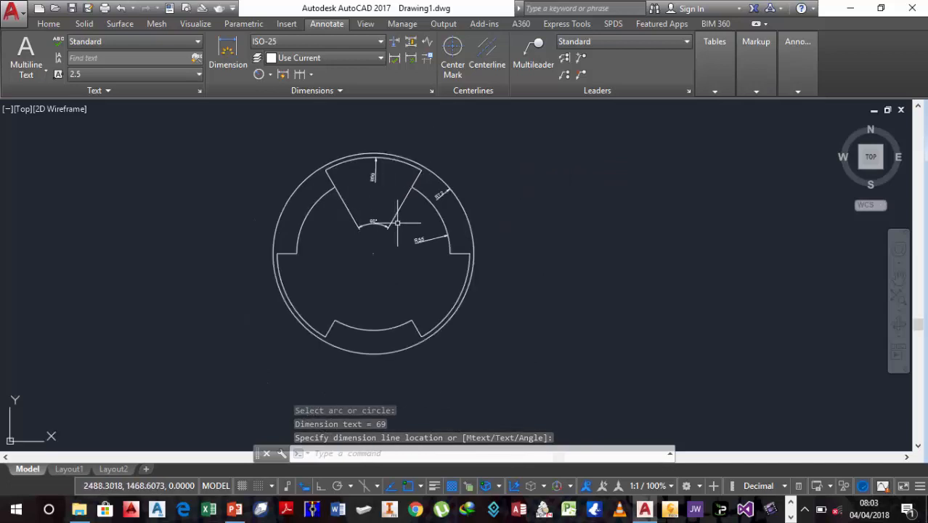
Step: Draw a circle of radius 75 in the empty area to the right of the finished profile
mouse_move(455, 241)
middle_mouse_down()
mouse_move(297, 248)
mouse_move(270, 254)
mouse_move(288, 263)
mouse_move(11, 285)
middle_mouse_up()
mouse_move(128, 301)
middle_mouse_down()
mouse_move(81, 284)
mouse_move(74, 292)
middle_mouse_up()
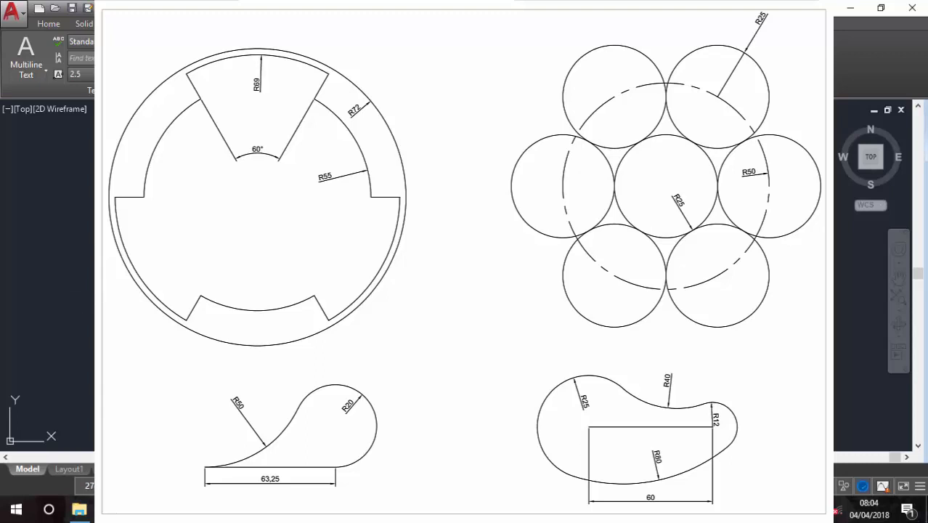
left_click(49, 24)
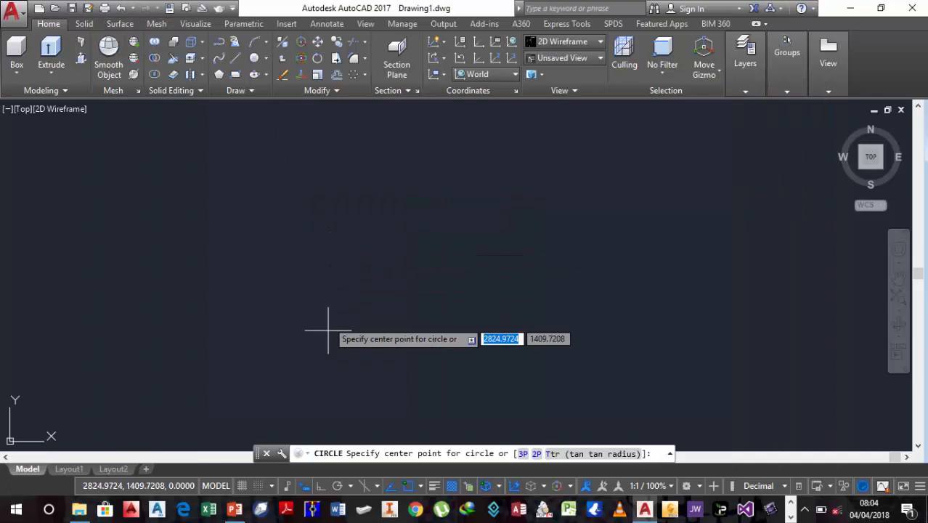
left_click(255, 298)
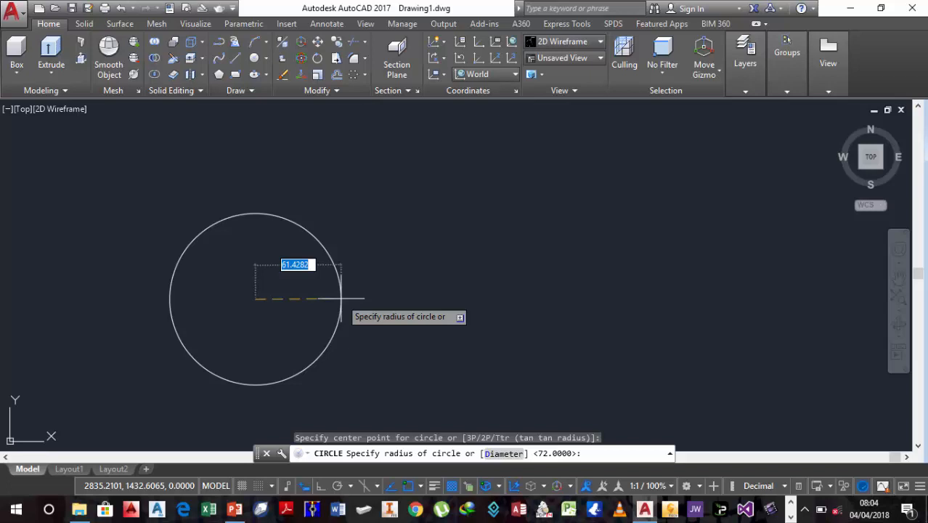
type("75")
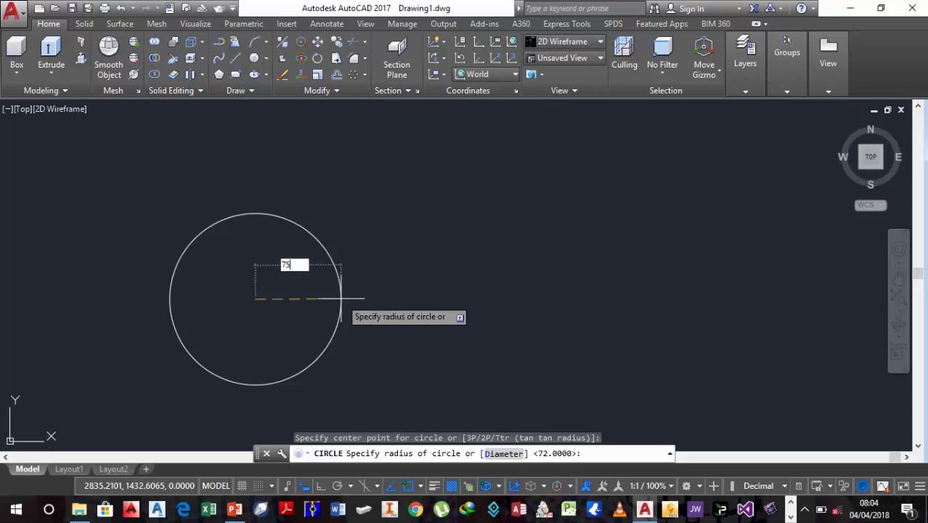
key("Return")
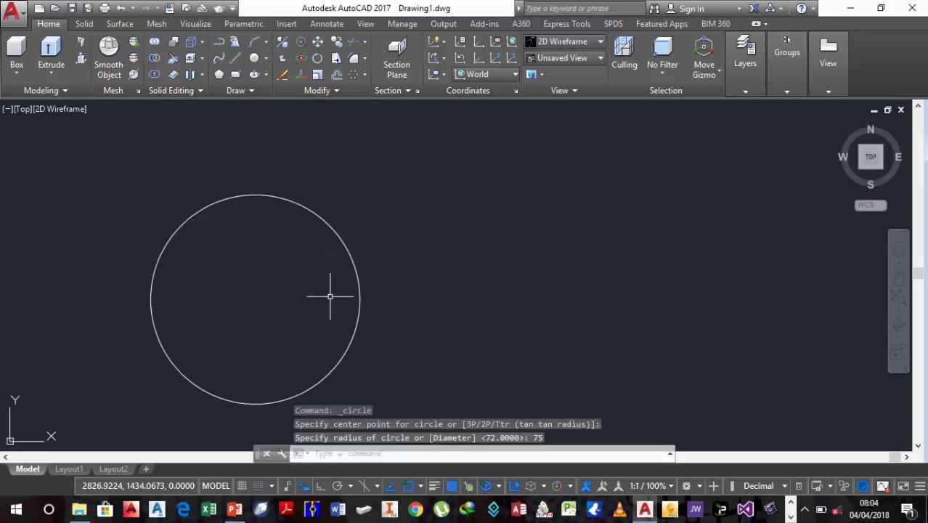
Step: Draw two circles of radius 50 and 25 concentric with the radius 75 circle
key("Return")
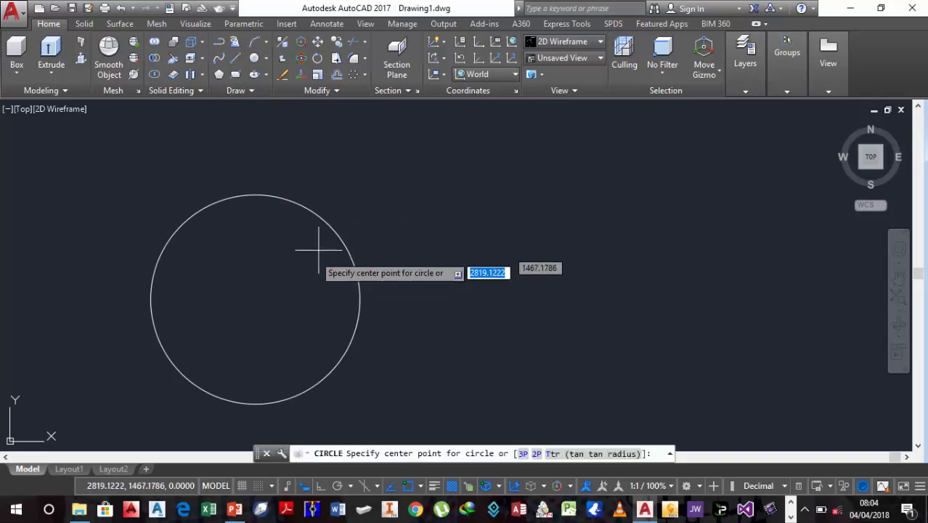
left_click(256, 300)
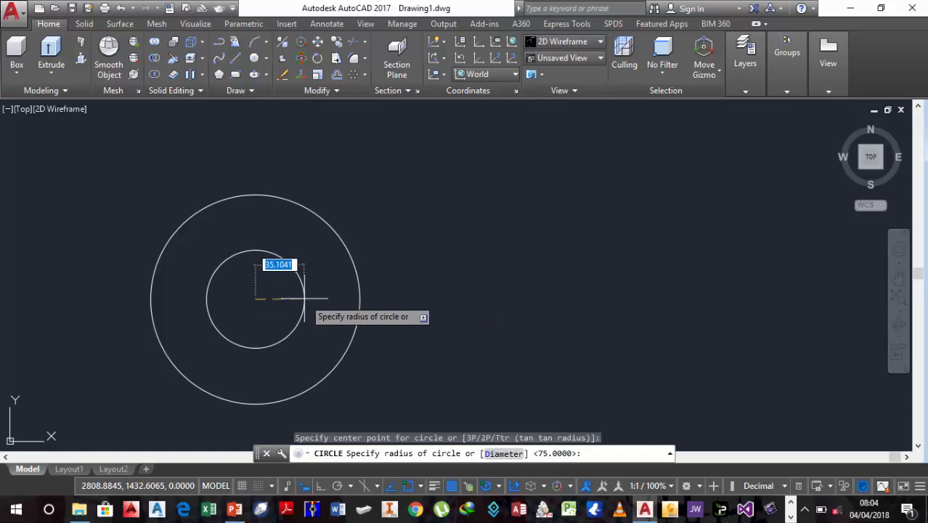
type("50")
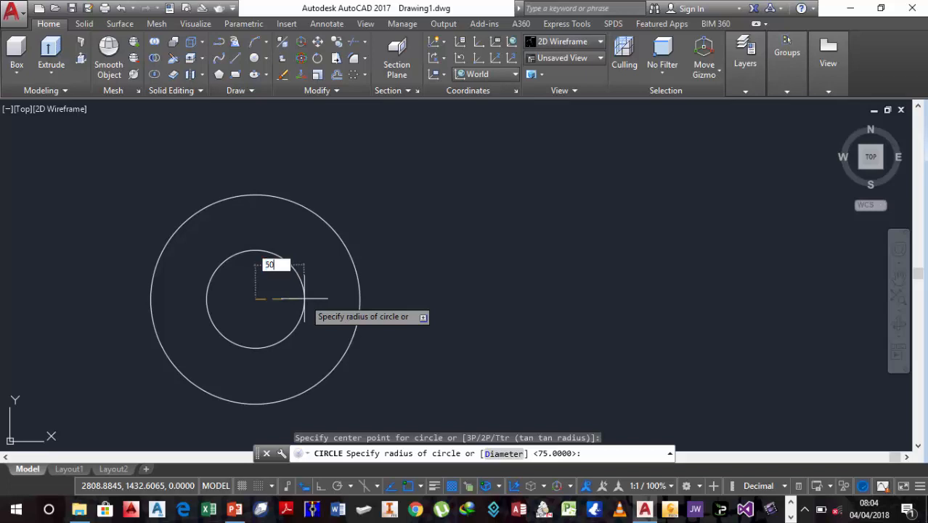
key("Return")
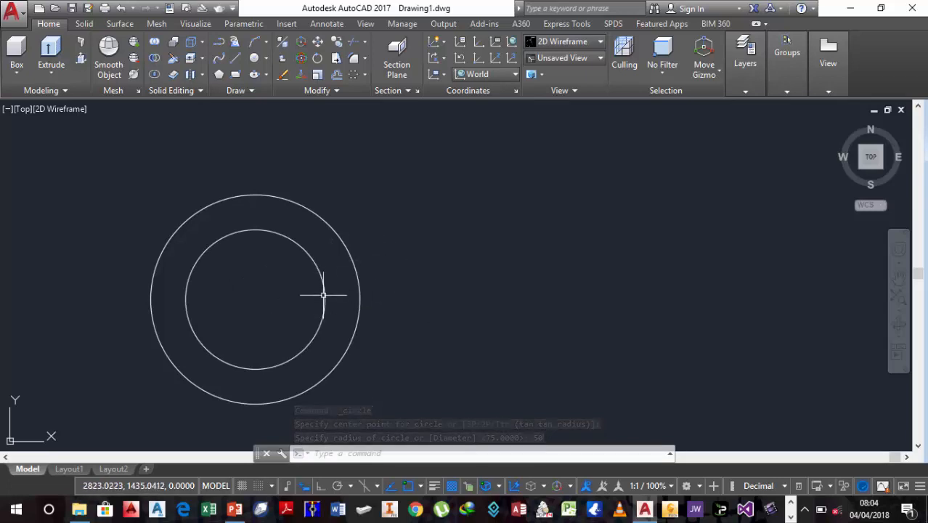
left_click(253, 59)
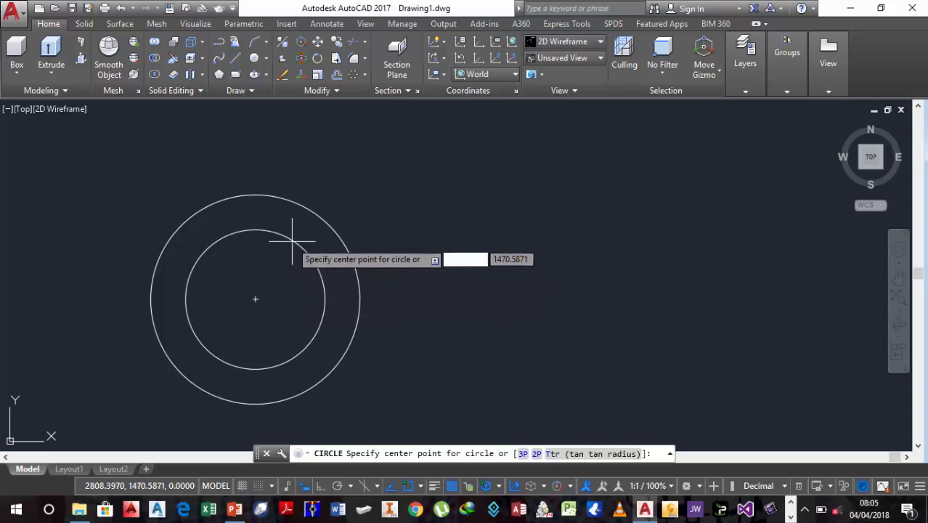
left_click(255, 298)
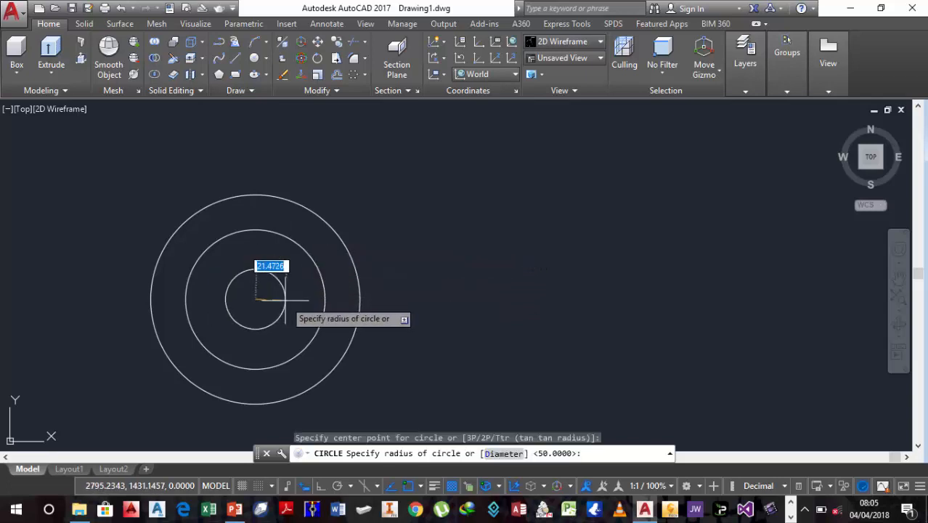
type("25")
key("Return")
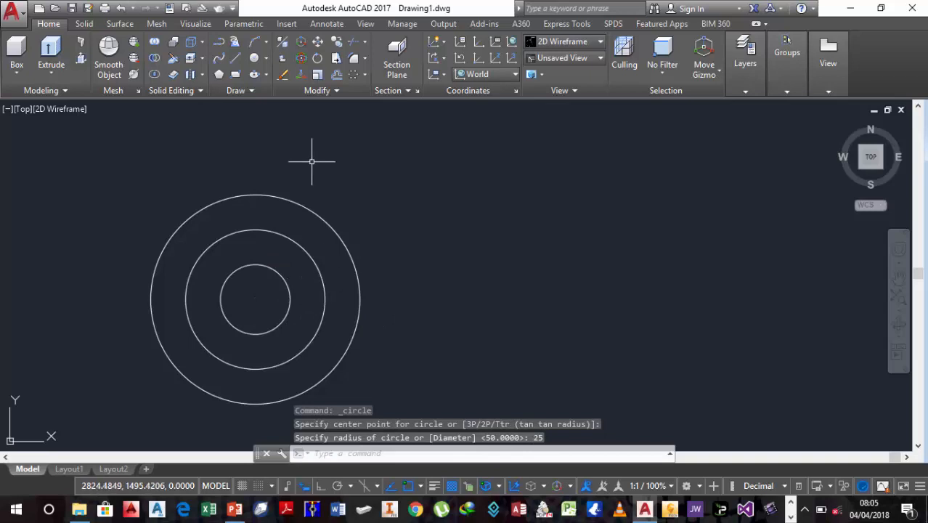
Step: Draw a circle of radius 25 centred on the right quadrant of the radius 50 circle, touching the central circle
left_click(253, 58)
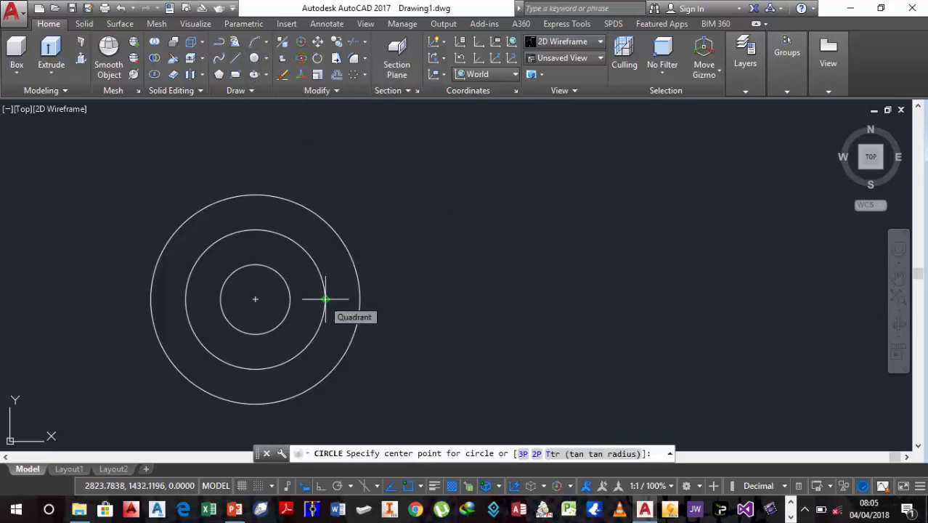
left_click(325, 299)
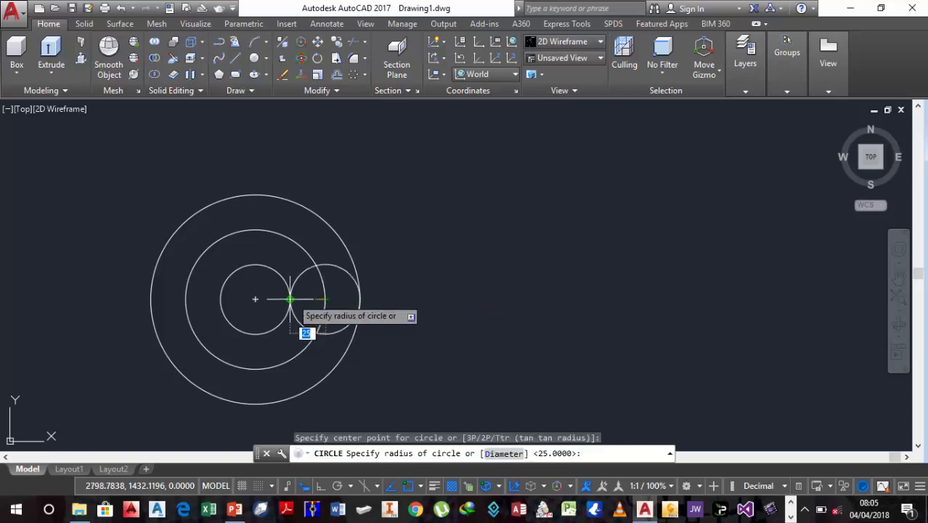
left_click(289, 298)
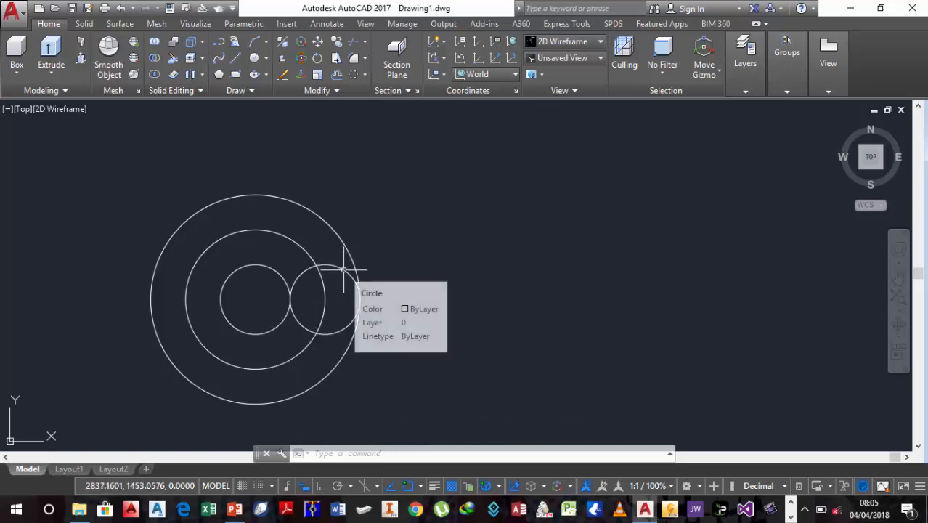
Step: Polar array the small circle on the right quadrant around the concentric circles' common centre with 6 items over 360°
left_click(353, 75)
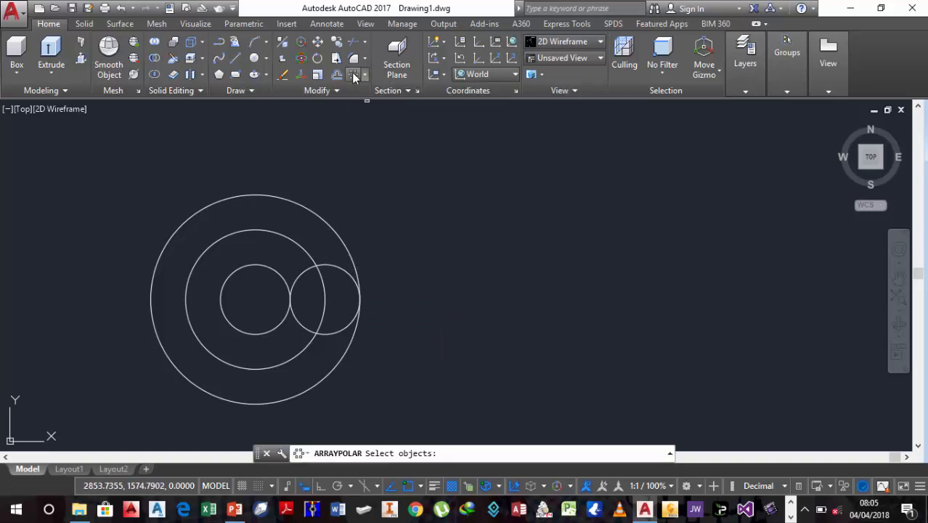
left_click(337, 332)
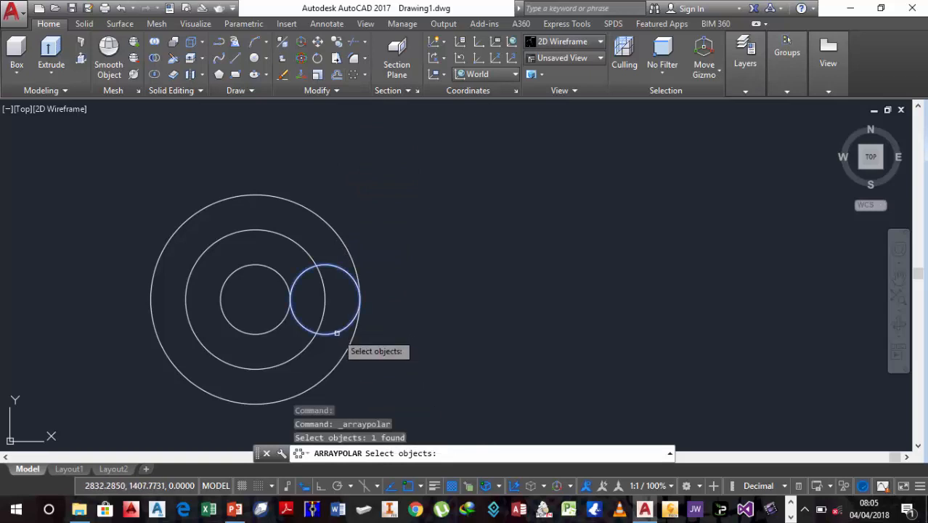
key("Return")
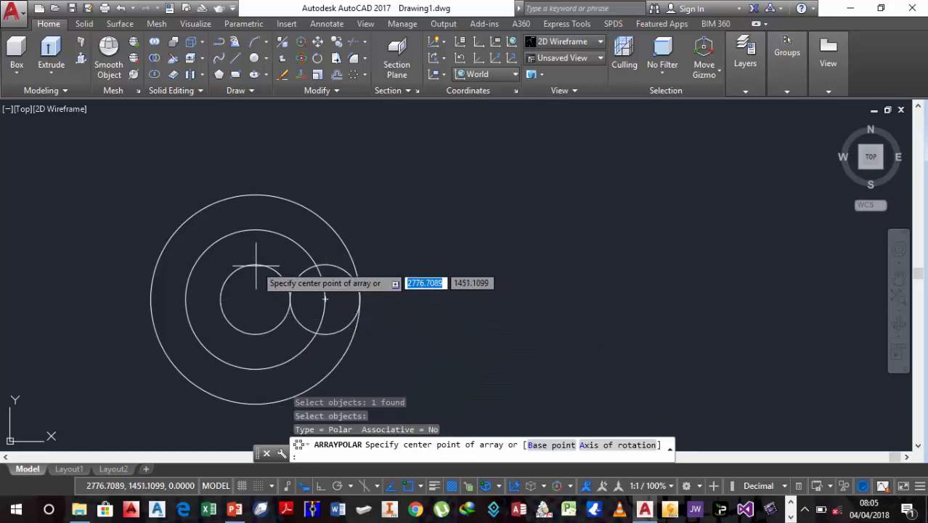
left_click(254, 299)
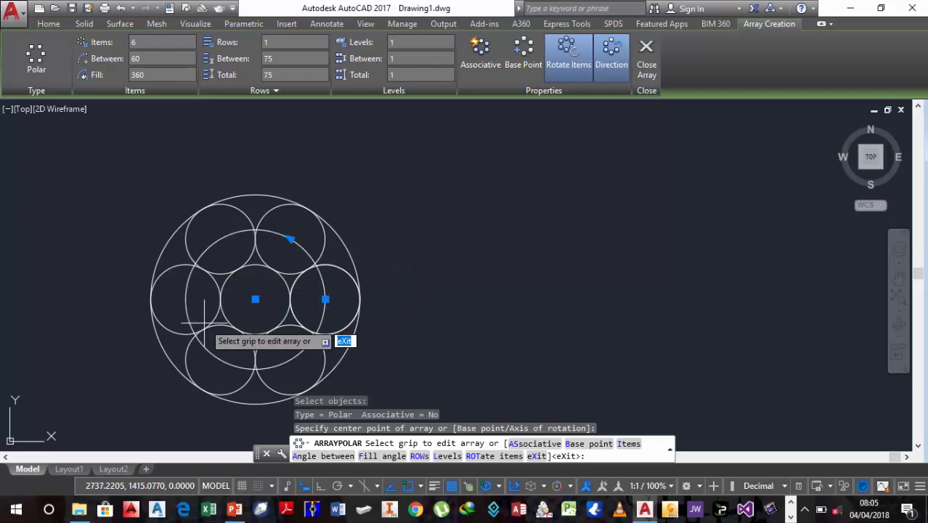
key("Return")
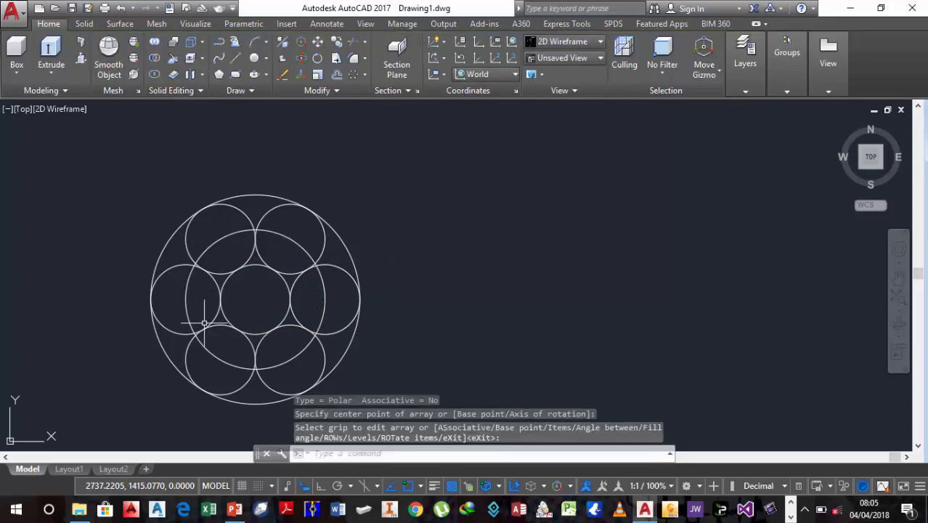
middle_click_drag(338, 244, 354, 220)
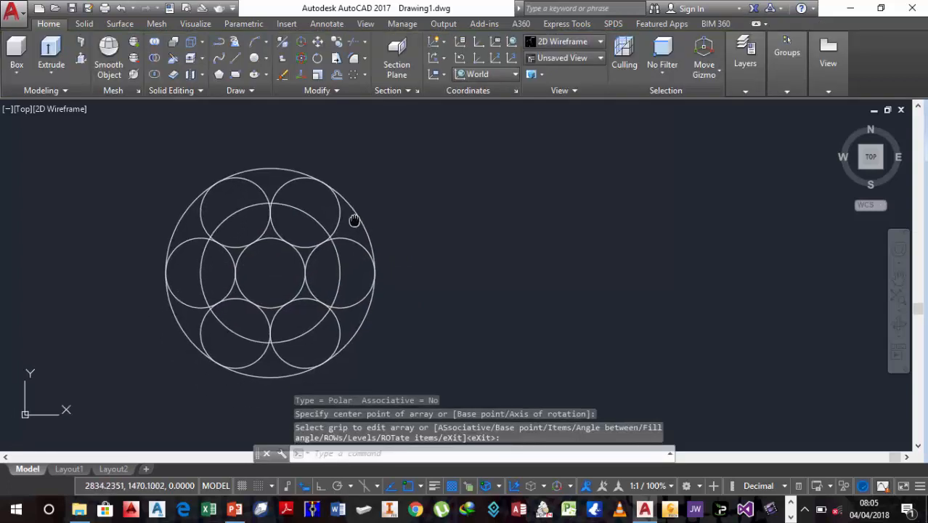
scroll(354, 220, "down", 3)
scroll(327, 217, "up", 3)
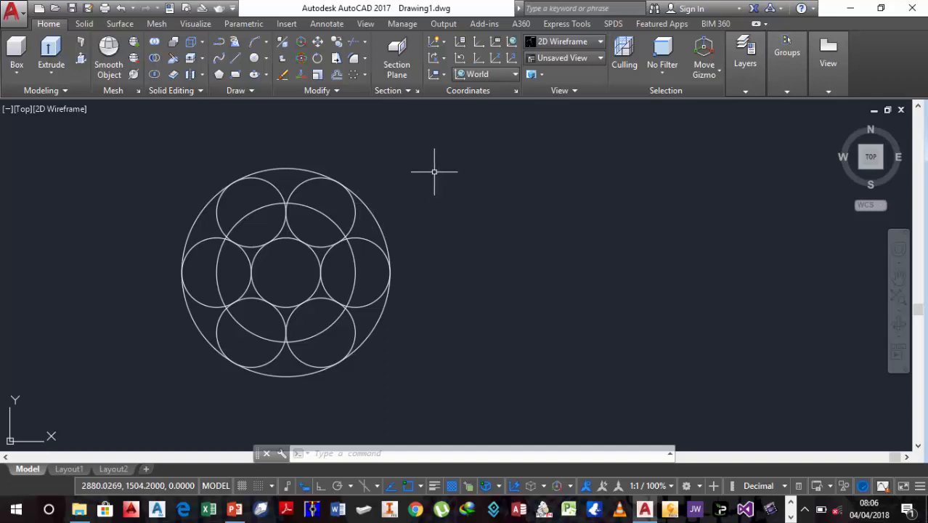
type("l")
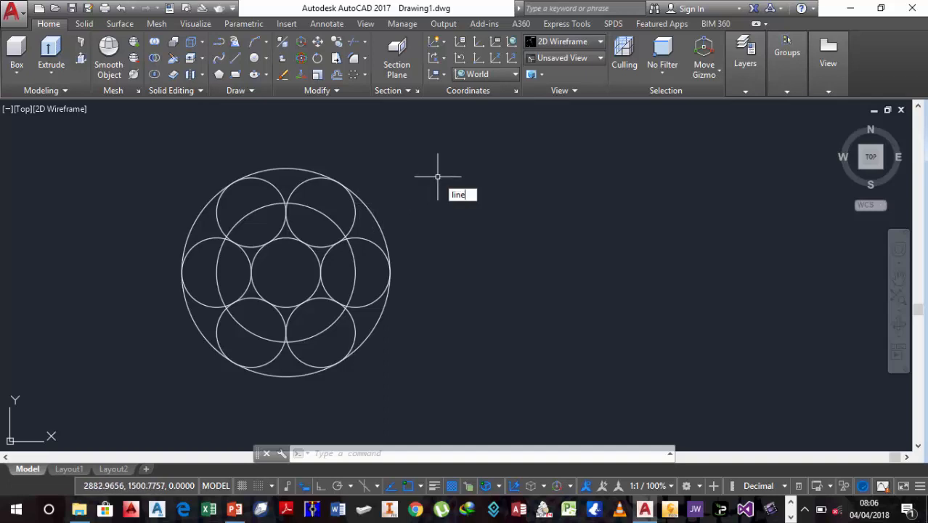
type("ine")
key("Return")
type("st")
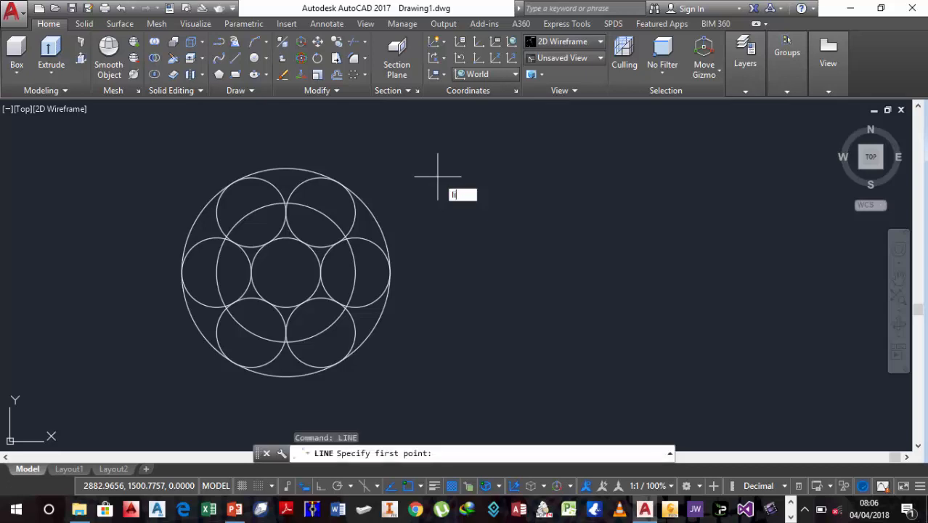
type("linetype")
key("Return")
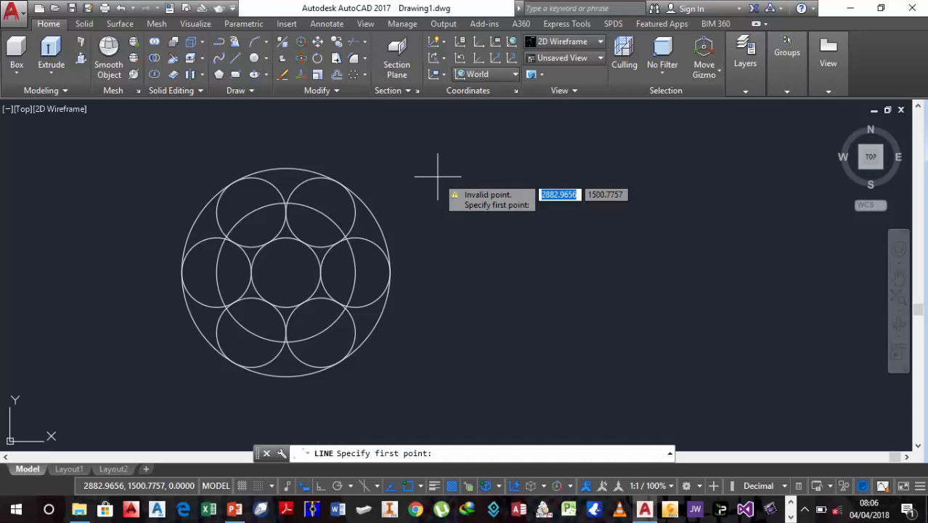
key("Escape")
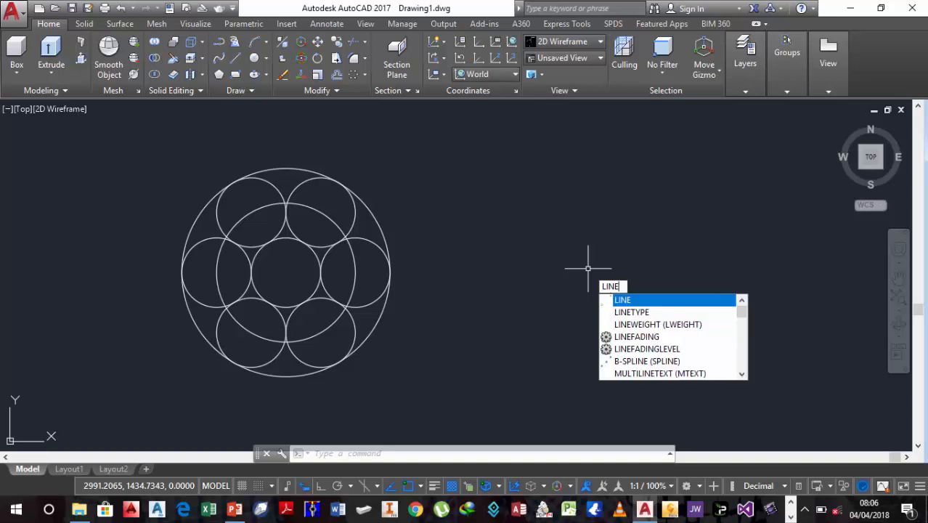
Step: Load the CENTER2 linetype from acadiso.lin into the drawing using the Linetype Manager
left_click(638, 314)
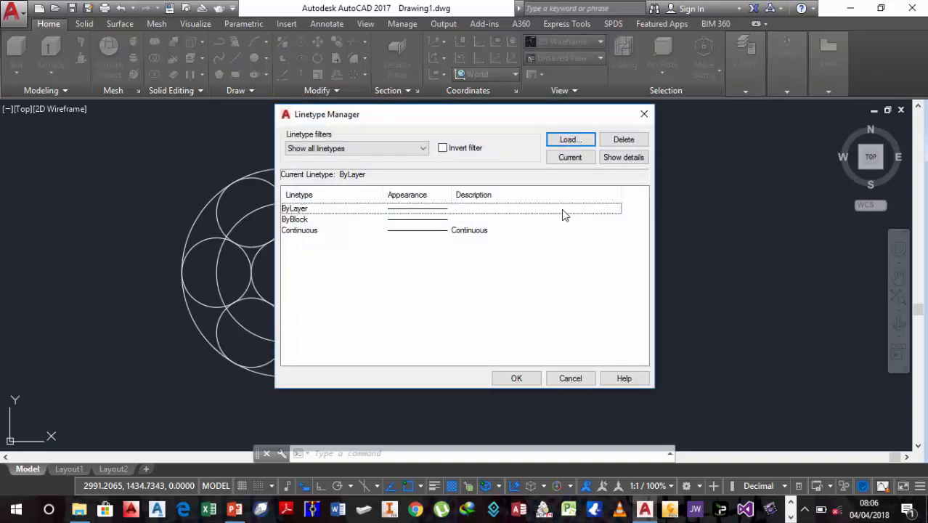
left_click_drag(502, 121, 661, 113)
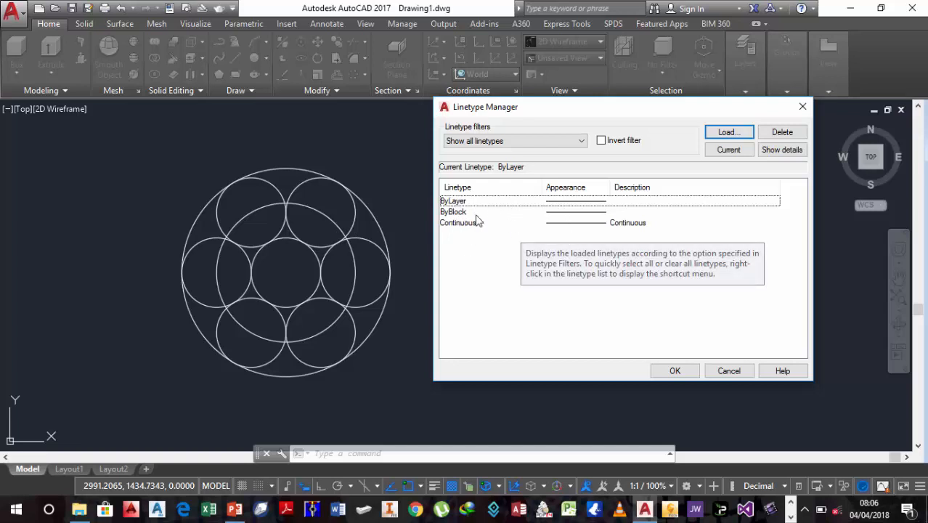
left_click(728, 133)
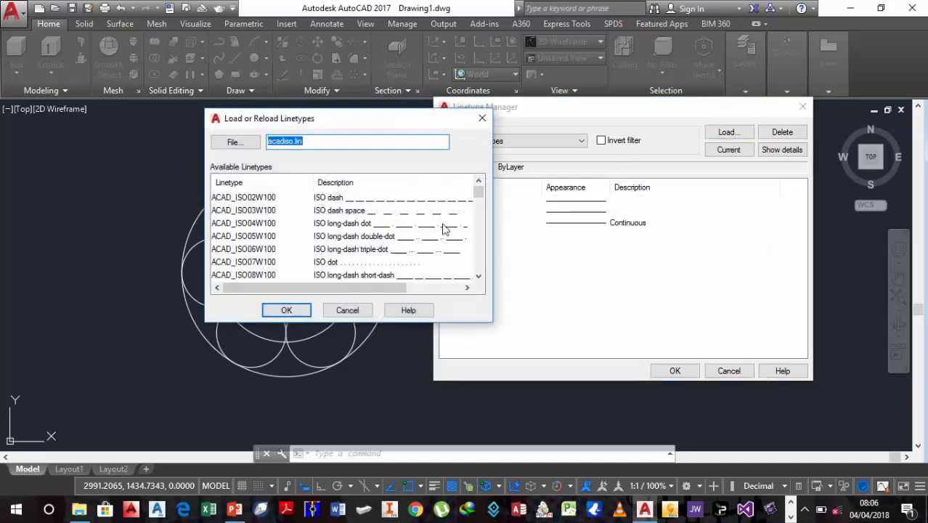
scroll(480, 199, "down", 4)
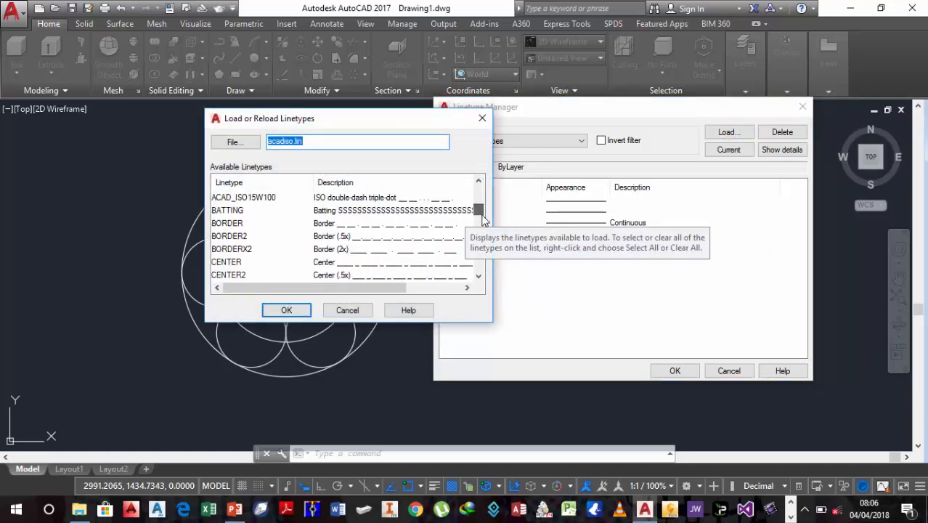
scroll(483, 218, "down", 1)
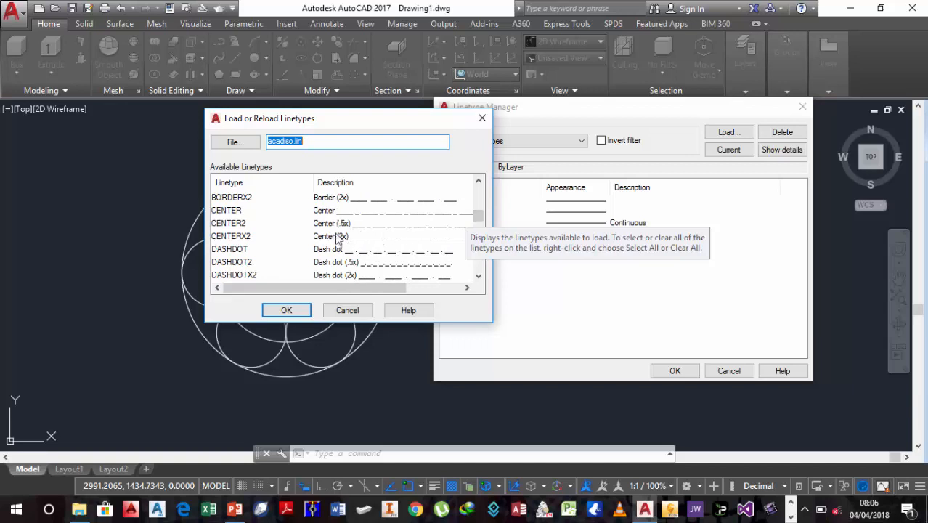
left_click(334, 230)
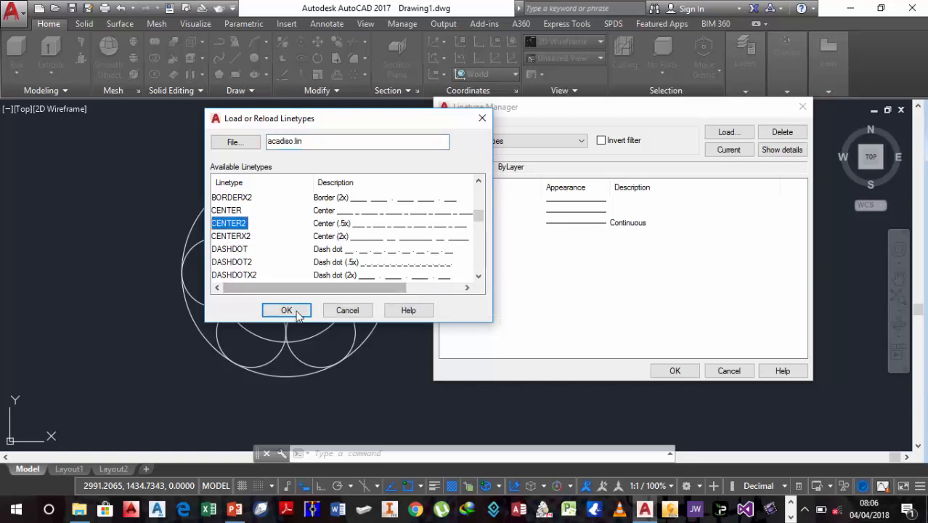
left_click(297, 311)
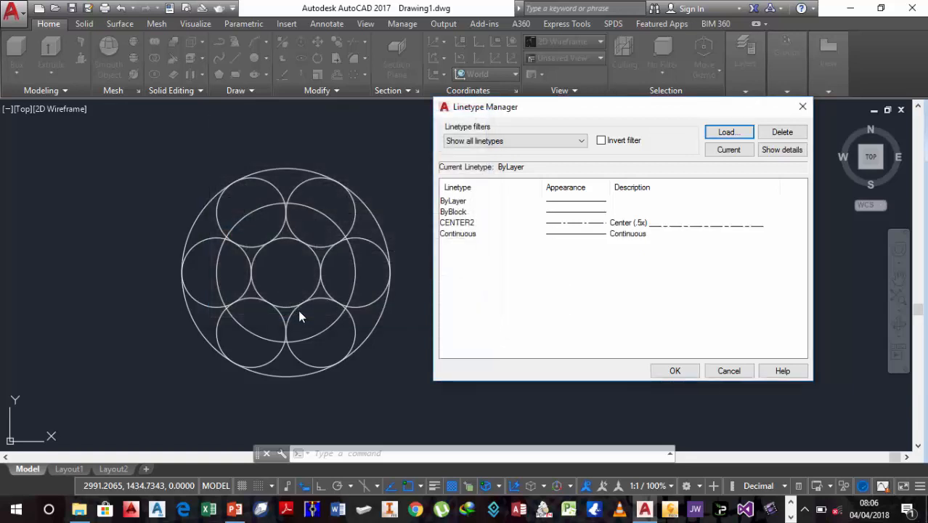
left_click(589, 225)
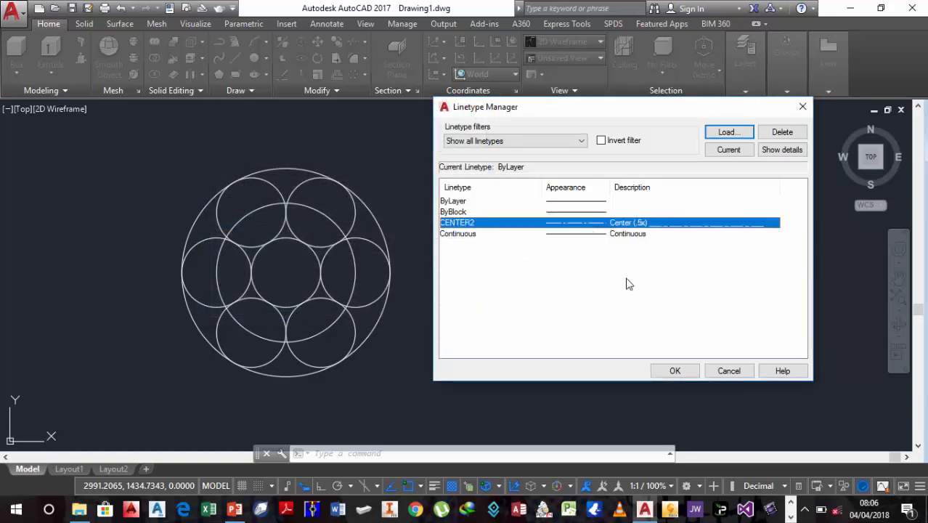
left_click(675, 372)
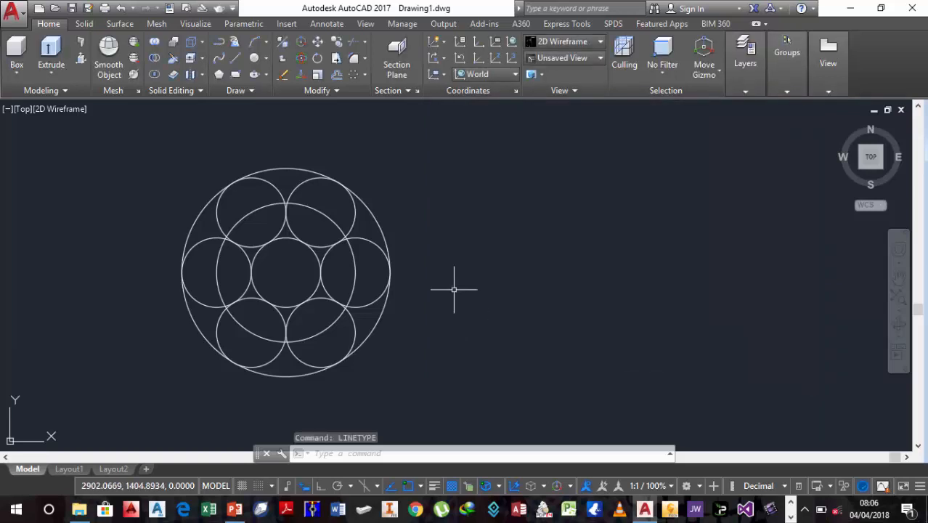
Step: Change the linetype of the radius 50 circle to CENTER2 in its properties
left_click(337, 226)
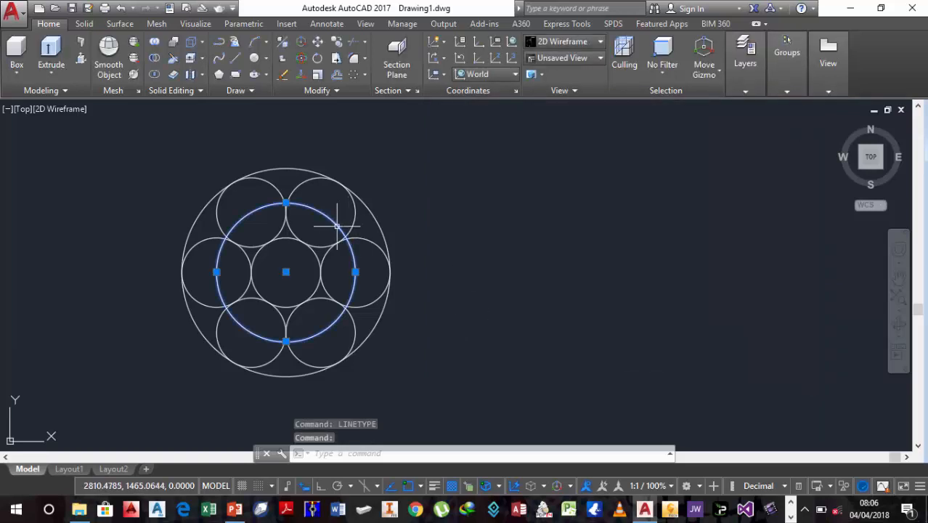
right_click(439, 200)
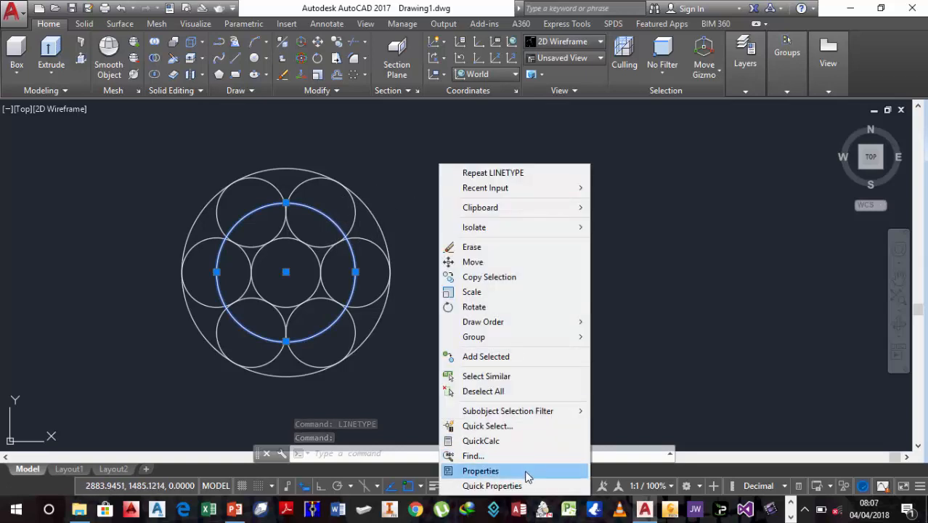
left_click(527, 472)
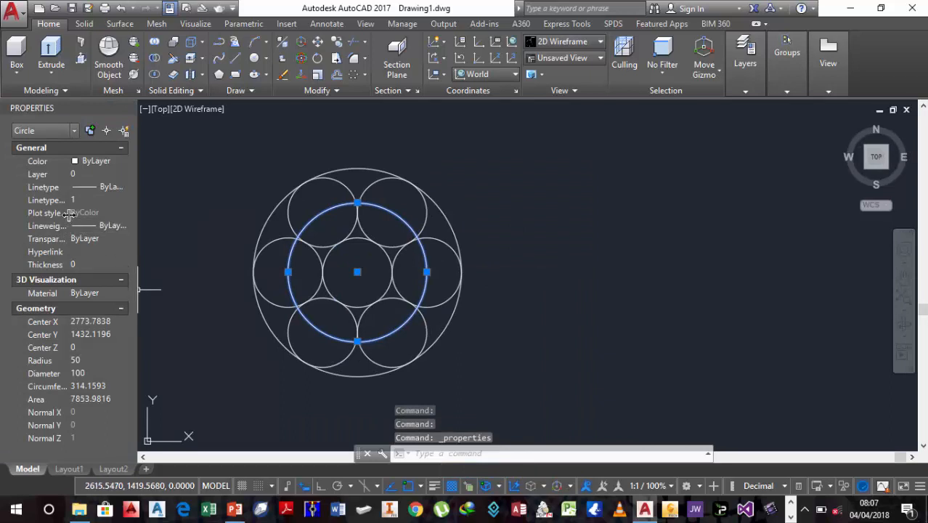
left_click(119, 186)
left_click(123, 186)
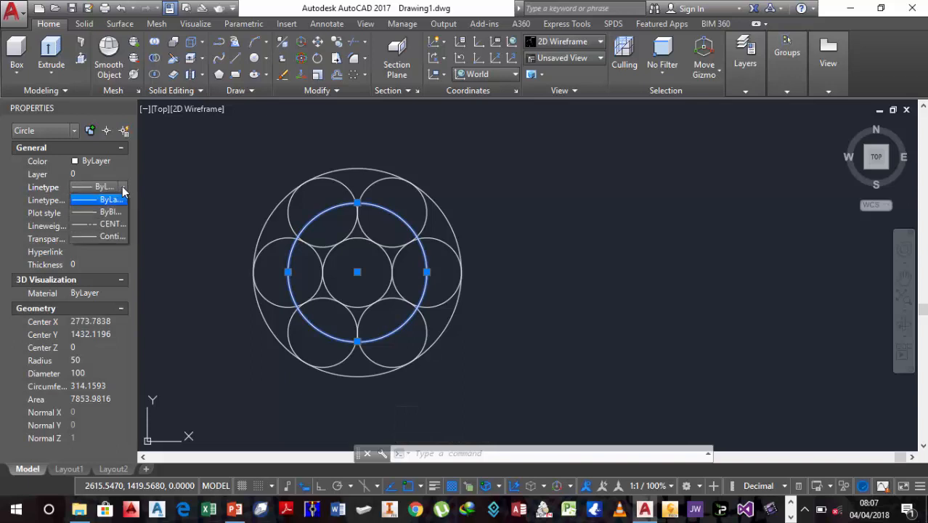
left_click(109, 225)
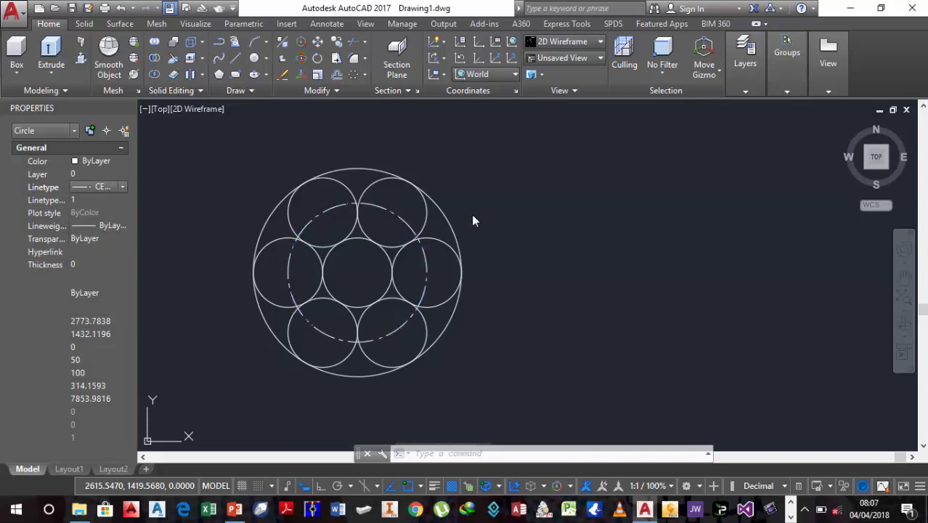
left_click(128, 109)
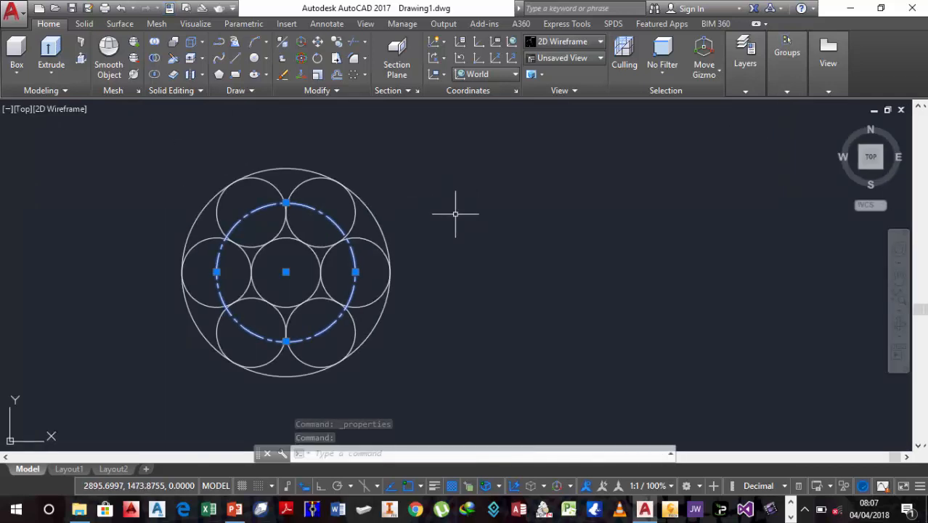
key("Escape")
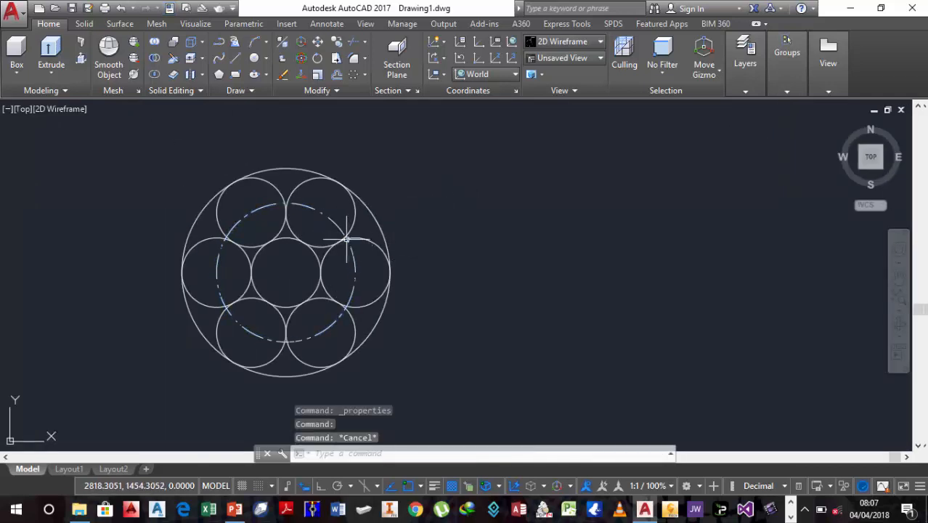
Step: Delete the outermost circle that encloses the six arrayed circles
left_click(373, 216)
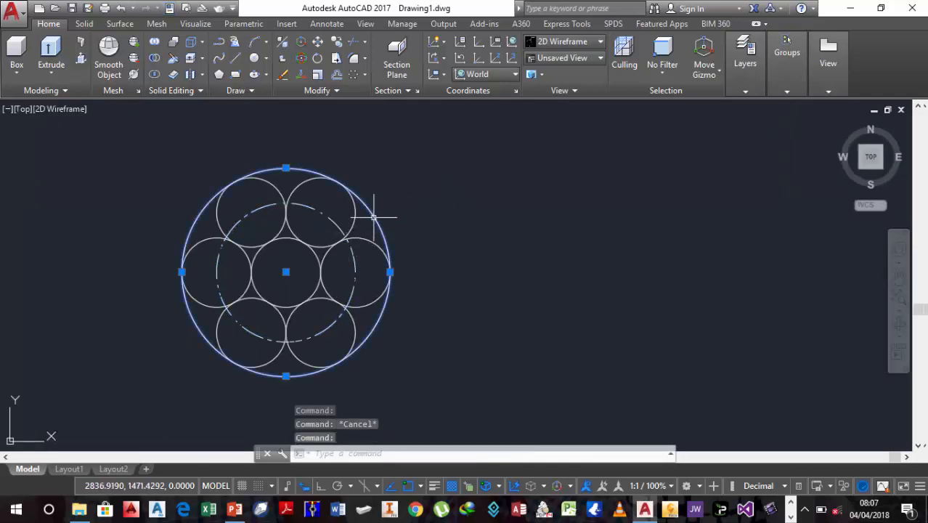
key("Delete")
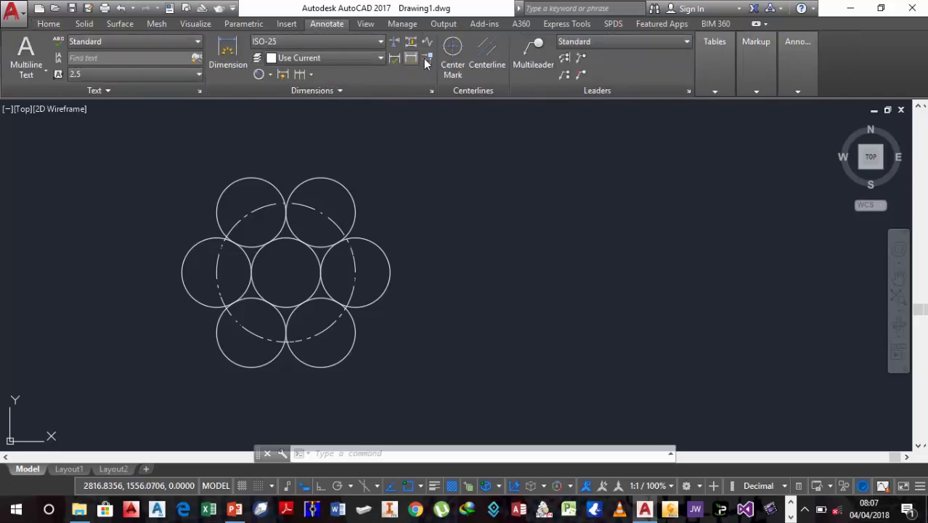
Step: Add radius dimensions to the upper-right arrayed circle, with its text outside, and to the central circle, with its text inside
left_click(257, 76)
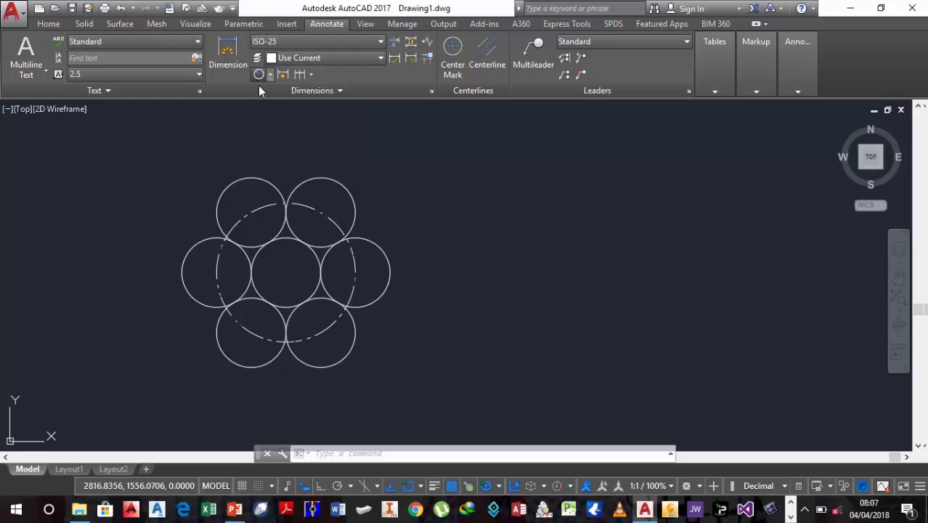
left_click(321, 176)
left_click(351, 159)
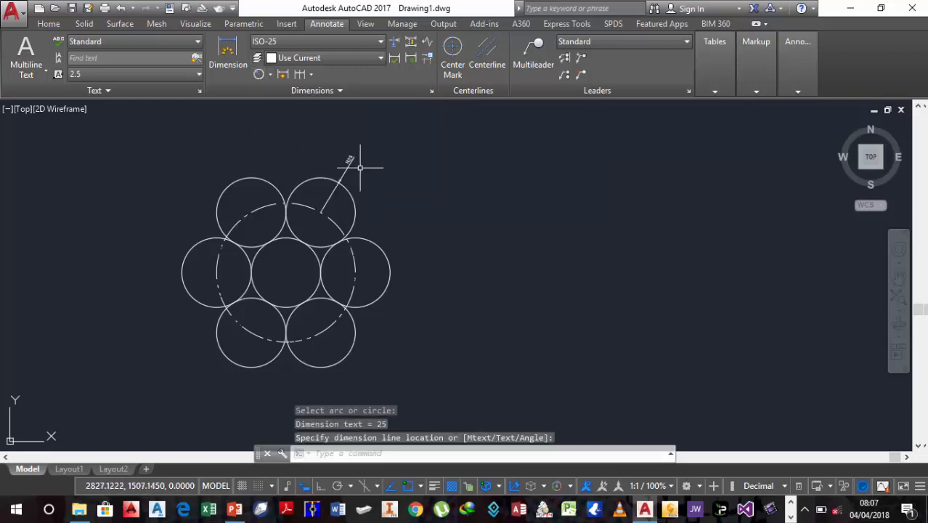
scroll(363, 156, "up", 3)
scroll(369, 160, "down", 3)
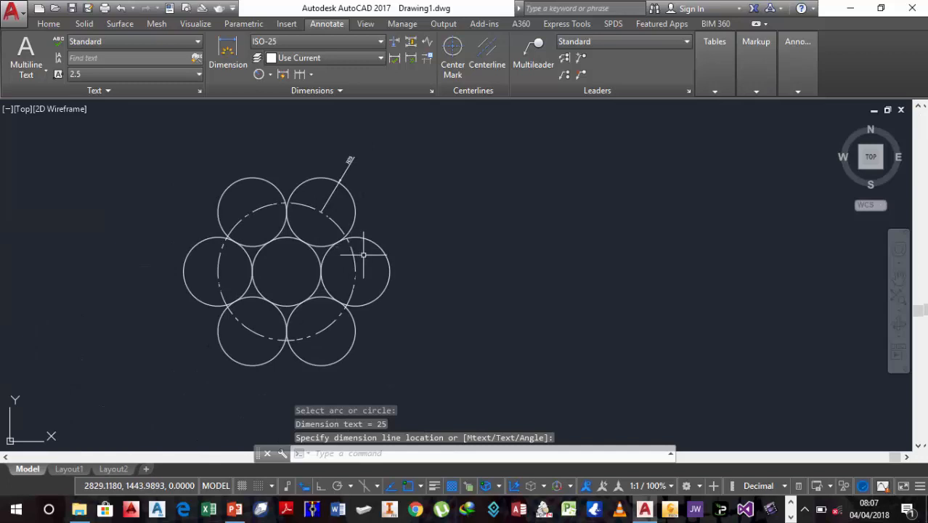
key("Return")
scroll(310, 304, "up", 2)
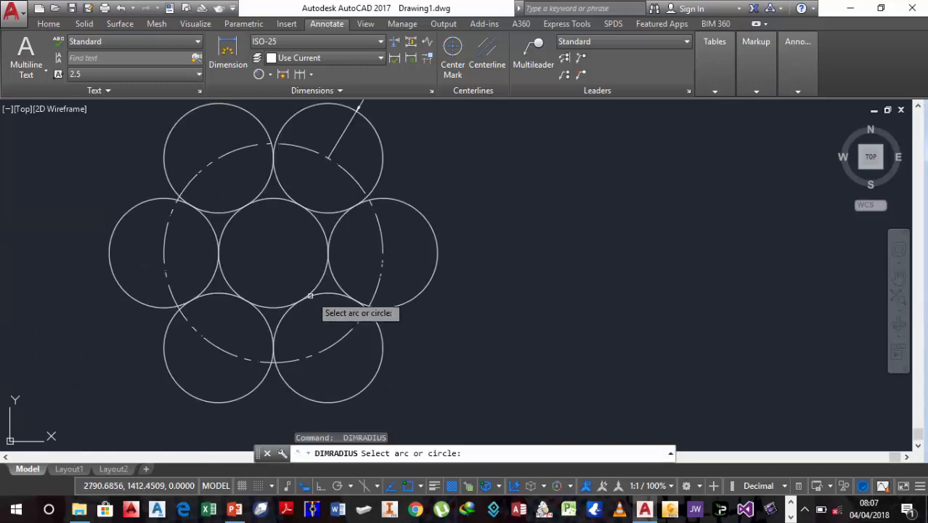
left_click(316, 290)
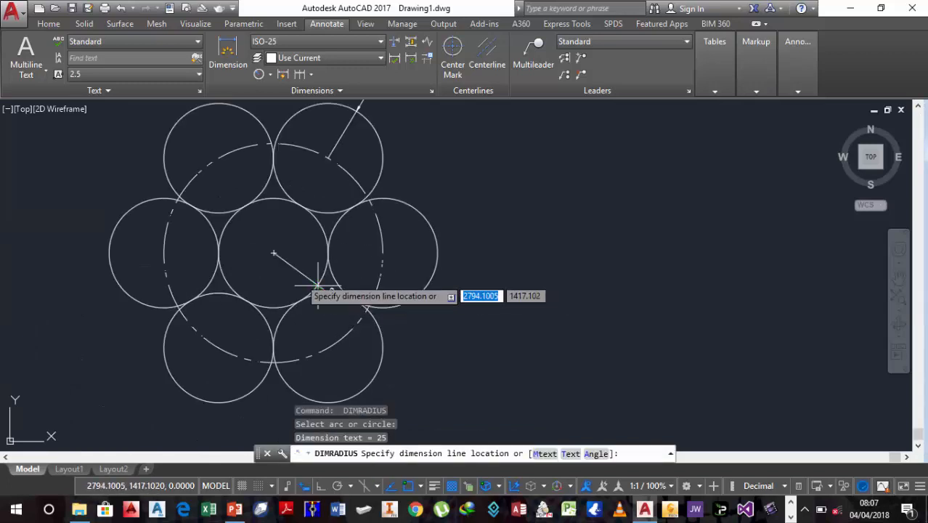
left_click(284, 264)
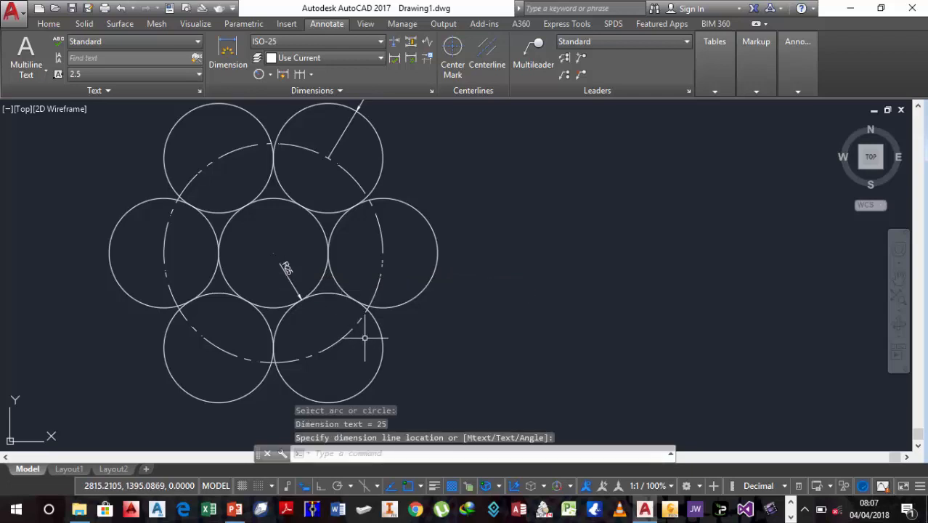
Step: Add a radius dimension to the dash-dot circle near its right side, placing the text inside the circle
key("Return")
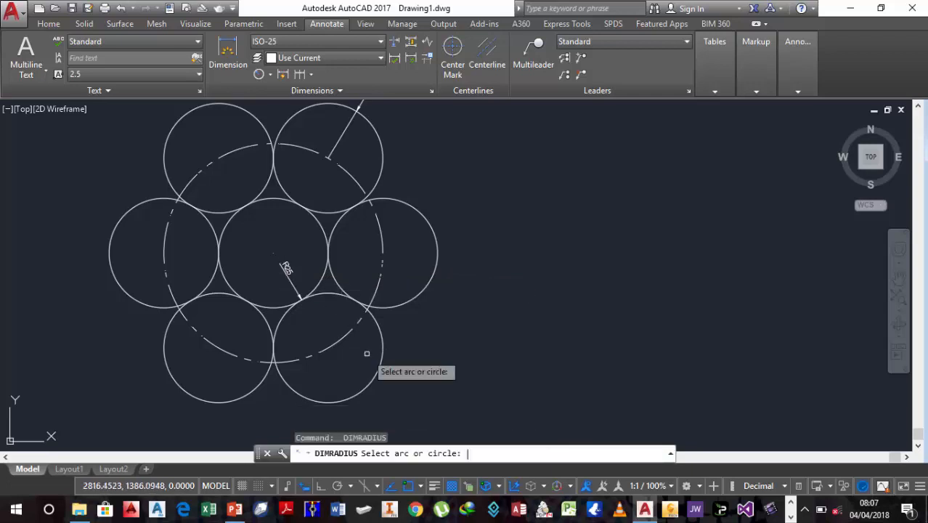
left_click(381, 236)
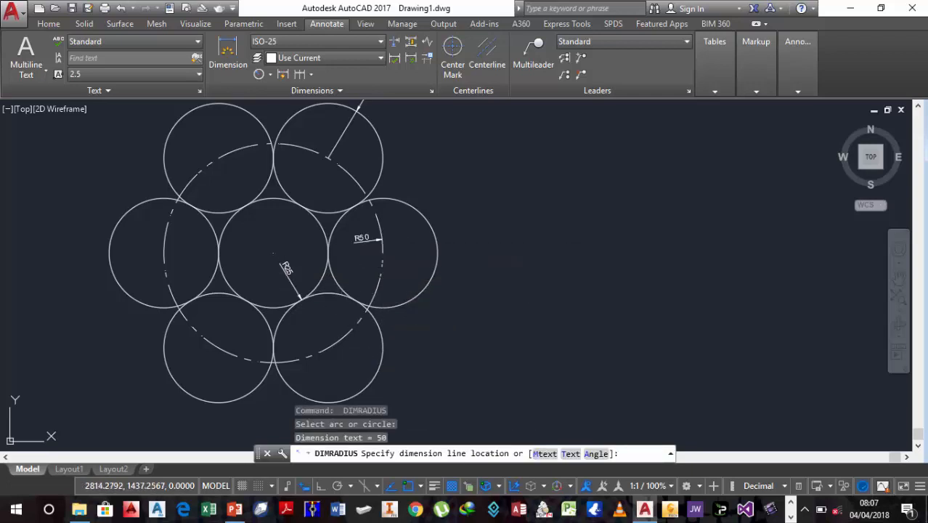
left_click(379, 238)
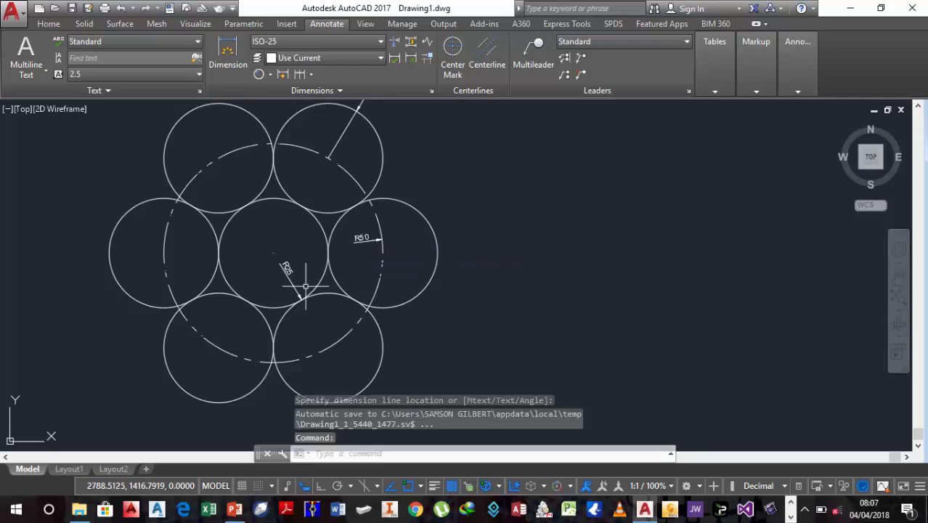
scroll(451, 260, "down", 2)
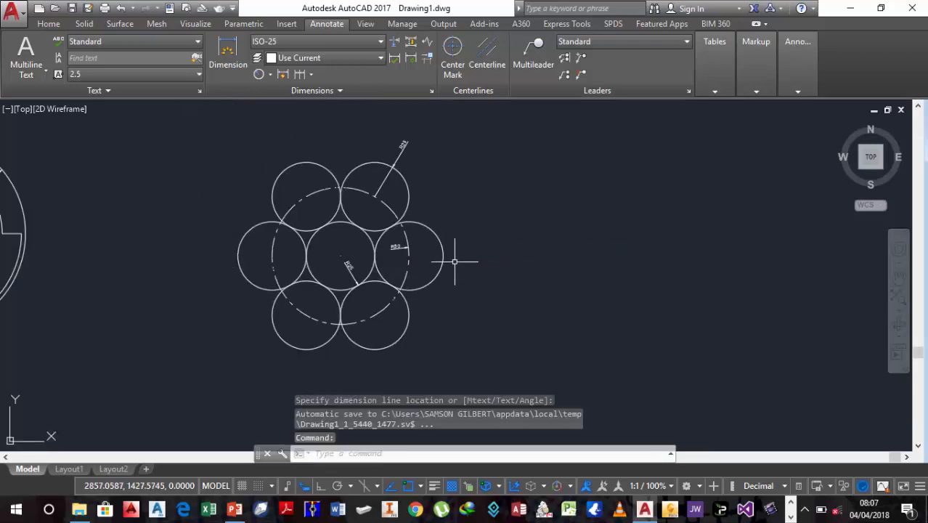
scroll(411, 293, "up", 2)
middle_click_drag(415, 290, 403, 336)
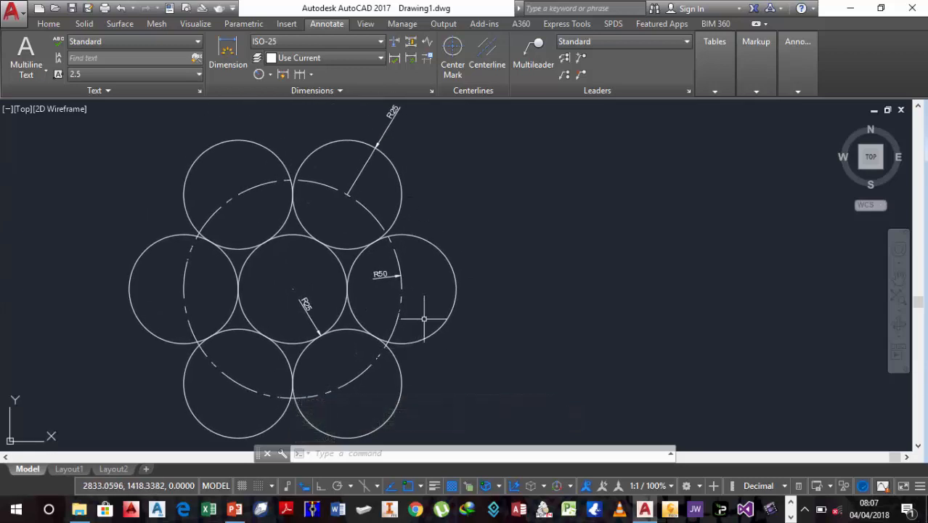
mouse_move(455, 324)
middle_mouse_down()
mouse_move(394, 328)
mouse_move(393, 313)
middle_mouse_up()
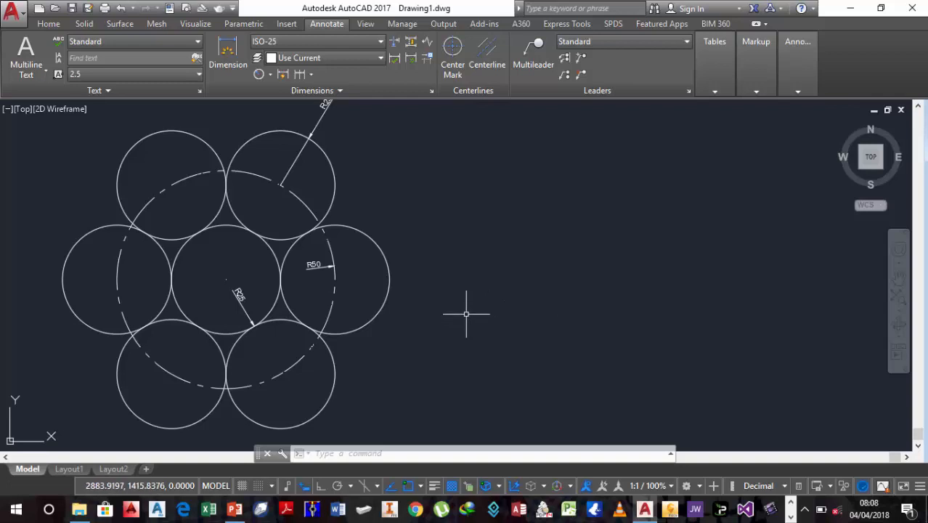
Step: Draw a circle of radius 20 in the empty area to the right of the six-circle figure
scroll(490, 313, "up", 2)
scroll(490, 312, "down", 4)
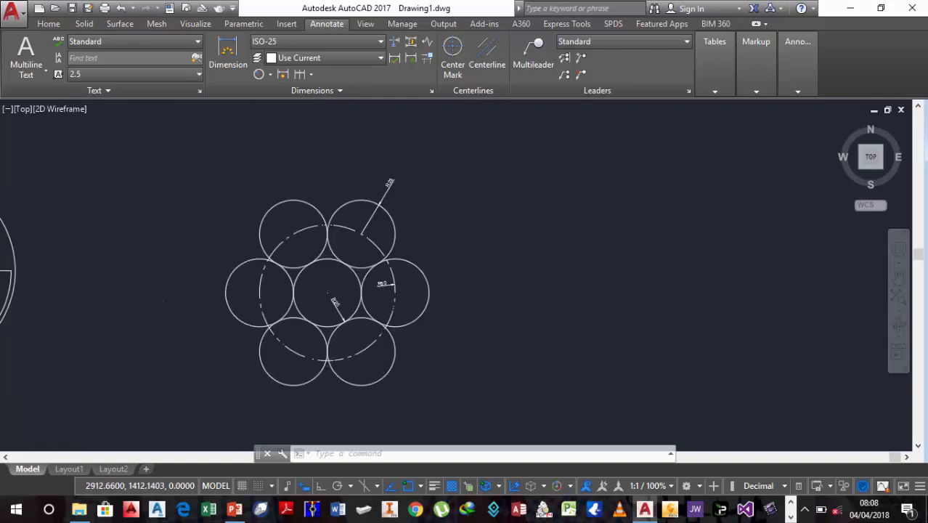
scroll(511, 316, "up", 2)
scroll(490, 313, "up", 2)
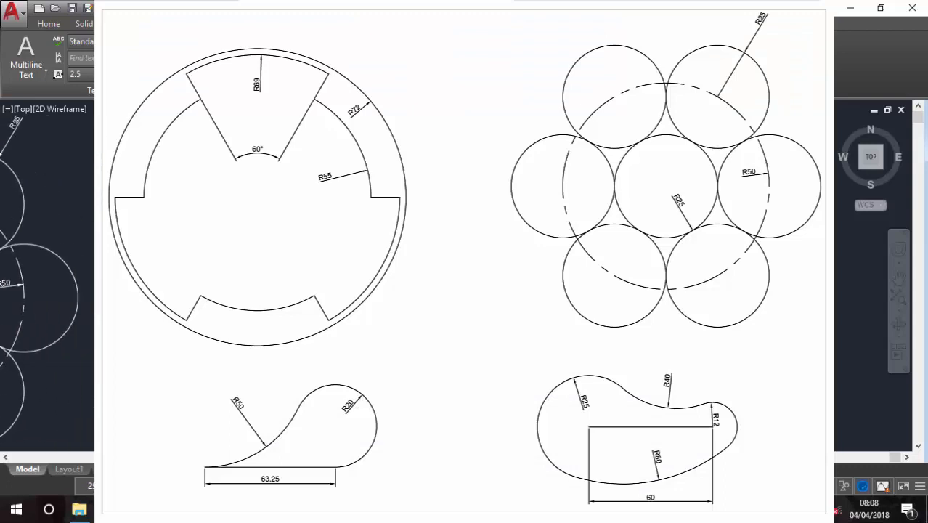
left_click(44, 24)
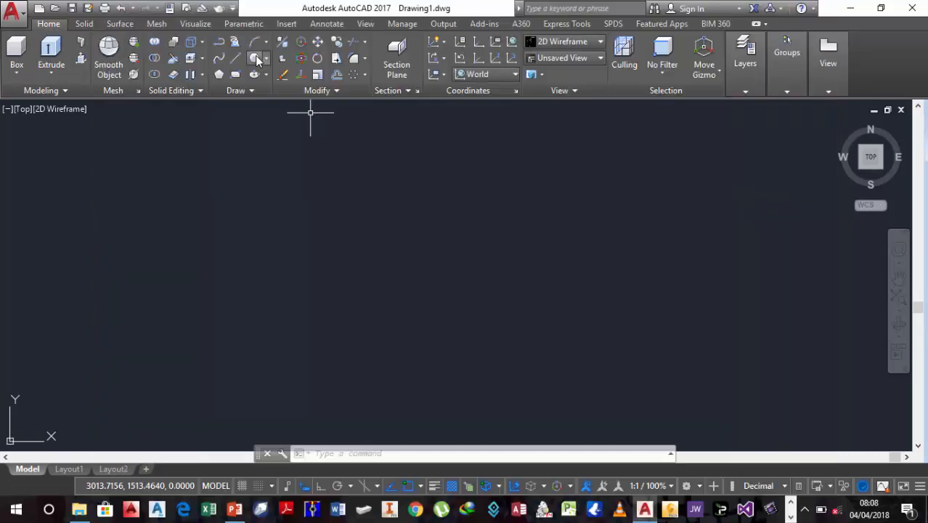
left_click(254, 58)
left_click(389, 296)
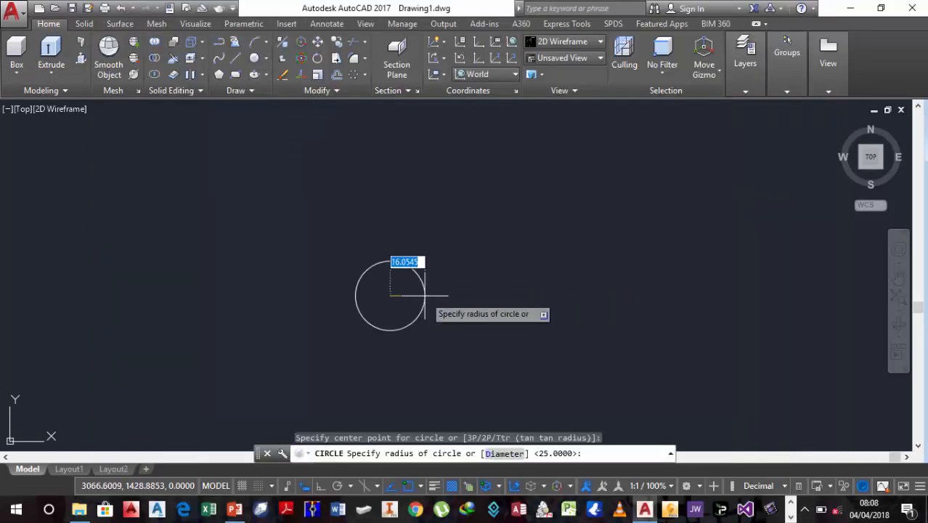
key("Return")
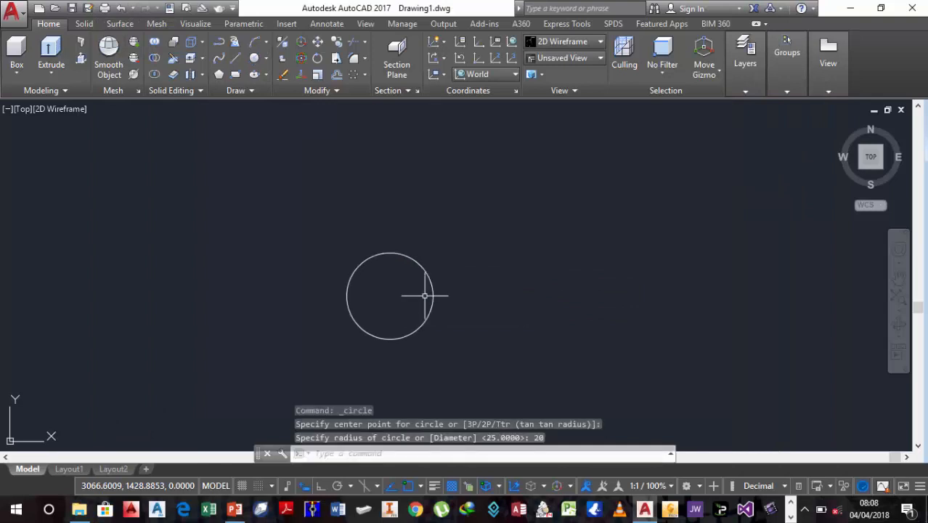
Step: Draw a horizontal line 60 long with Ortho on, running left from the bottom quadrant of the radius 20 circle
scroll(448, 294, "up", 2)
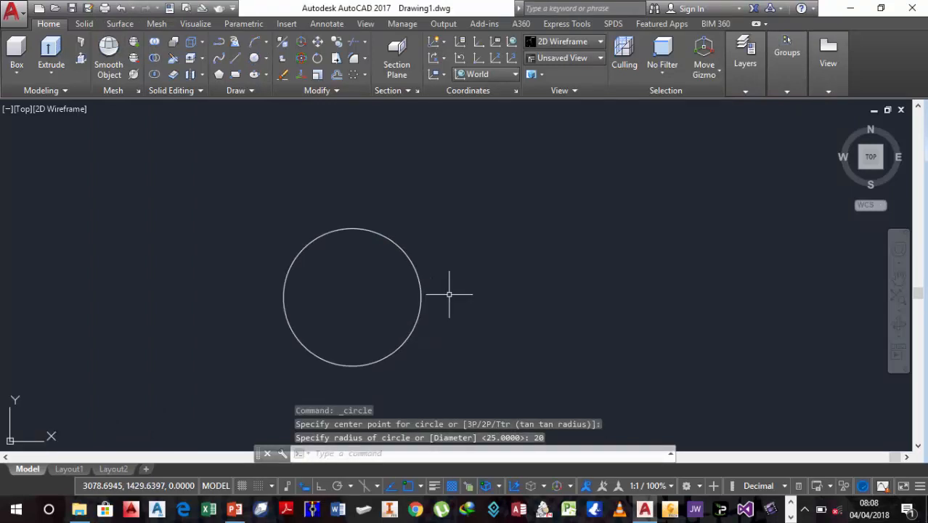
scroll(449, 294, "up", 2)
middle_click_drag(448, 294, 512, 283)
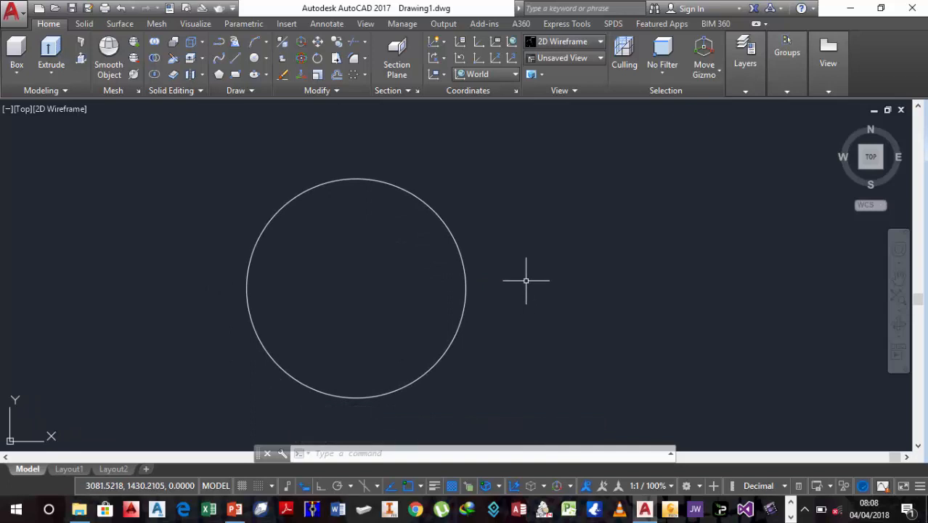
scroll(526, 280, "down", 2)
middle_click_drag(507, 297, 588, 266)
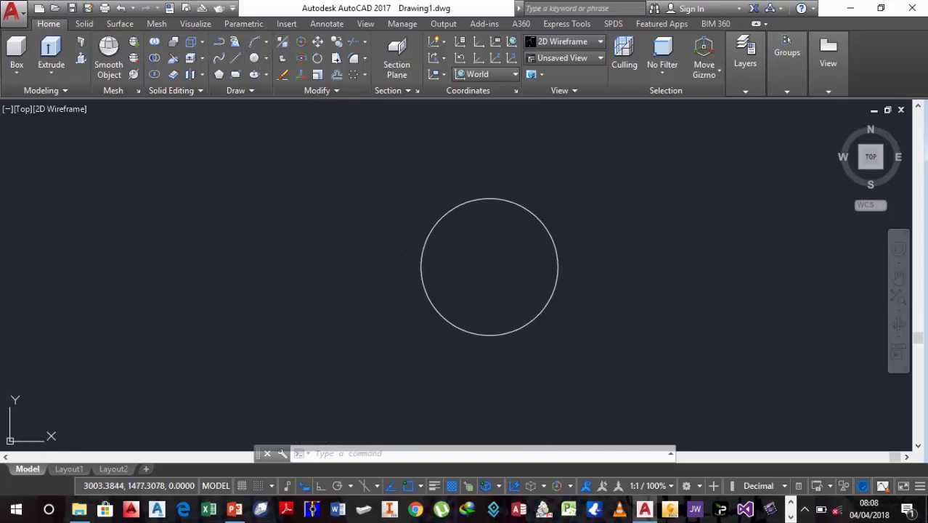
type("l")
key("Return")
left_click(489, 334)
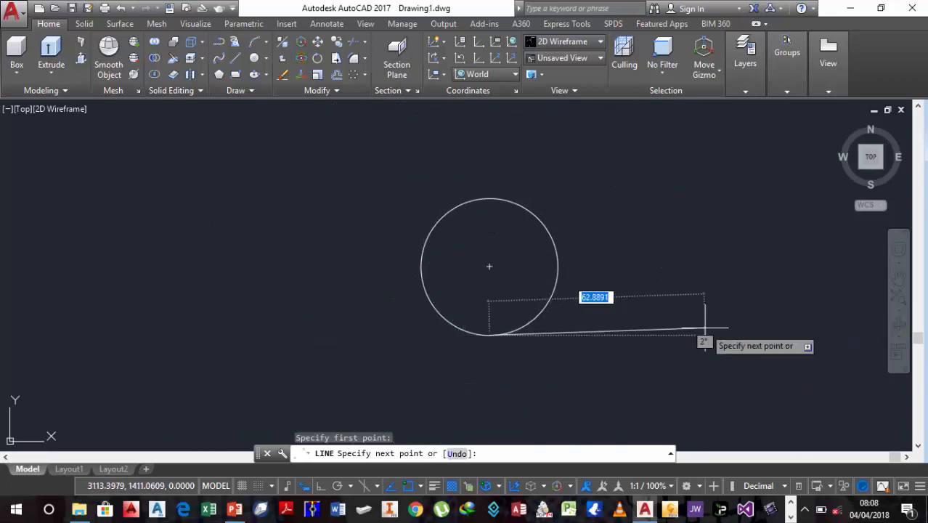
left_click(319, 486)
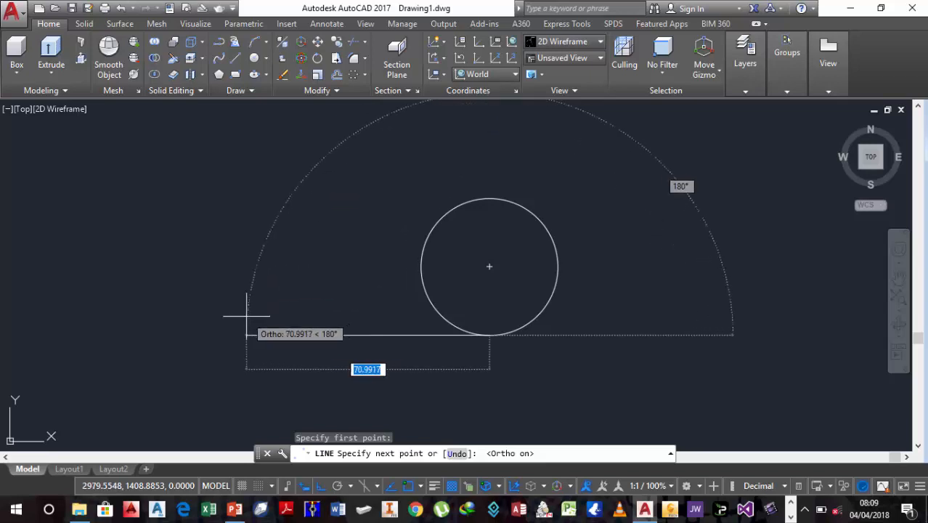
type("60")
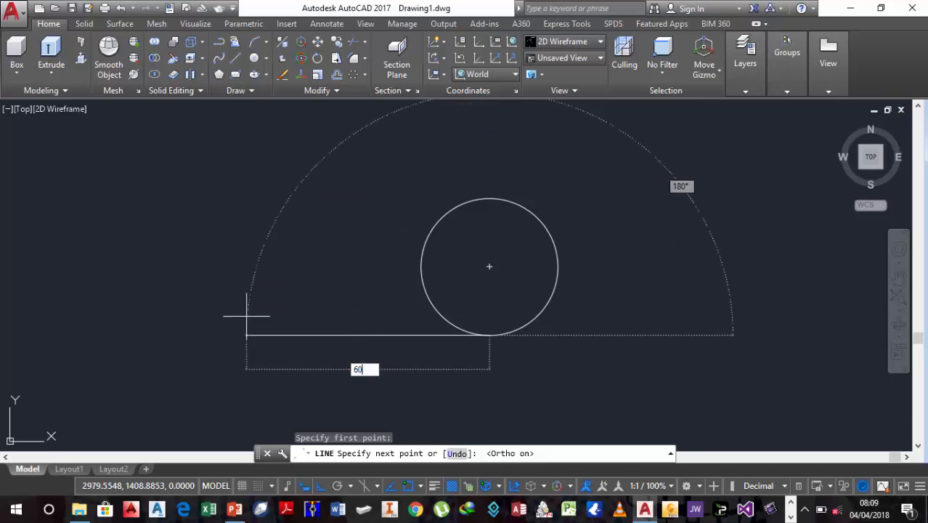
key("Return")
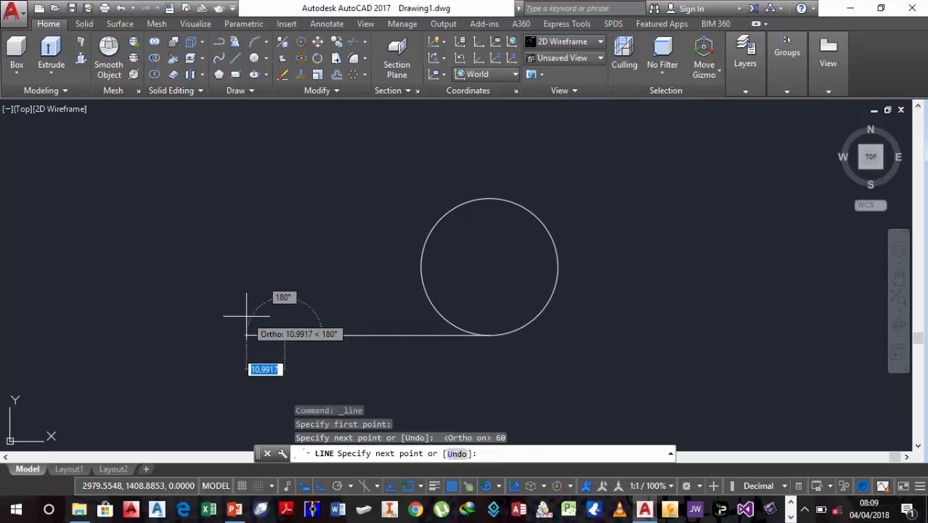
right_click(314, 234)
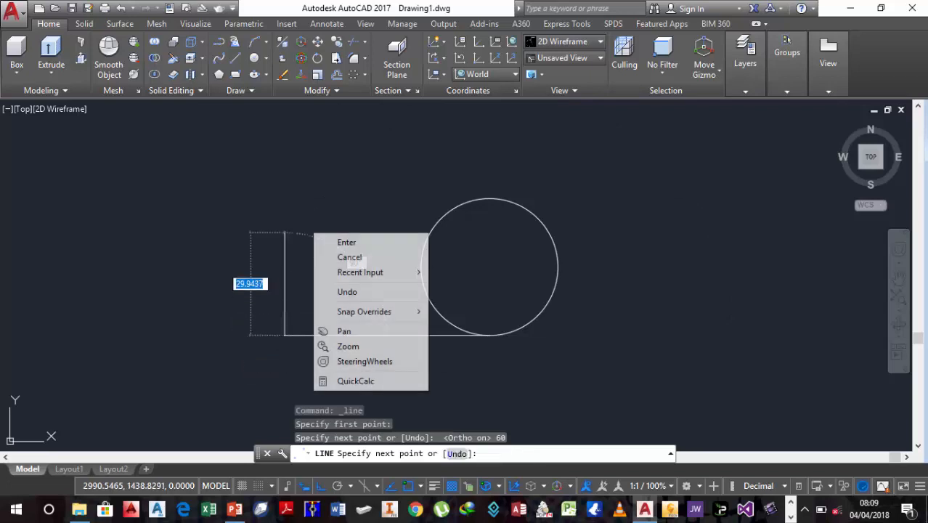
left_click(323, 240)
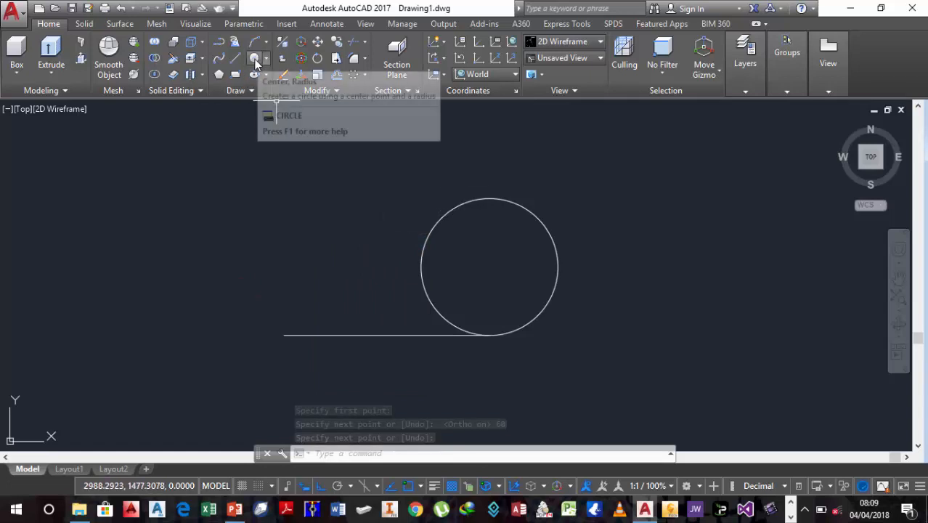
Step: Draw a tangent-tangent-radius circle of radius 50, tangent to the small circle's left side and the horizontal line's left end
left_click(253, 58)
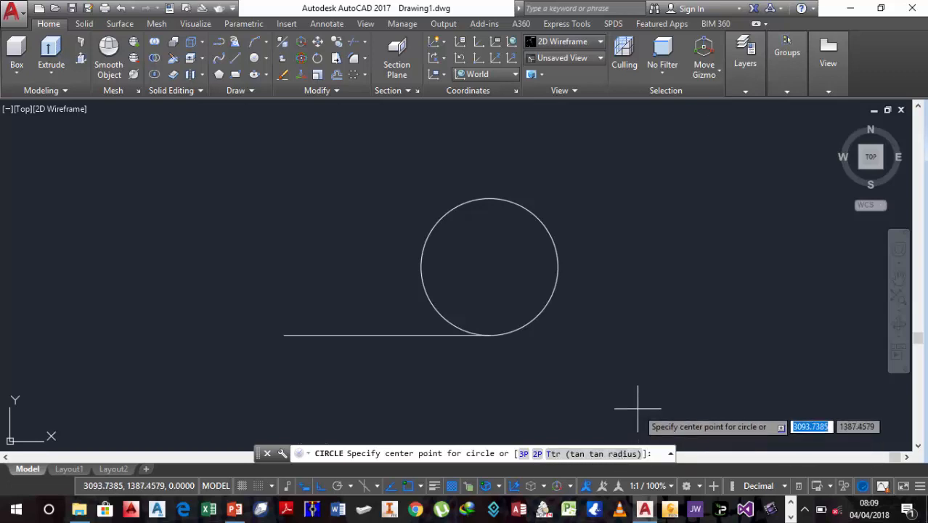
type("t")
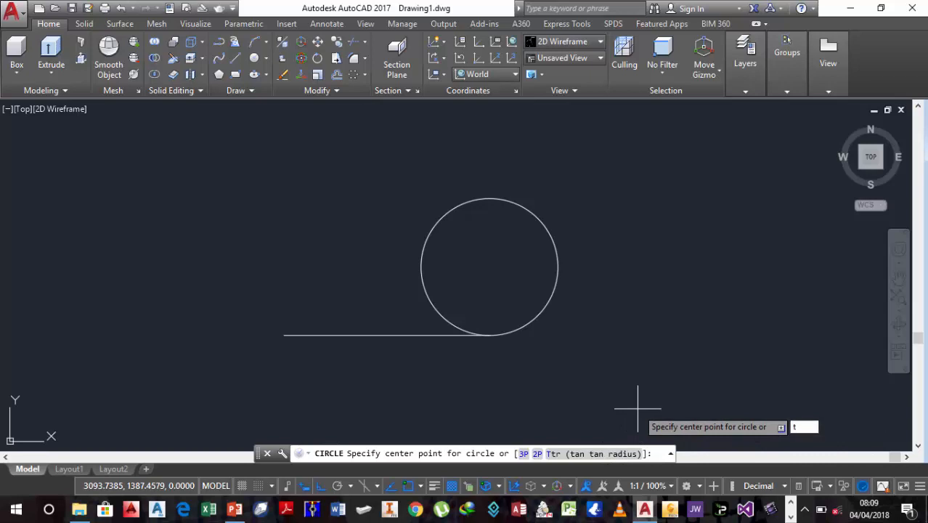
key("Return")
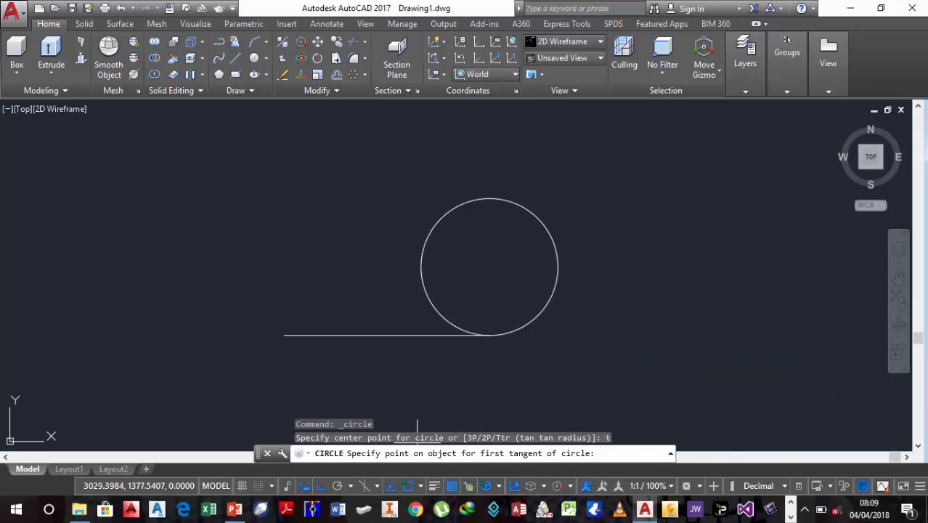
left_click(422, 252)
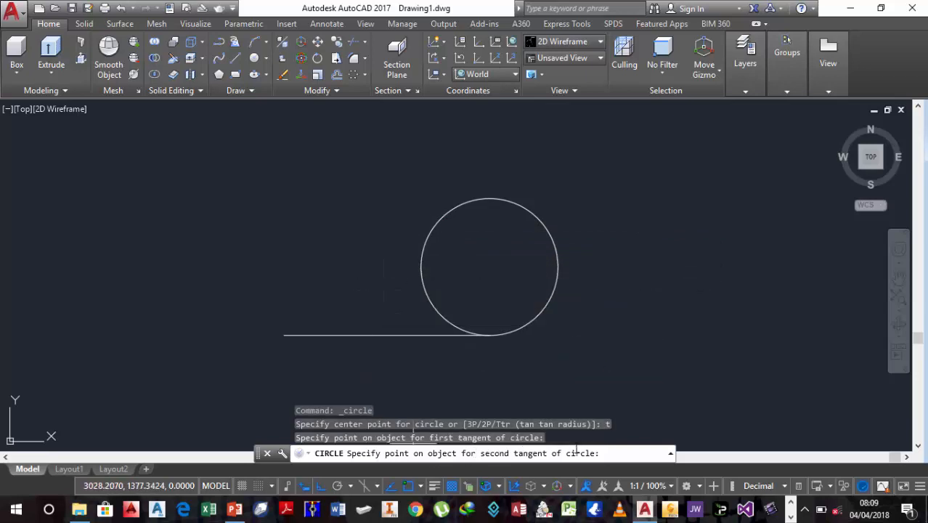
left_click(284, 335)
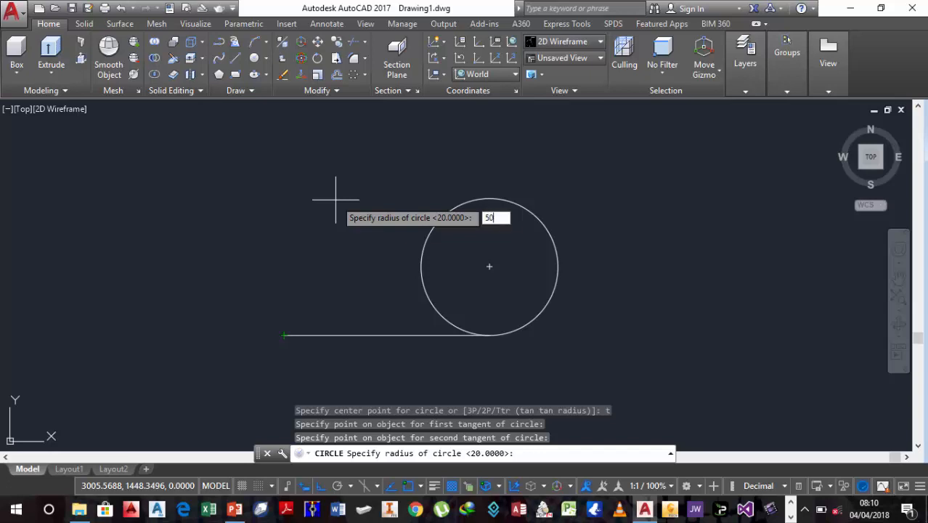
key("Return")
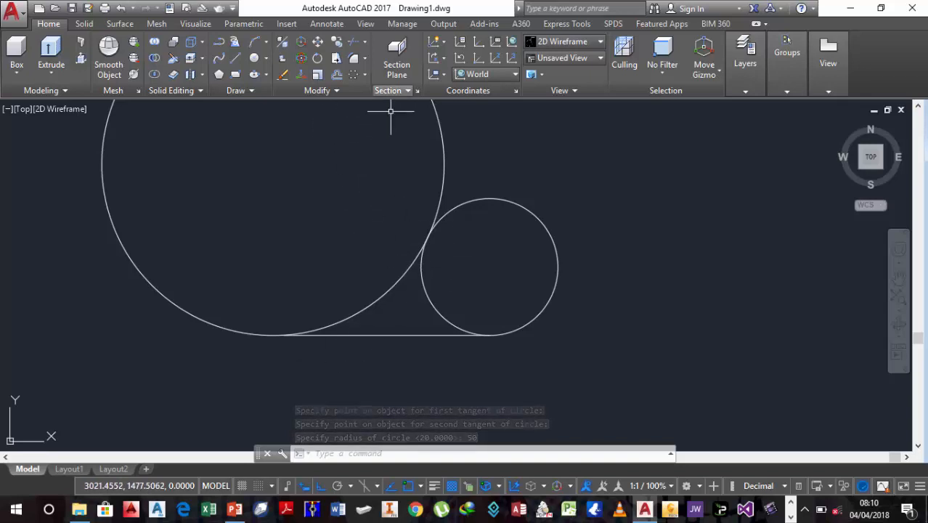
Step: Try to trim away the upper part of the radius 50 circle, using all objects as cutting edges
scroll(387, 178, "down", 2)
mouse_move(389, 181)
middle_mouse_down()
mouse_move(381, 238)
mouse_move(347, 289)
mouse_move(337, 272)
middle_mouse_up()
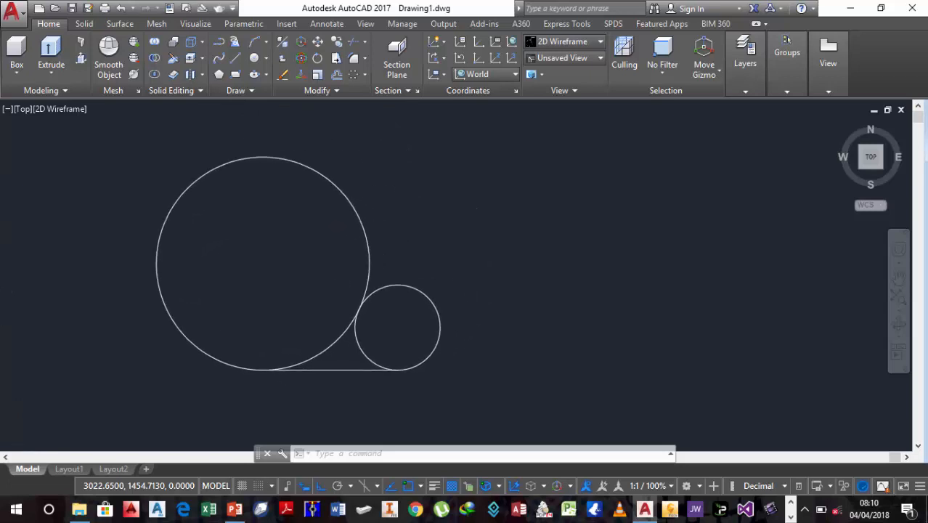
left_click(355, 45)
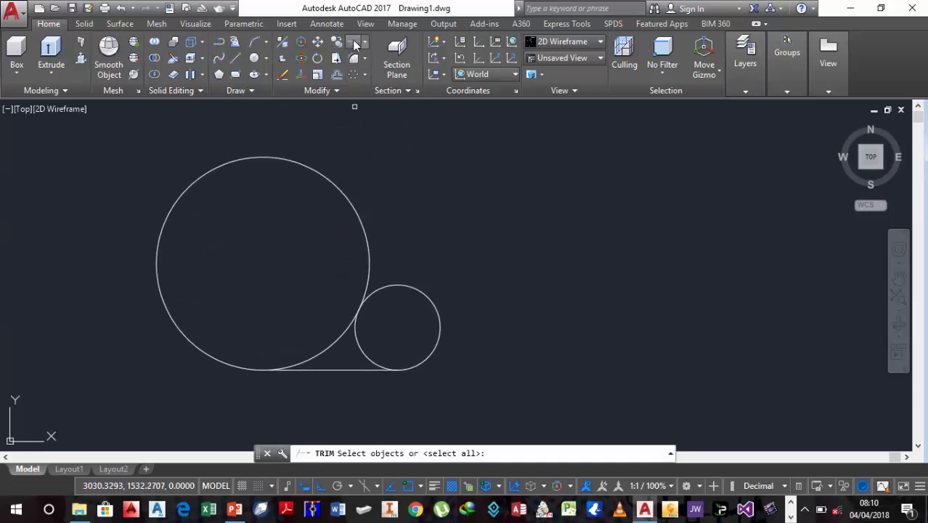
key("Return")
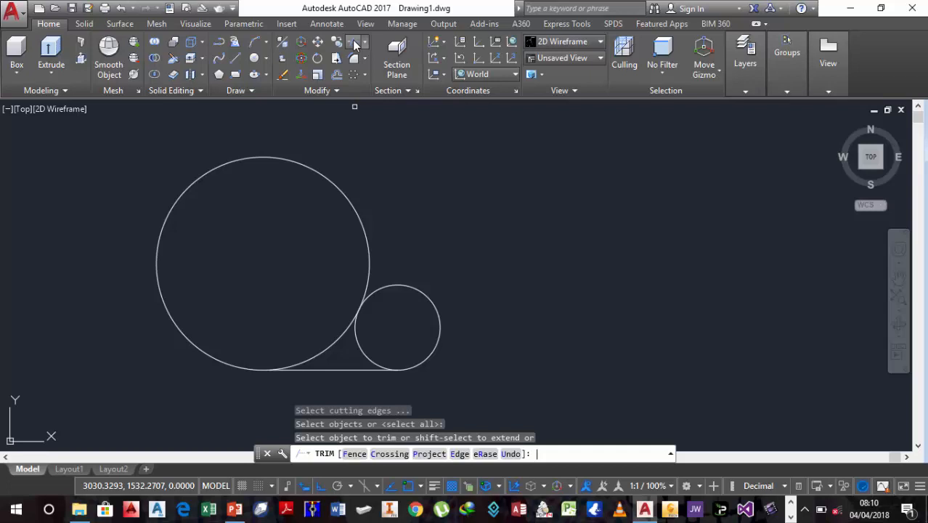
left_click(247, 155)
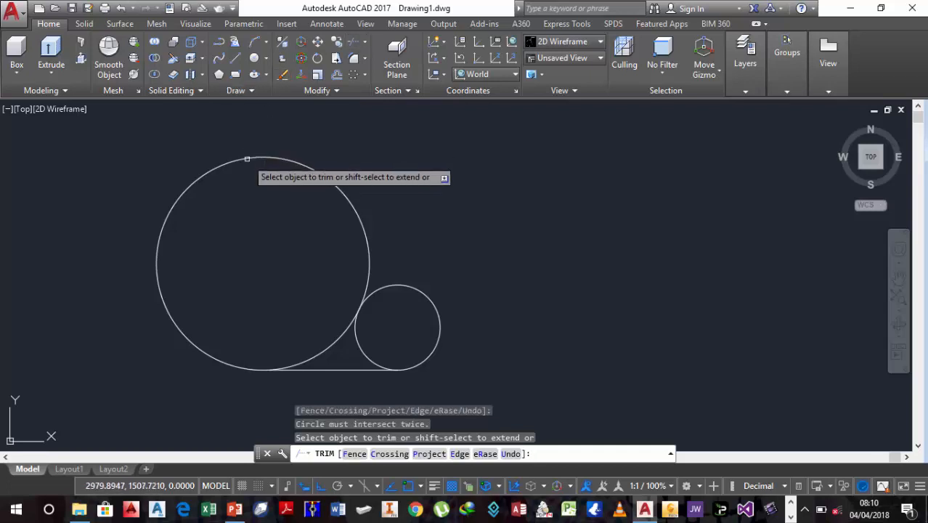
left_click(355, 43)
key("Return")
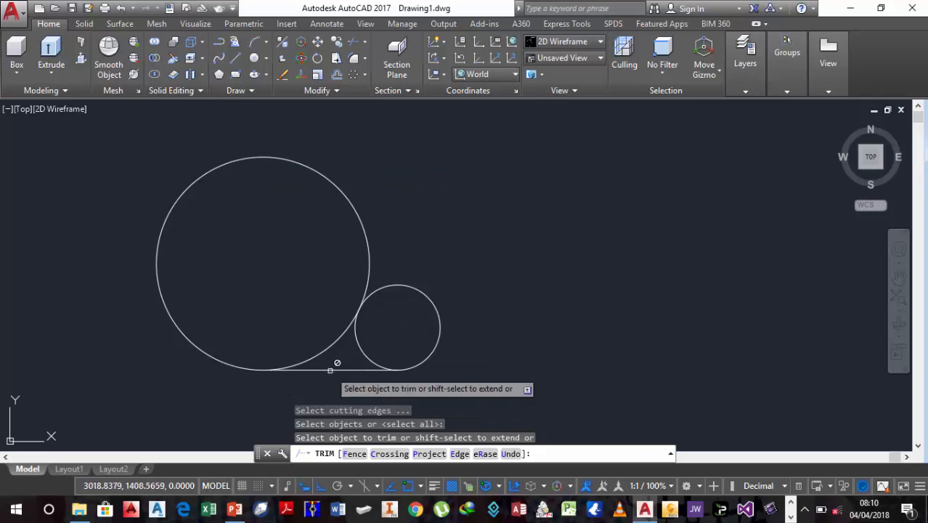
key("Escape")
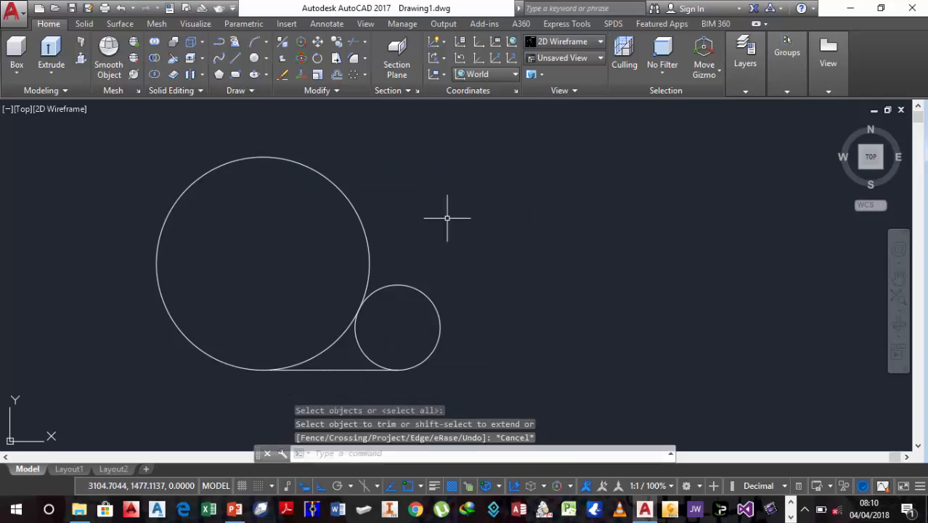
left_click(353, 41)
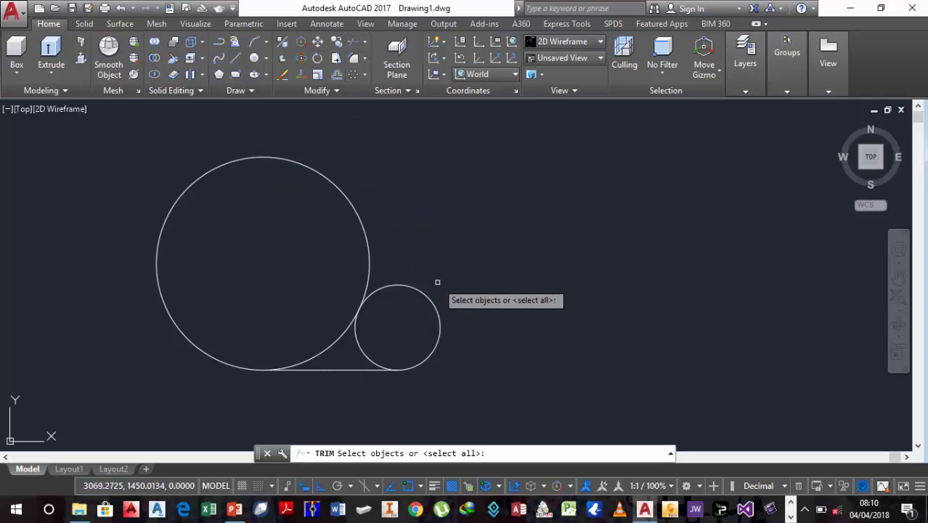
key("Return")
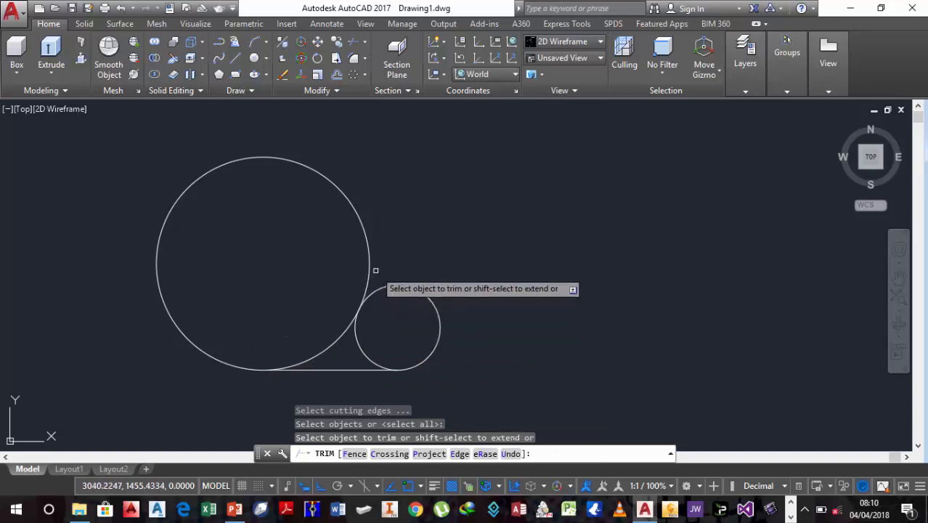
scroll(261, 370, "up", 5)
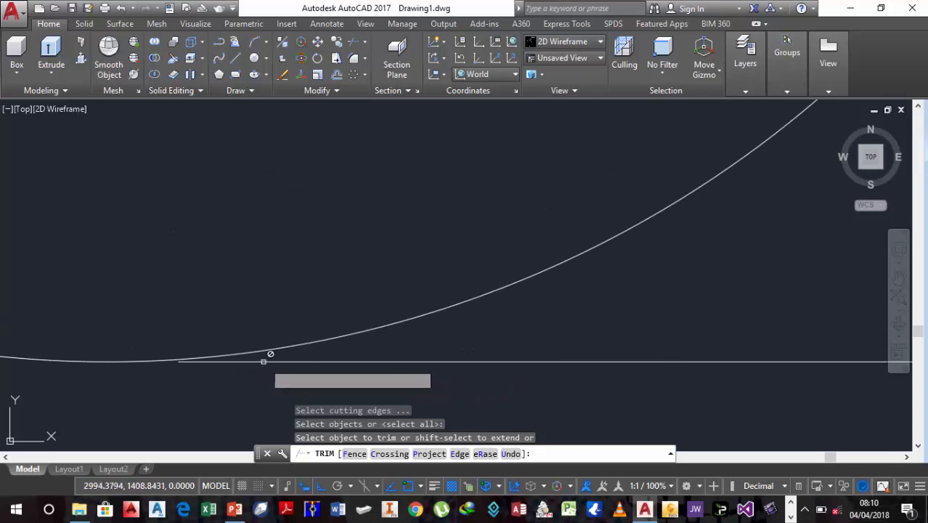
scroll(269, 363, "down", 5)
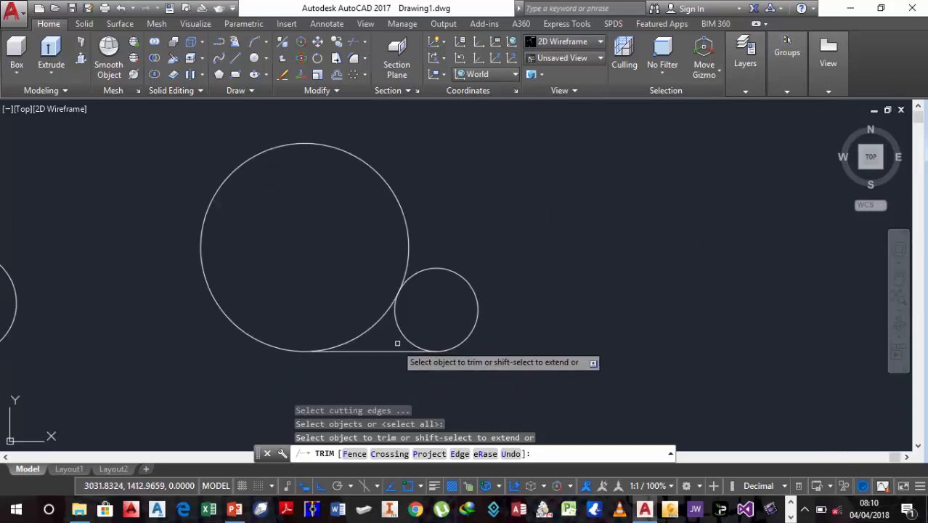
key("Escape")
Step: Stretch the left end of the horizontal line to the bottom quadrant of the radius 50 circle
scroll(348, 357, "up", 2)
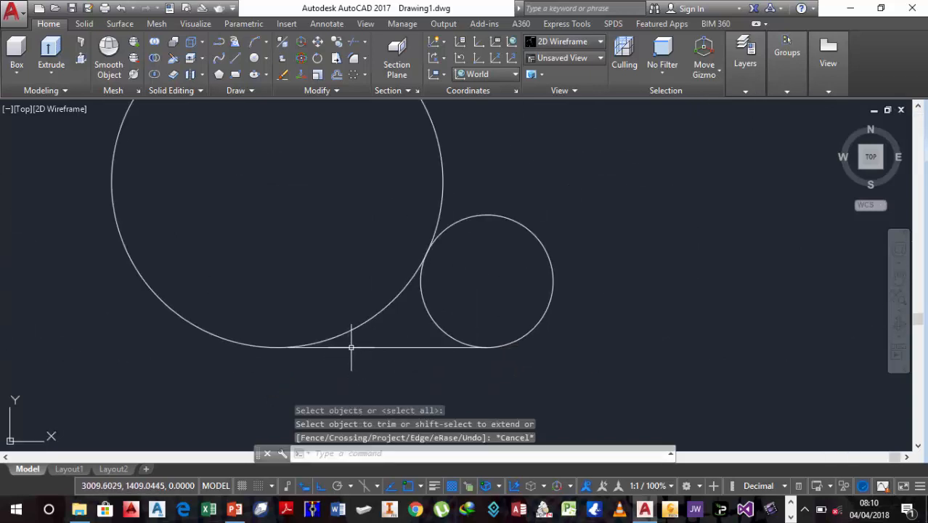
left_click(352, 347)
scroll(321, 348, "up", 4)
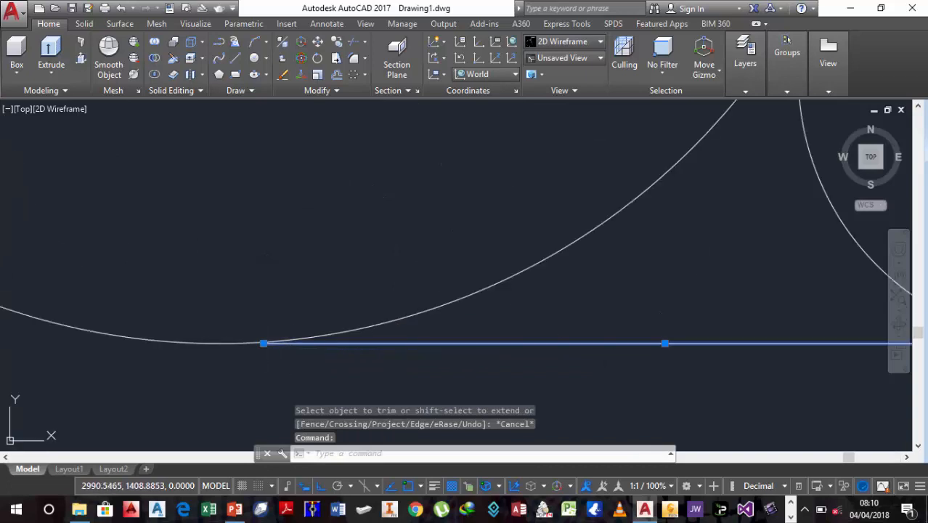
left_click(264, 343)
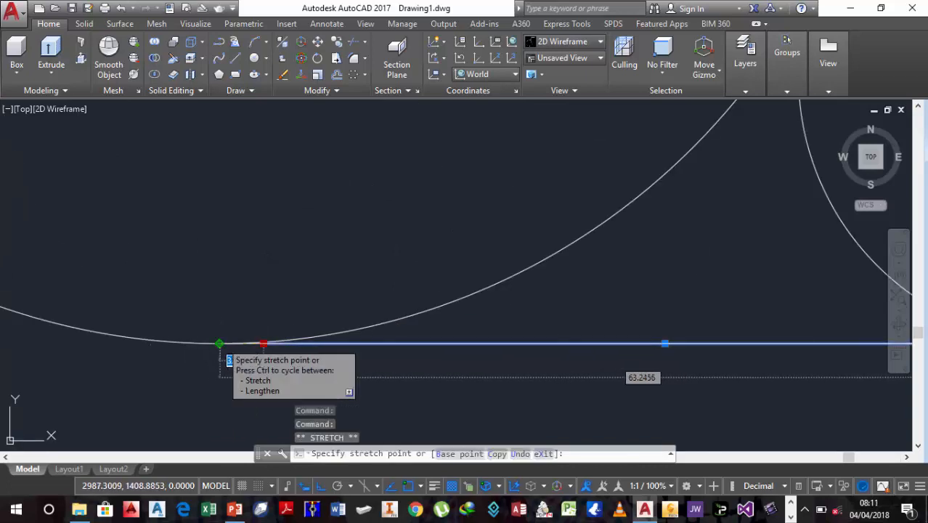
left_click(220, 343)
scroll(367, 333, "down", 6)
key("Escape")
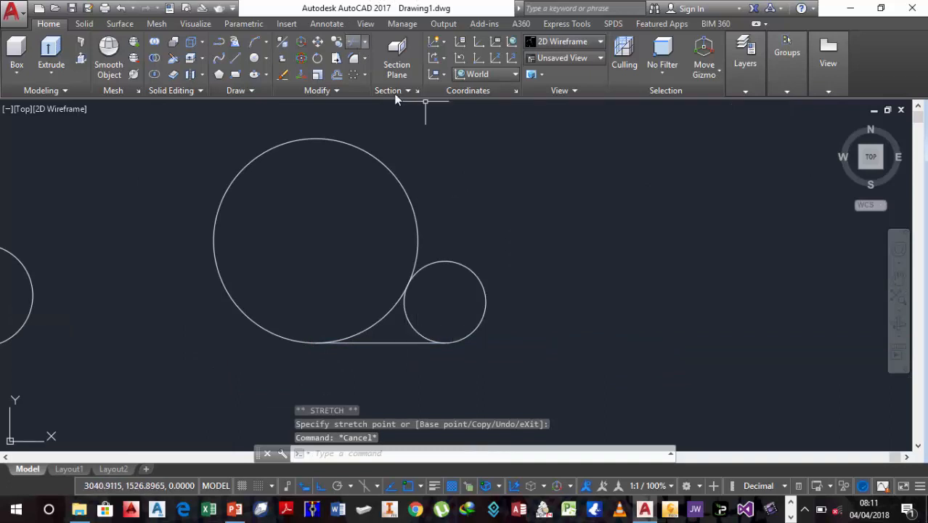
Step: Trim the radius 50 circle down to its lower-right arc and remove the radius 20 circle's inner-left portion to form the teardrop
type("tr")
key("Return")
key("Return")
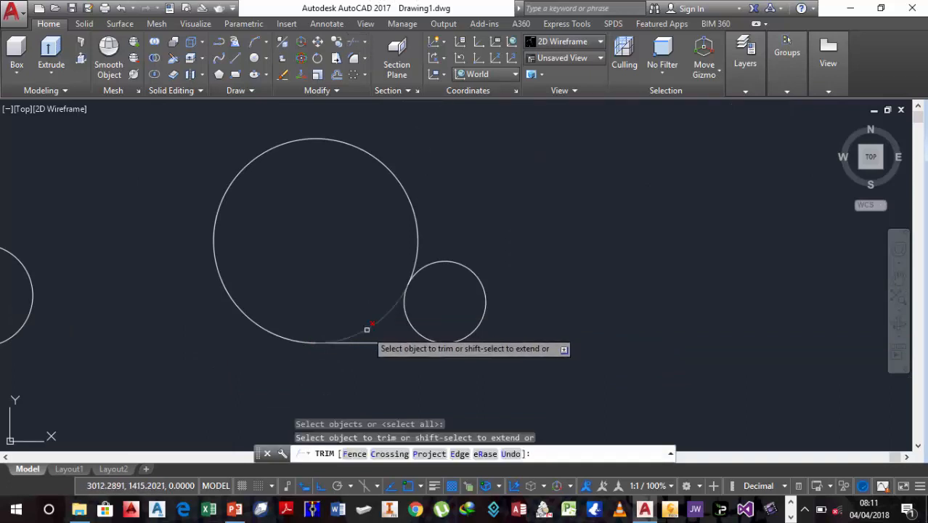
left_click(278, 337)
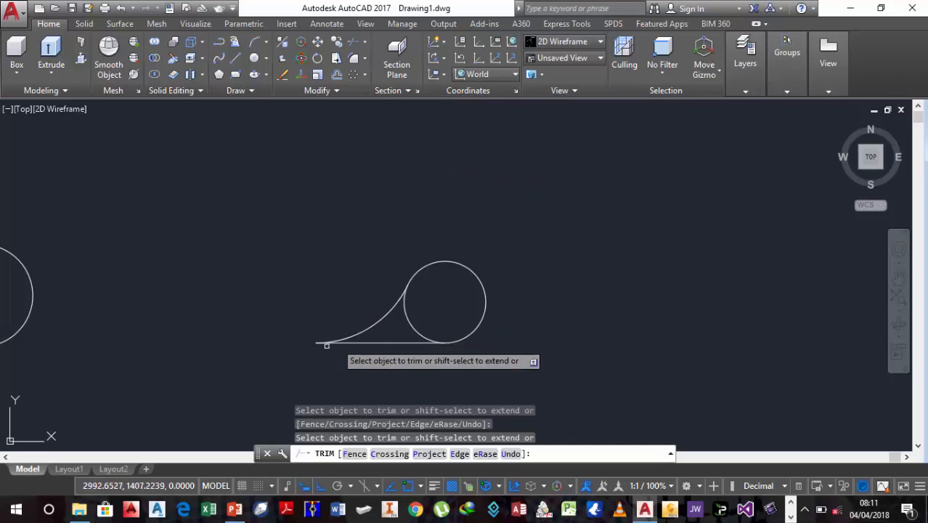
left_click(412, 323)
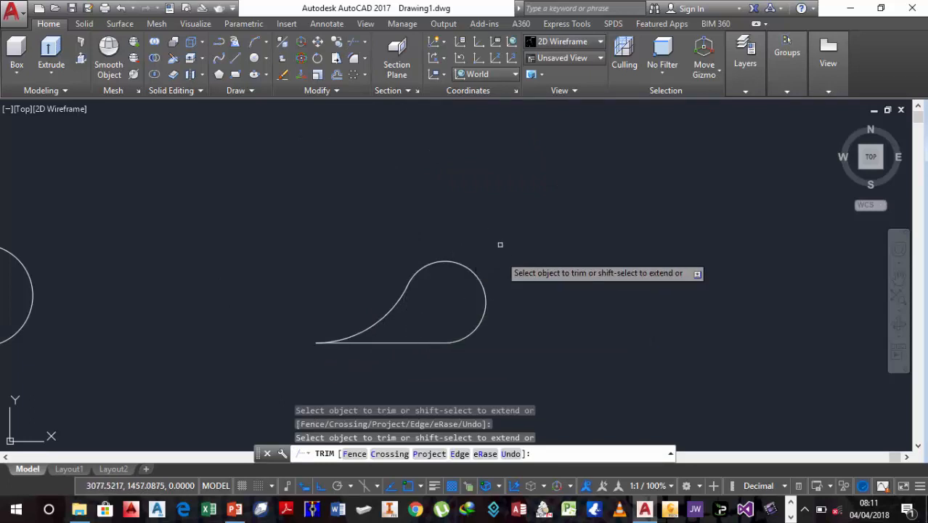
scroll(501, 302, "up", 2)
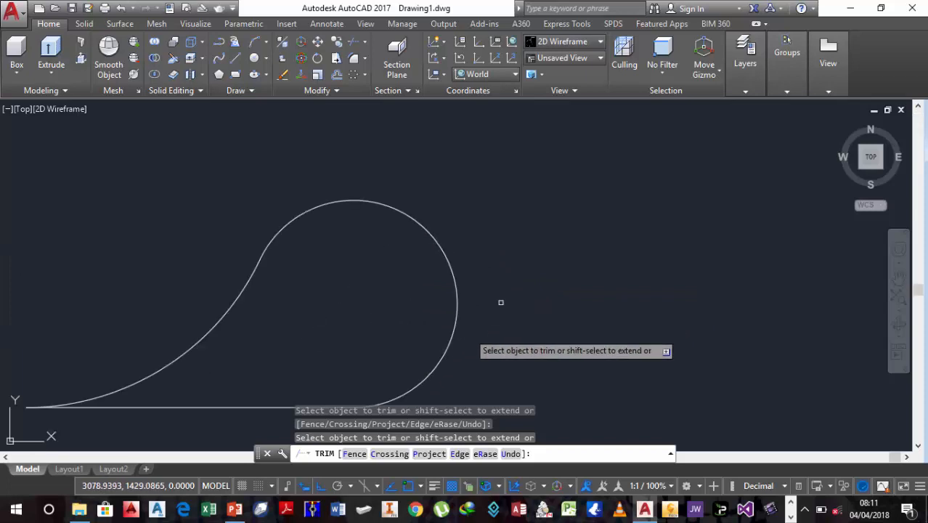
scroll(462, 335, "down", 1)
right_click(473, 342)
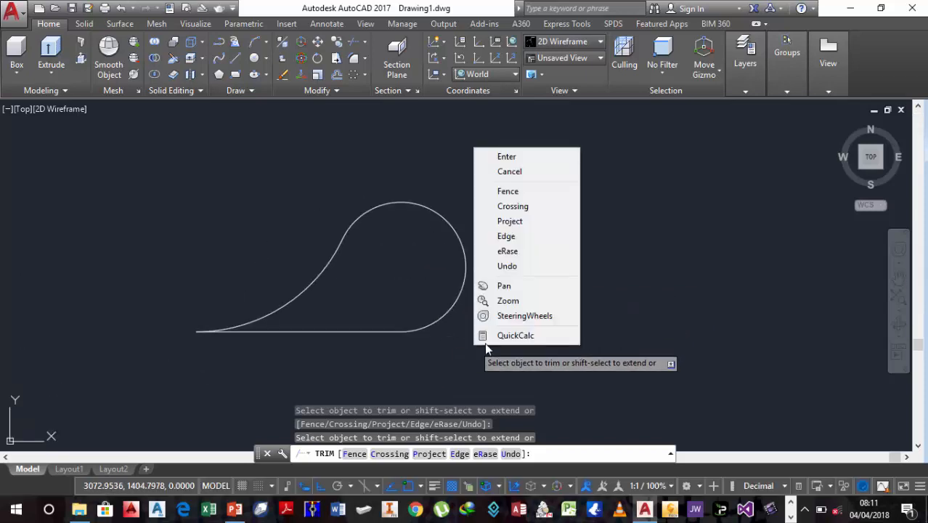
left_click(512, 156)
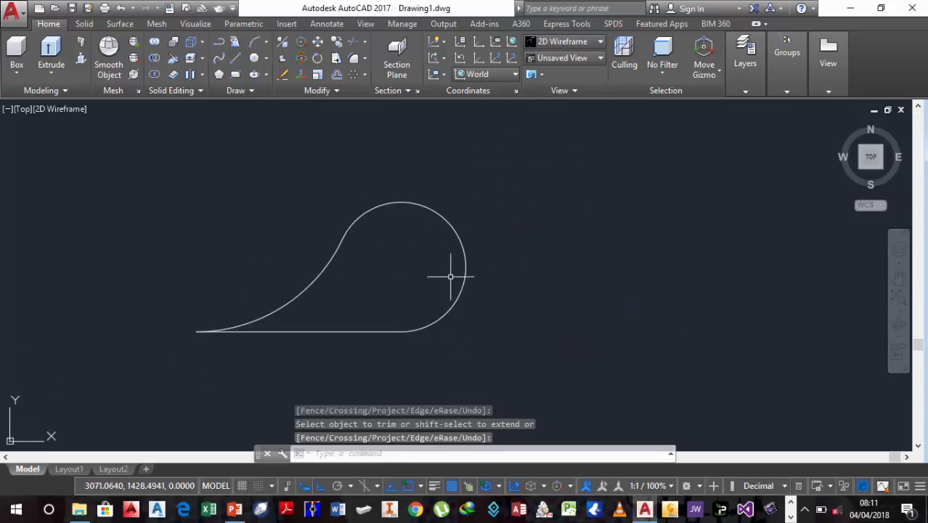
scroll(228, 331, "up", 2)
scroll(228, 331, "down", 2)
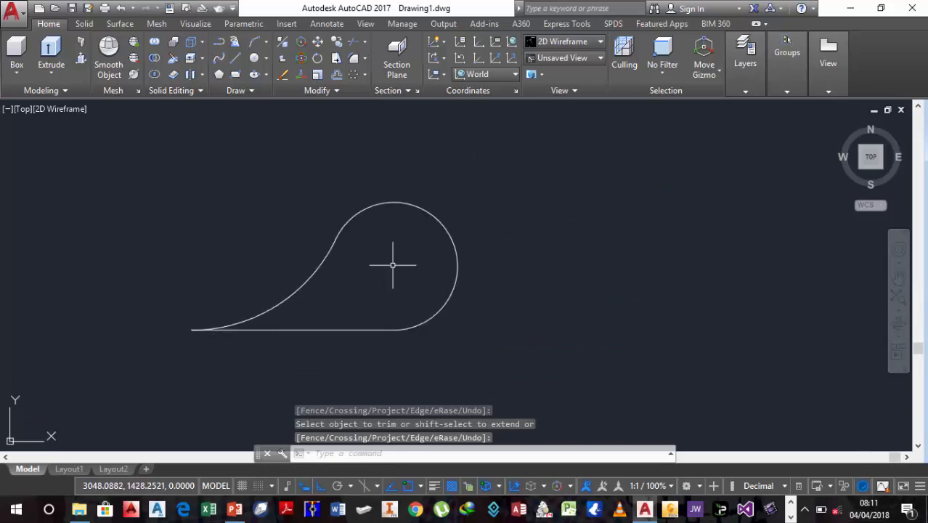
Step: Add radius dimensions to the teardrop's concave radius 50 arc and its rounded radius 20 arc
left_click(328, 24)
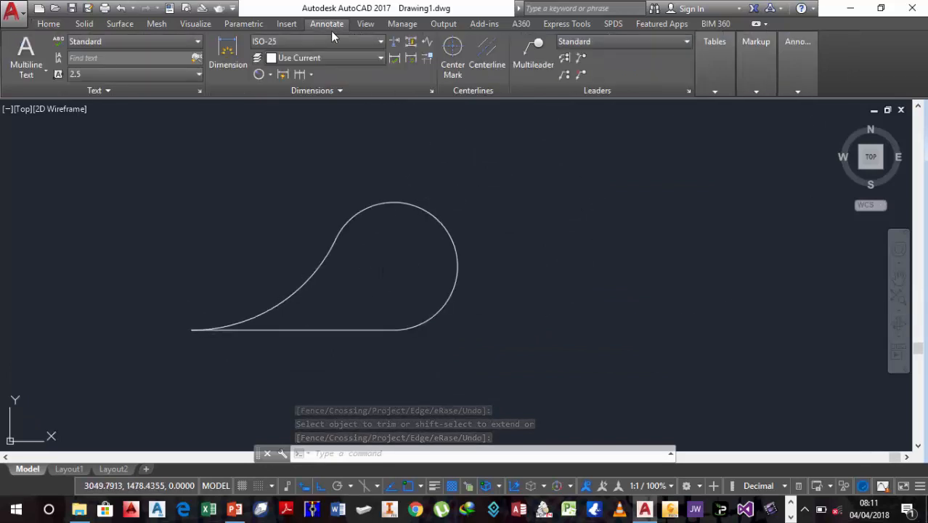
left_click(261, 74)
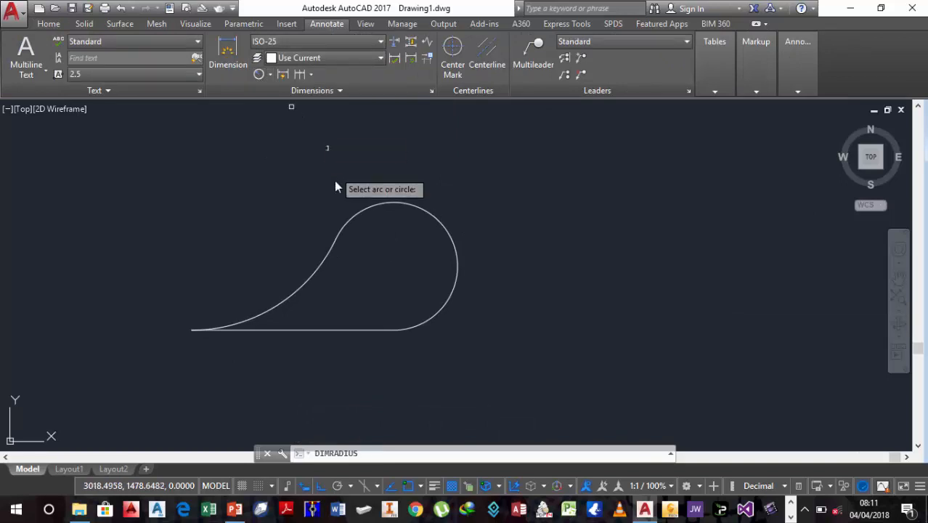
left_click(286, 296)
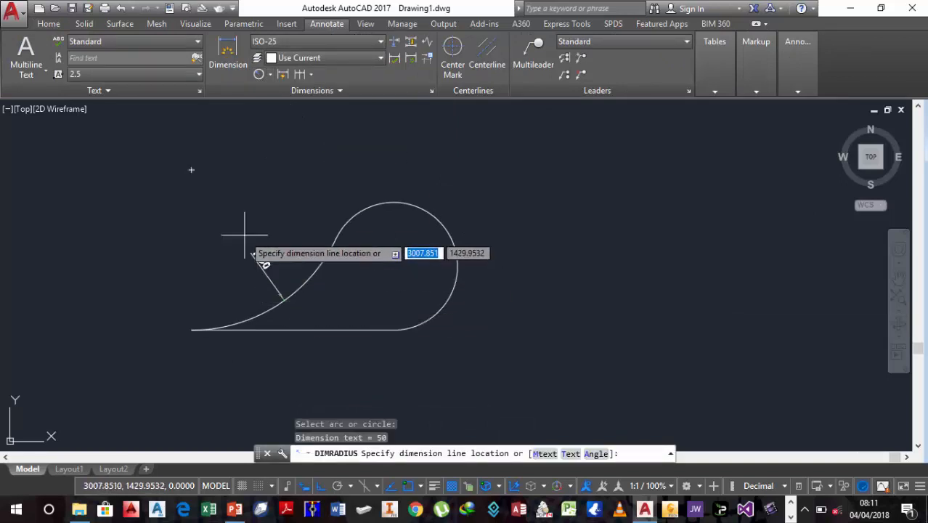
left_click(239, 233)
scroll(425, 235, "down", 2)
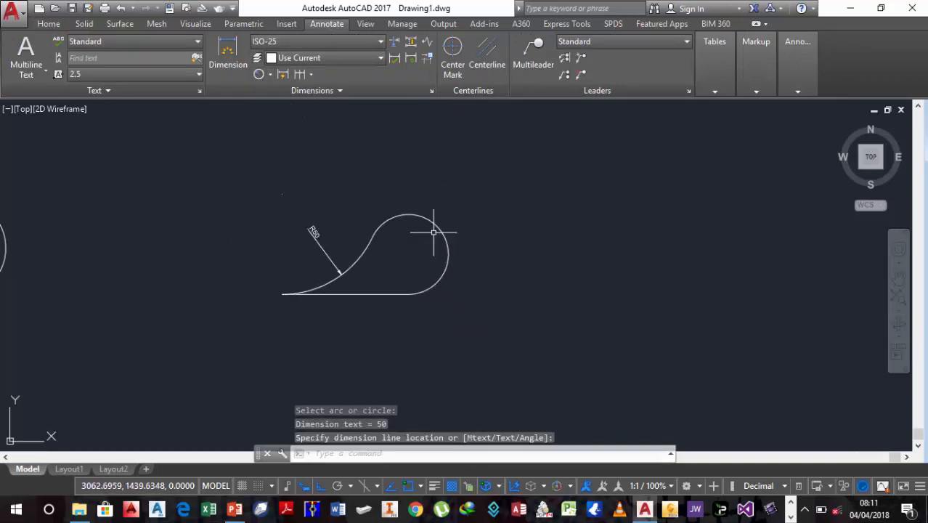
scroll(434, 232, "up", 4)
key("Return")
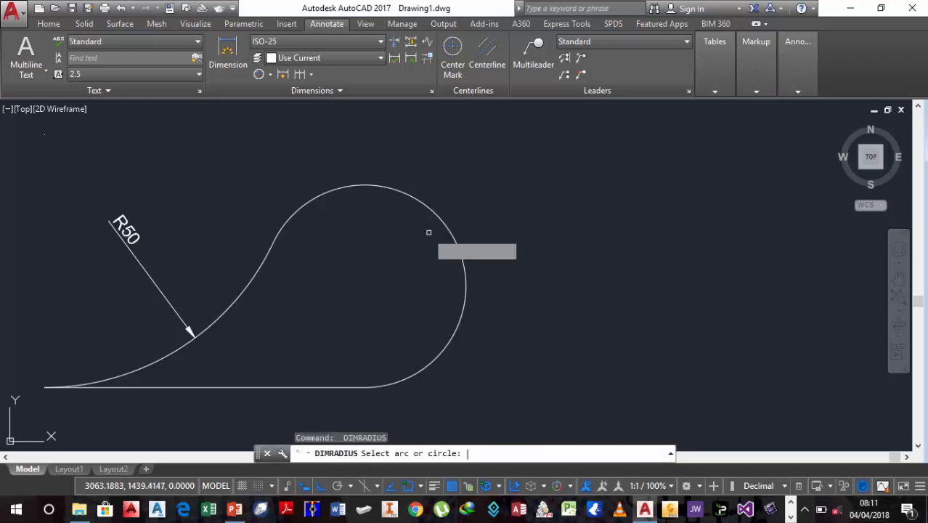
left_click(430, 216)
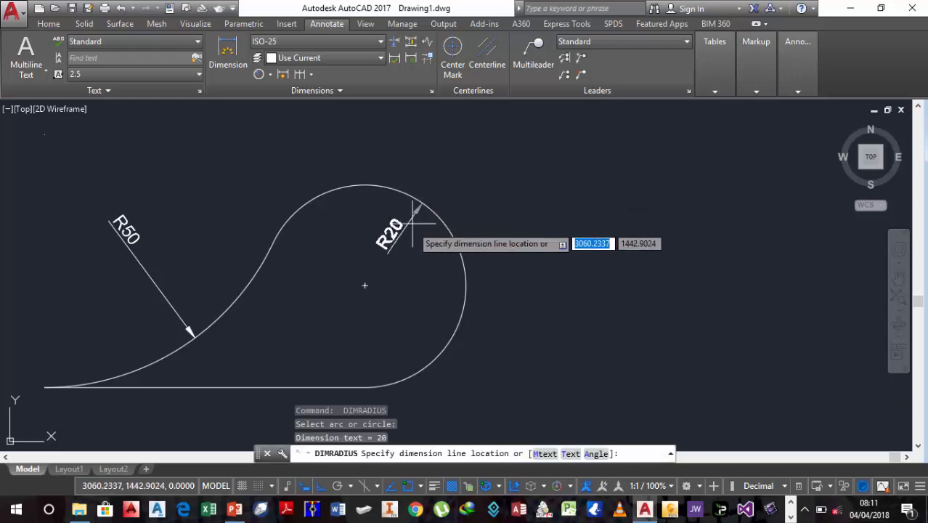
Step: Add a horizontal linear dimension between the endpoints of the teardrop's base line, placed below the line
left_click(269, 74)
left_click(280, 99)
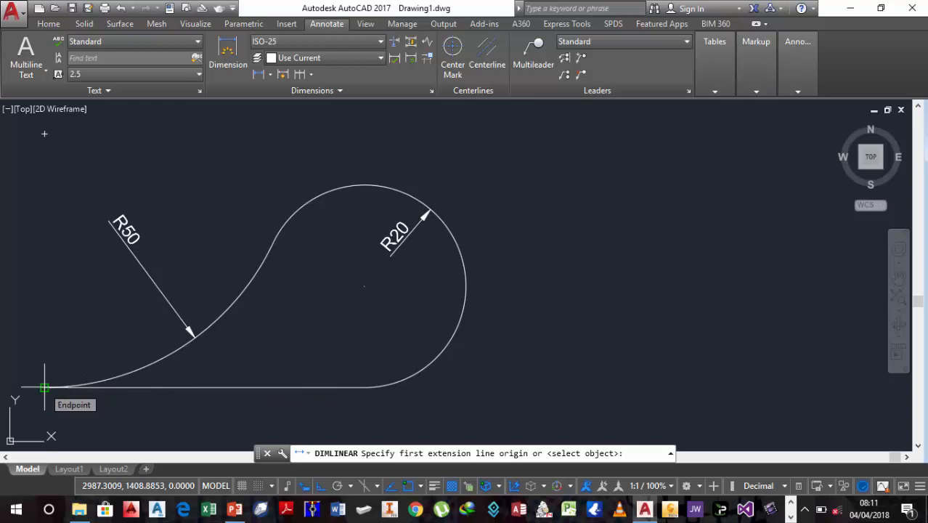
left_click(45, 388)
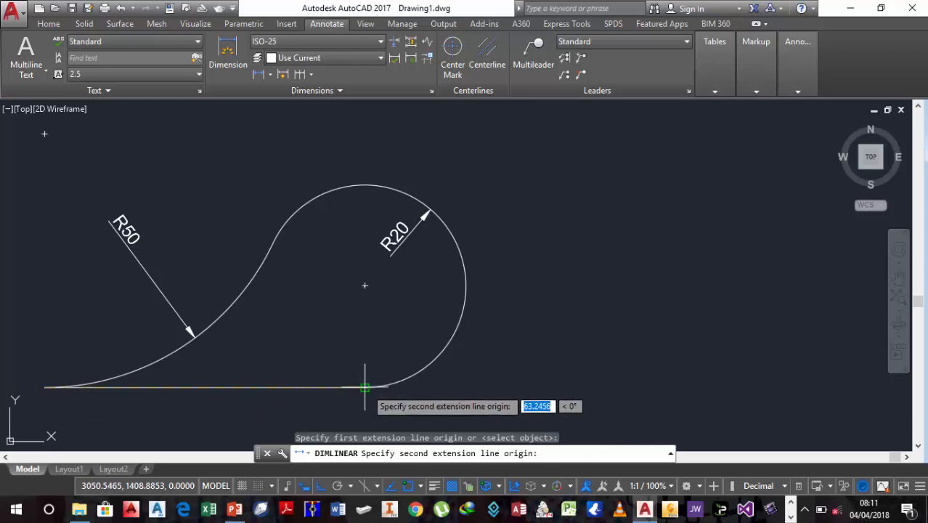
left_click(364, 386)
scroll(330, 358, "up", 4)
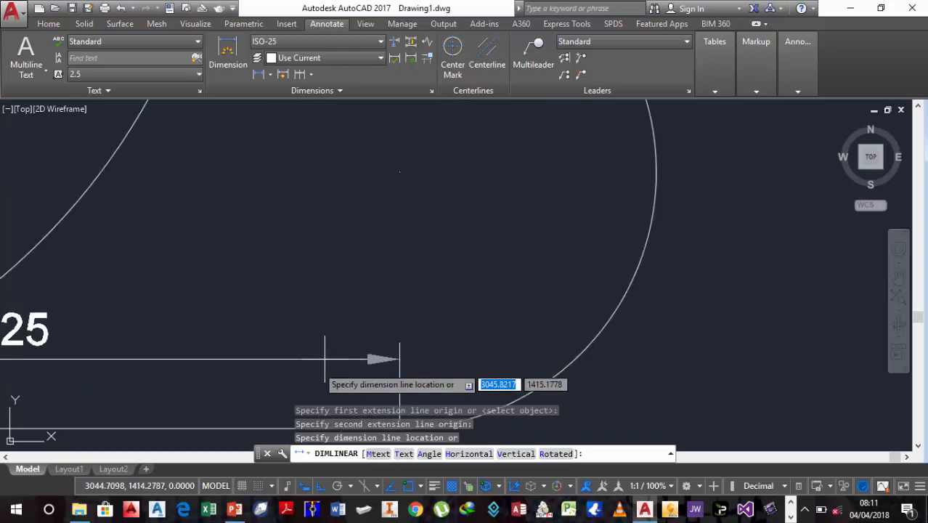
scroll(326, 360, "down", 4)
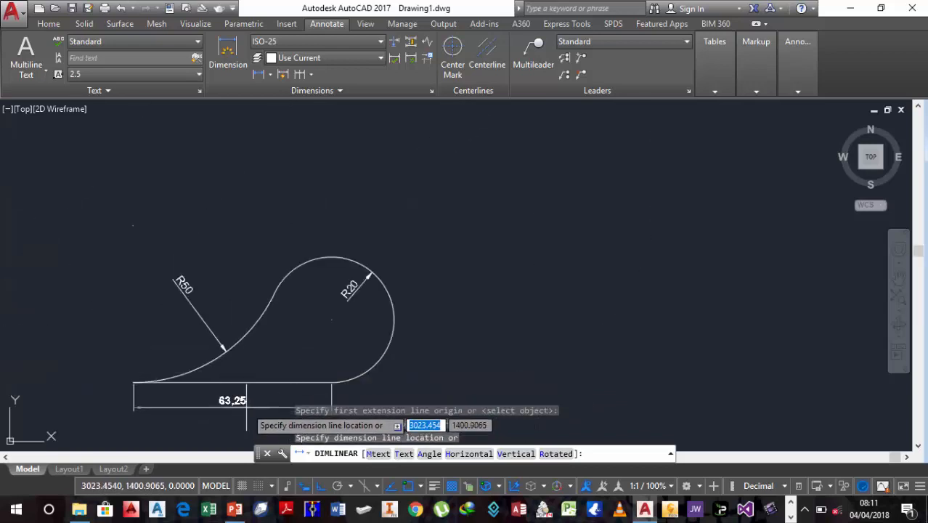
left_click(246, 407)
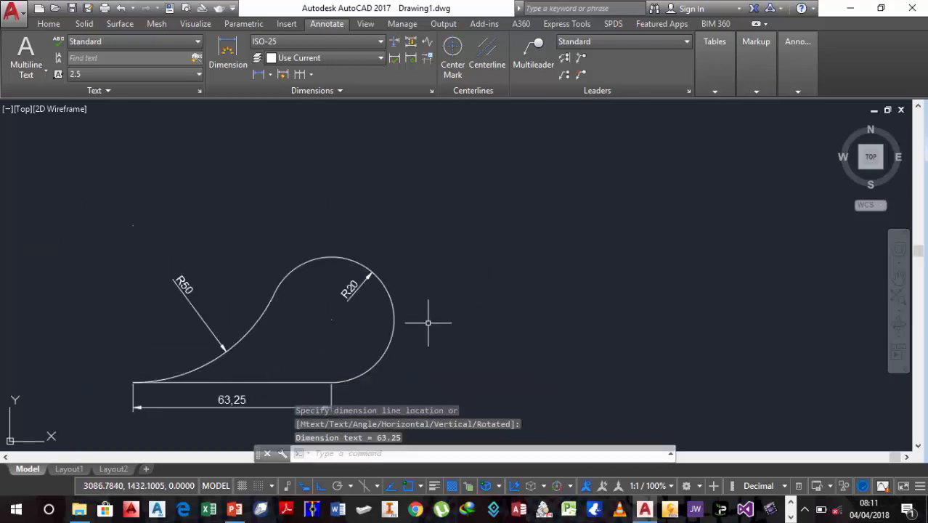
Step: Examine the three finished figures together and the dimensioned teardrop up close
scroll(272, 381, "up", 2)
middle_click(300, 330)
middle_click(301, 331)
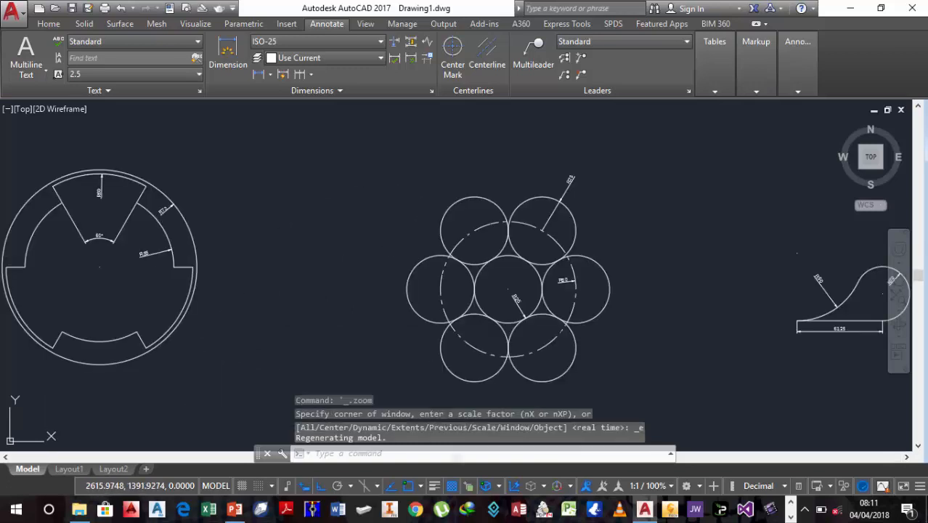
middle_click_drag(599, 306, 151, 311)
middle_click_drag(519, 322, 517, 322)
scroll(454, 315, "down", 5)
scroll(450, 327, "up", 9)
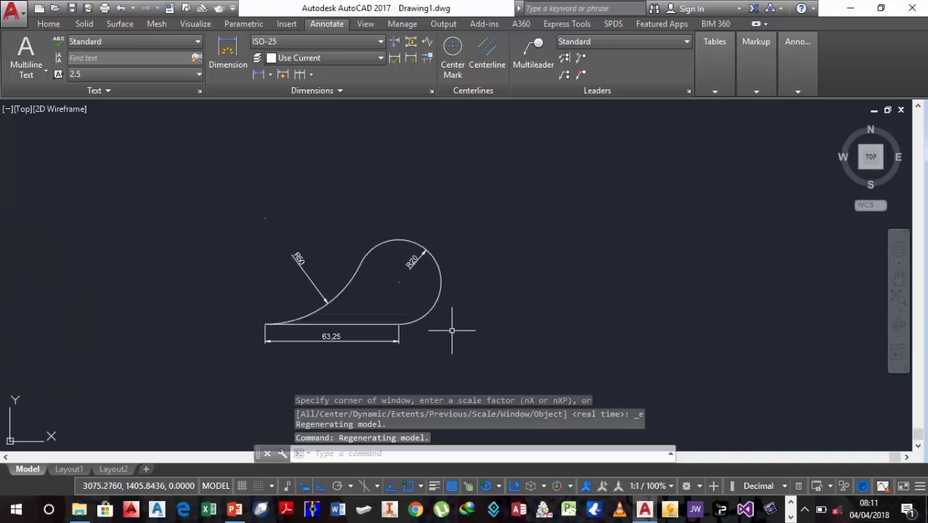
scroll(423, 331, "up", 2)
mouse_move(411, 326)
middle_mouse_down()
mouse_move(421, 349)
mouse_move(439, 344)
middle_mouse_up()
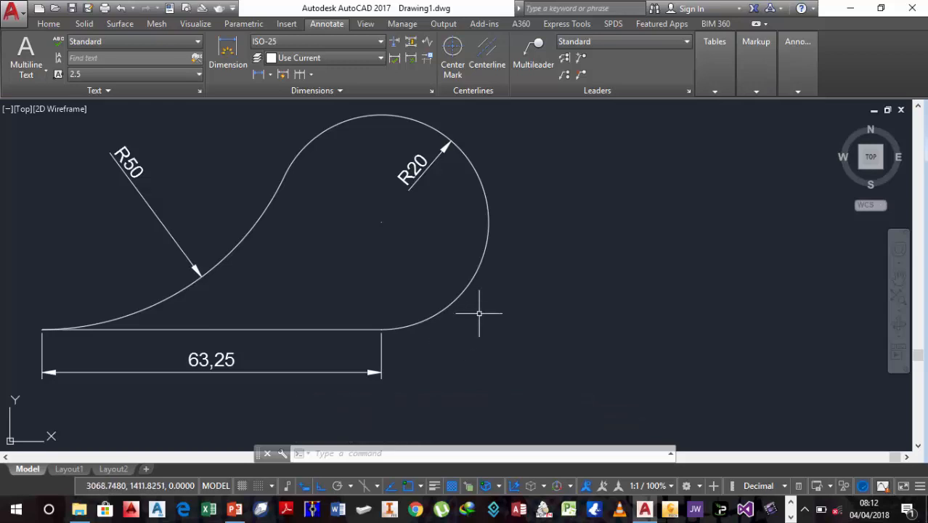
scroll(482, 317, "down", 4)
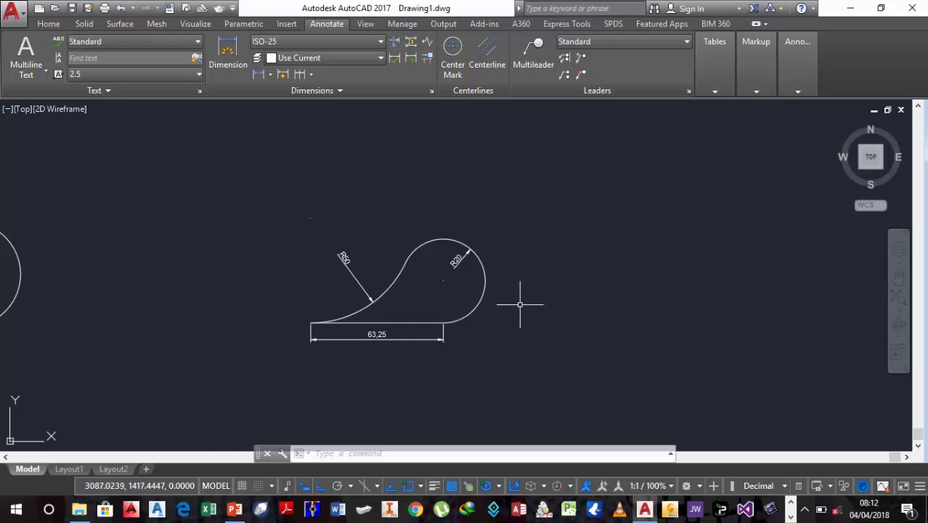
Step: Draw a circle of radius 25 in the empty area to the right of the teardrop
mouse_move(520, 304)
middle_mouse_down()
mouse_move(264, 302)
mouse_move(399, 289)
middle_mouse_up()
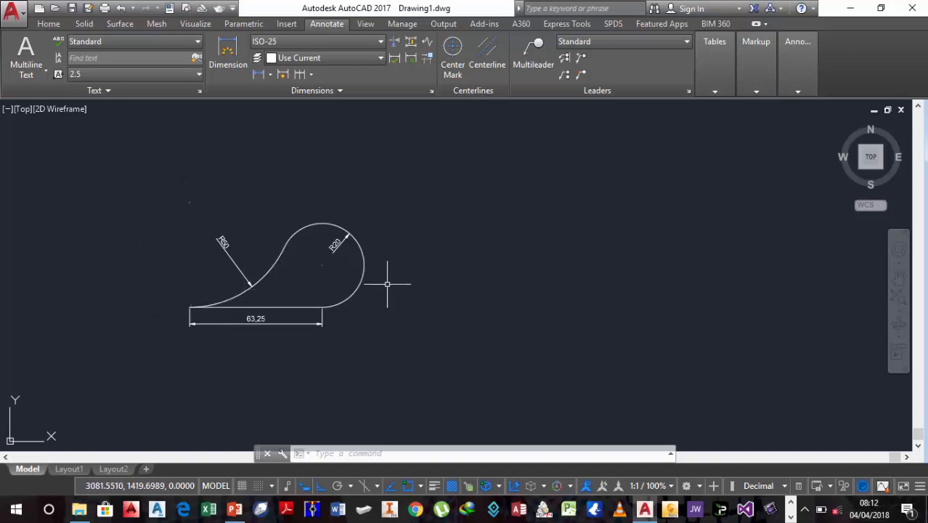
scroll(387, 284, "up", 2)
middle_click_drag(382, 277, 223, 304)
middle_click_drag(330, 283, 174, 291)
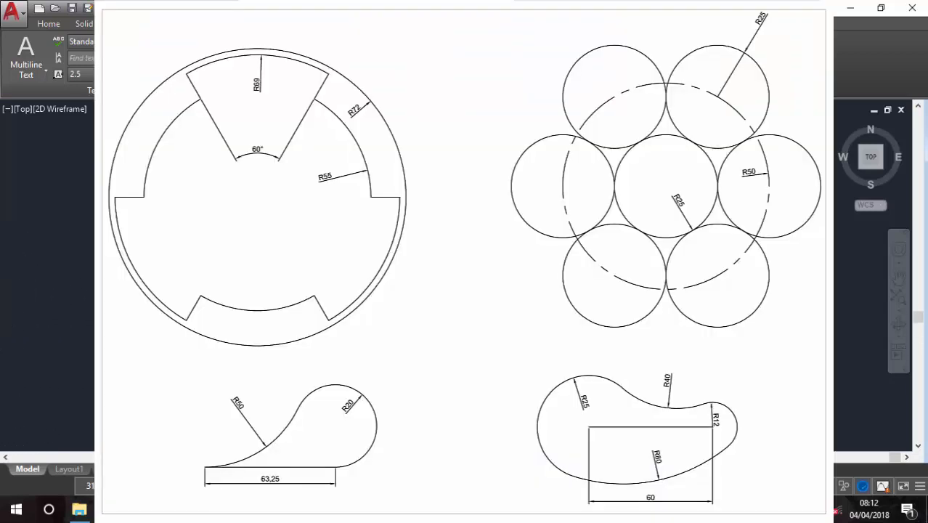
left_click(48, 24)
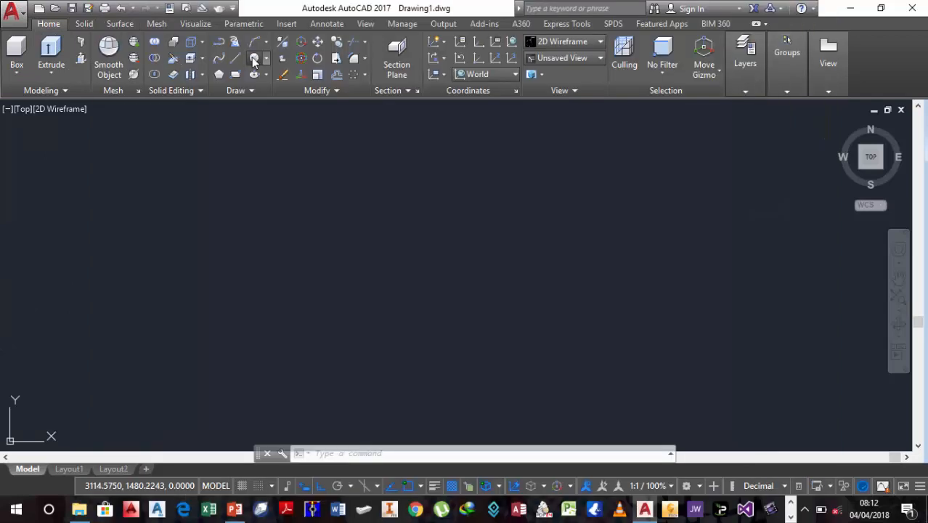
left_click(254, 58)
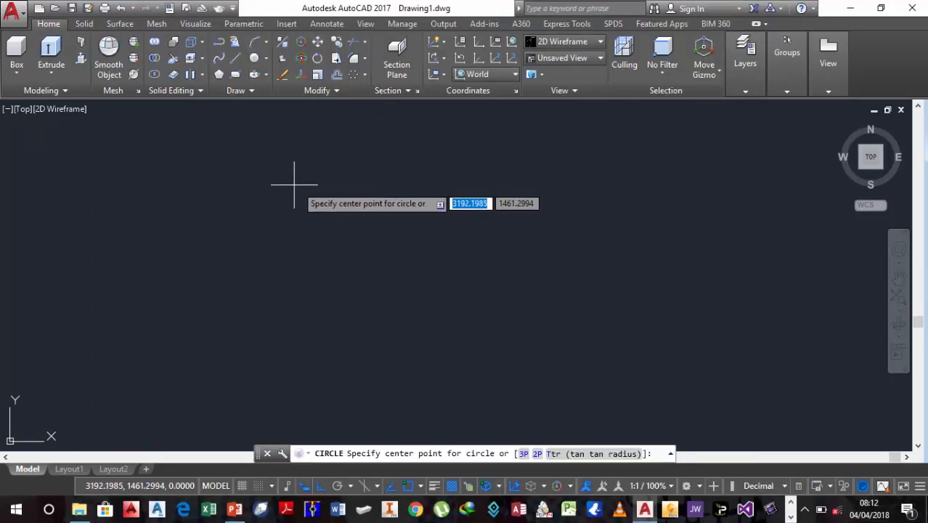
left_click(233, 294)
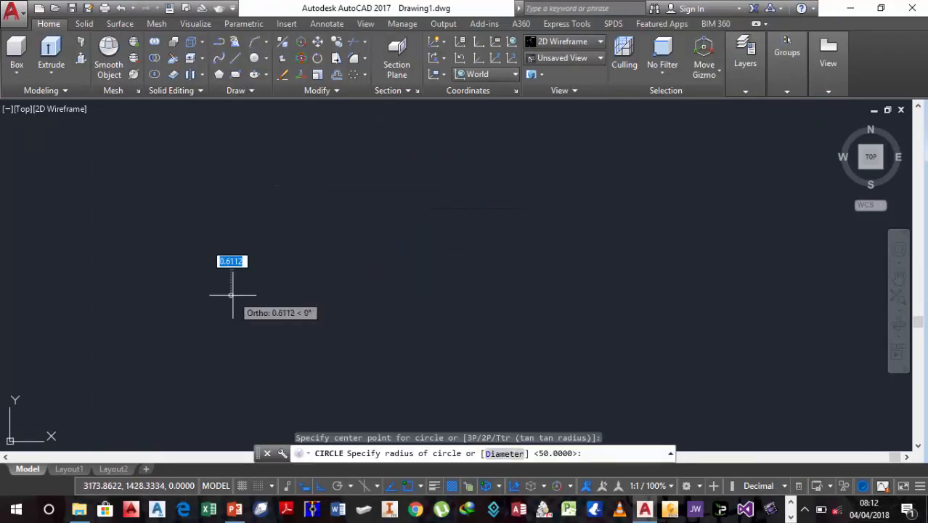
type("25")
key("Return")
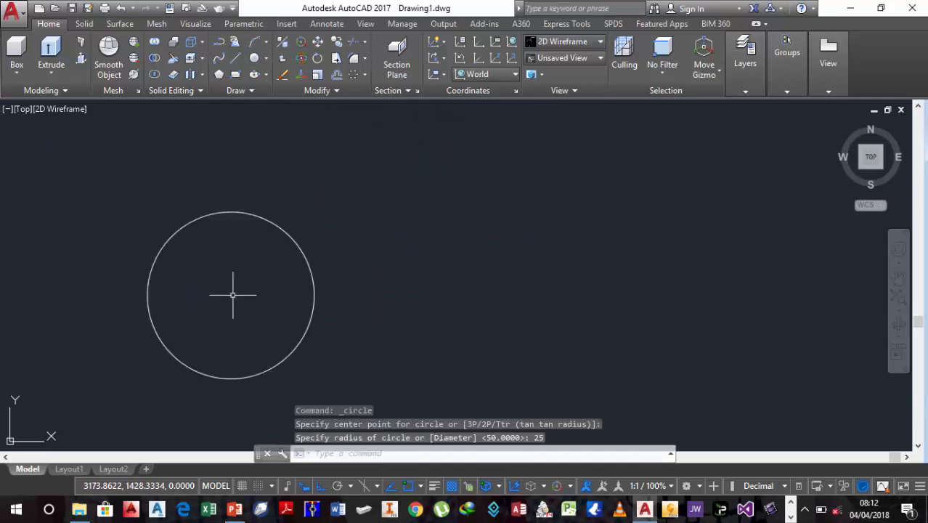
Step: Draw a horizontal line 60 long running right from the centre of the radius 25 circle
scroll(223, 294, "up", 2)
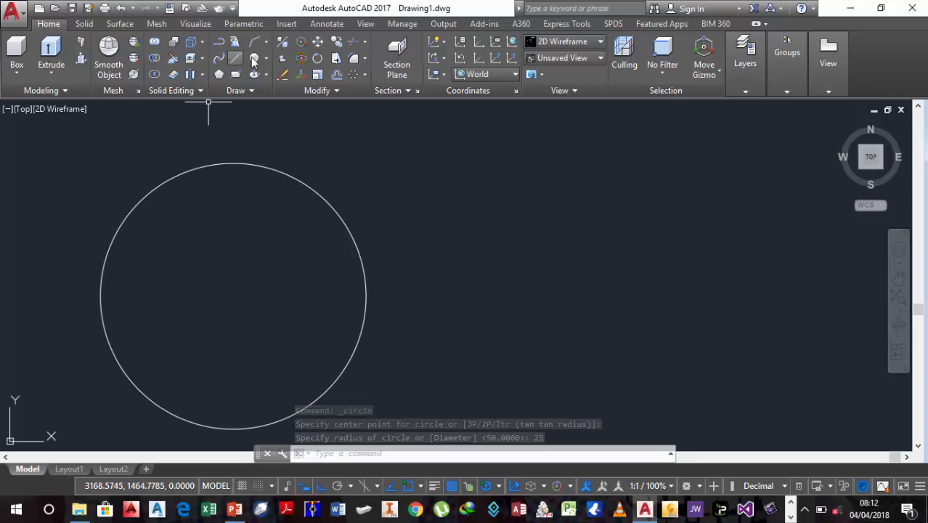
left_click(236, 58)
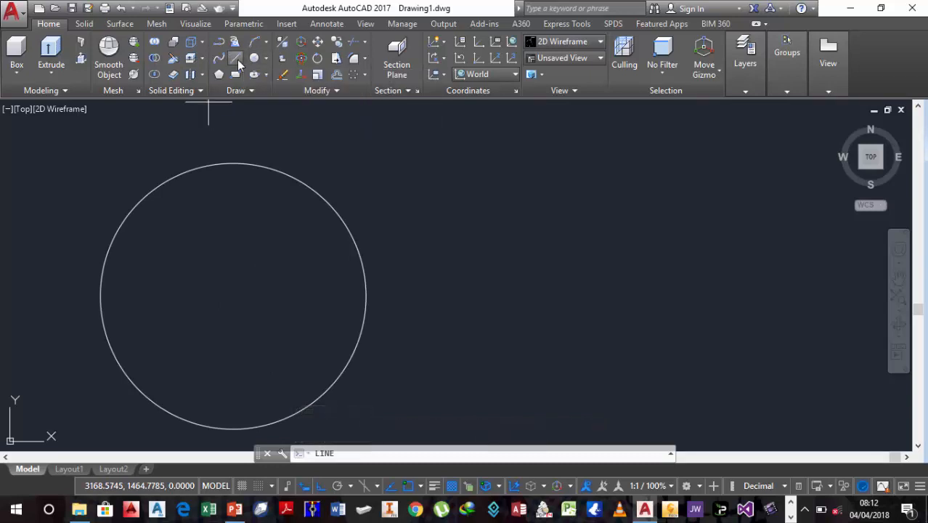
left_click(233, 295)
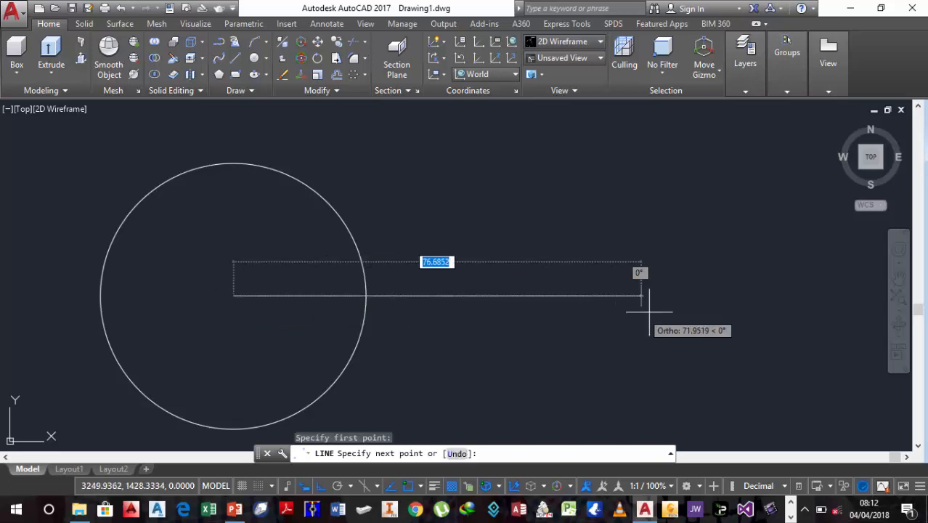
type("60")
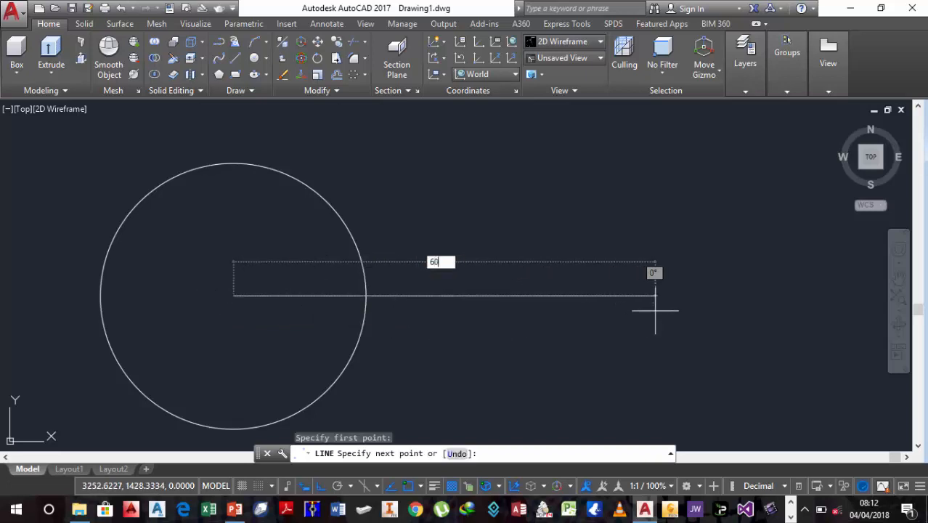
key("Return")
key("Return")
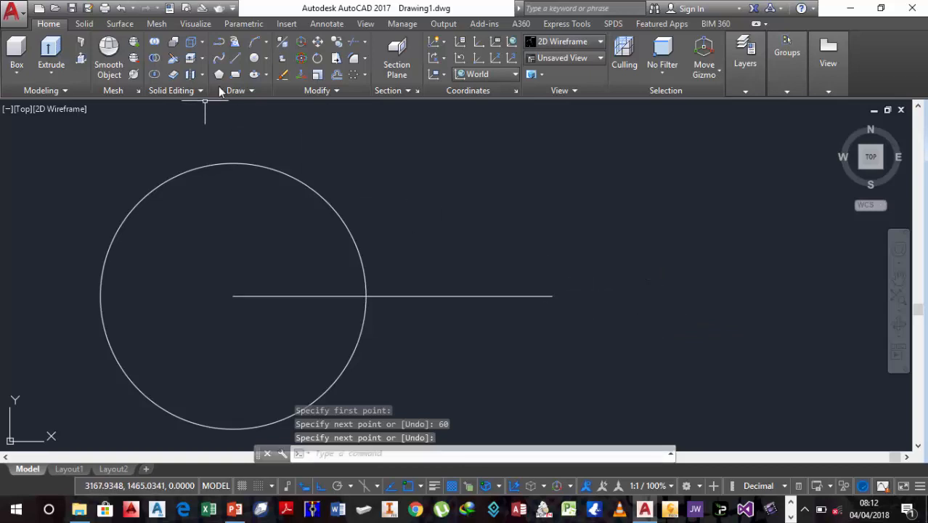
Step: Draw a circle of radius 12 centred on the right end of the 60 long line
left_click(254, 58)
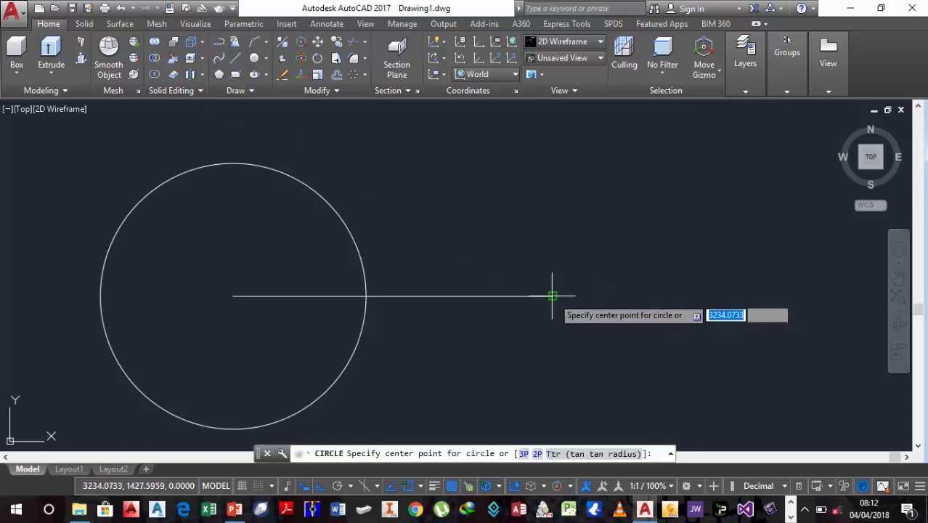
left_click(552, 296)
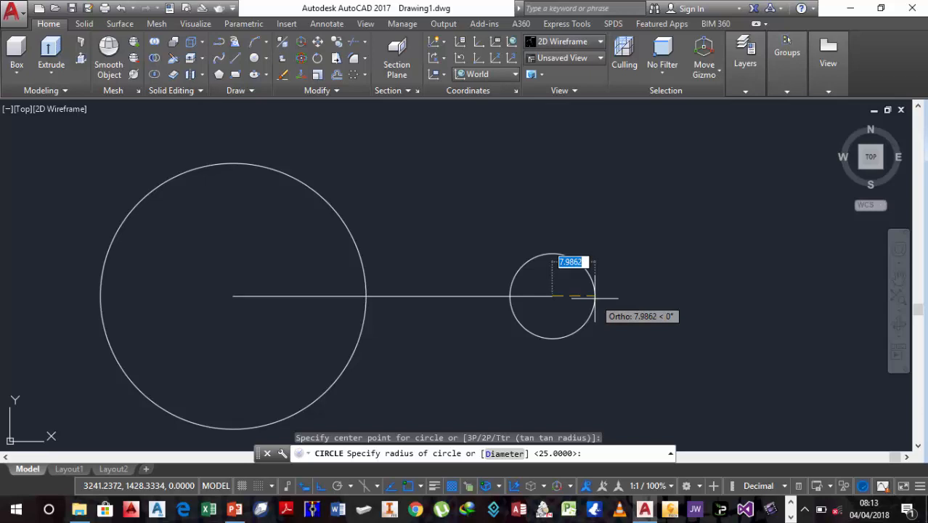
type("12")
key("Return")
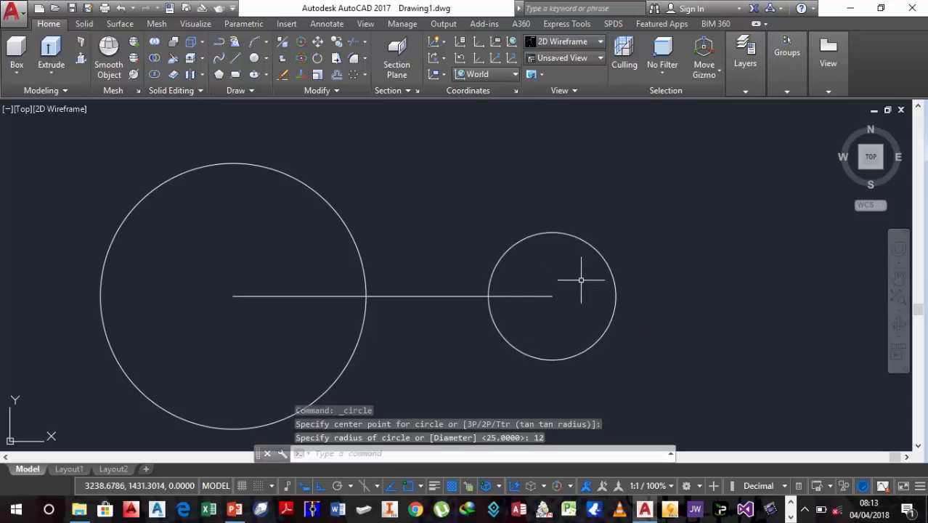
Step: Draw a circle of radius 40 with tan tan radius, tangent to the upper sides of the radius 25 and radius 12 circles
scroll(459, 290, "down", 2)
middle_click_drag(458, 270, 406, 321)
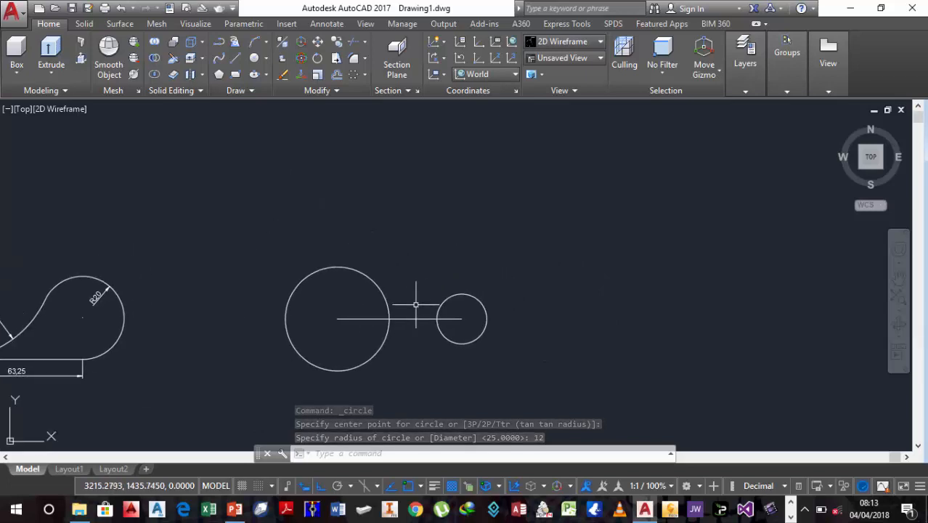
scroll(392, 321, "up", 2)
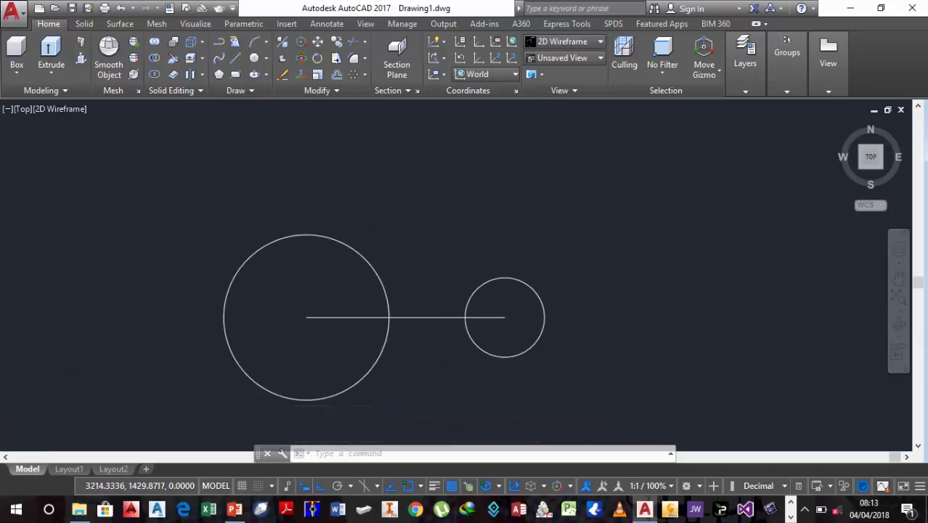
scroll(439, 312, "up", 2)
middle_click_drag(432, 315, 370, 326)
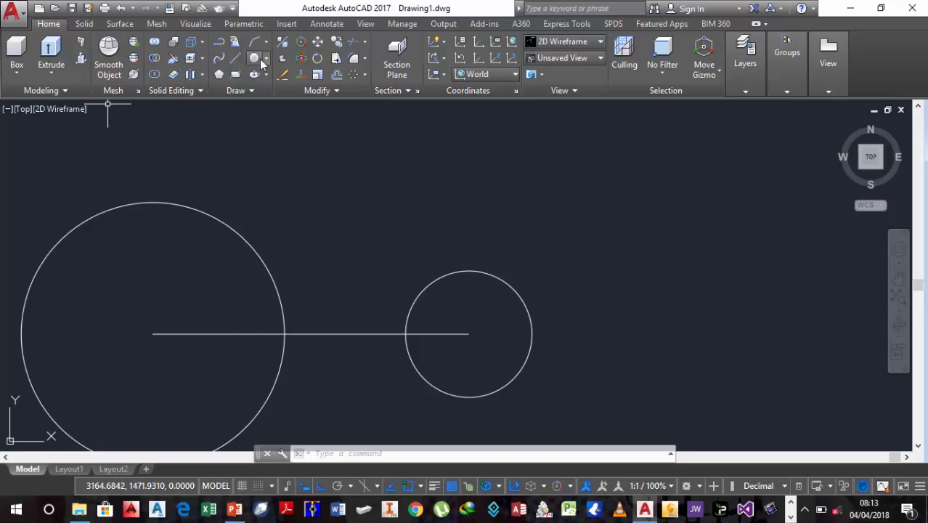
left_click(255, 60)
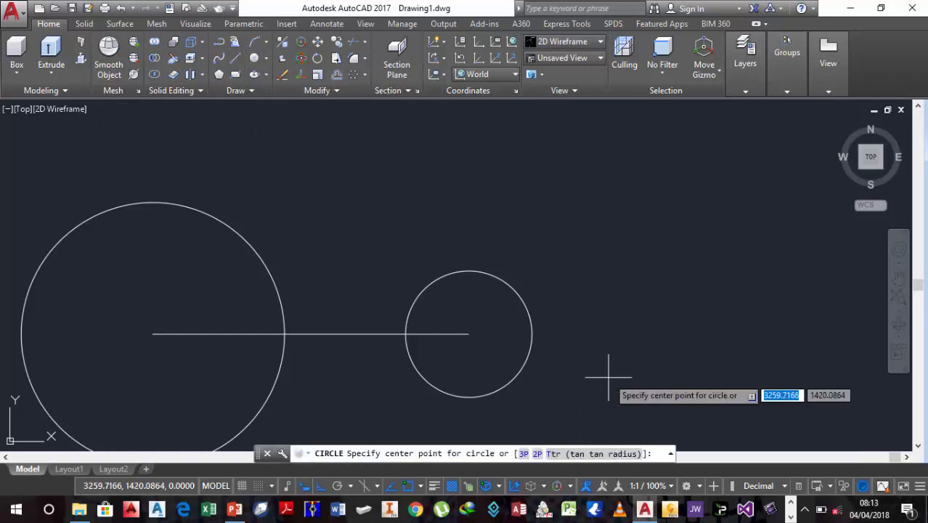
type("t")
key("Return")
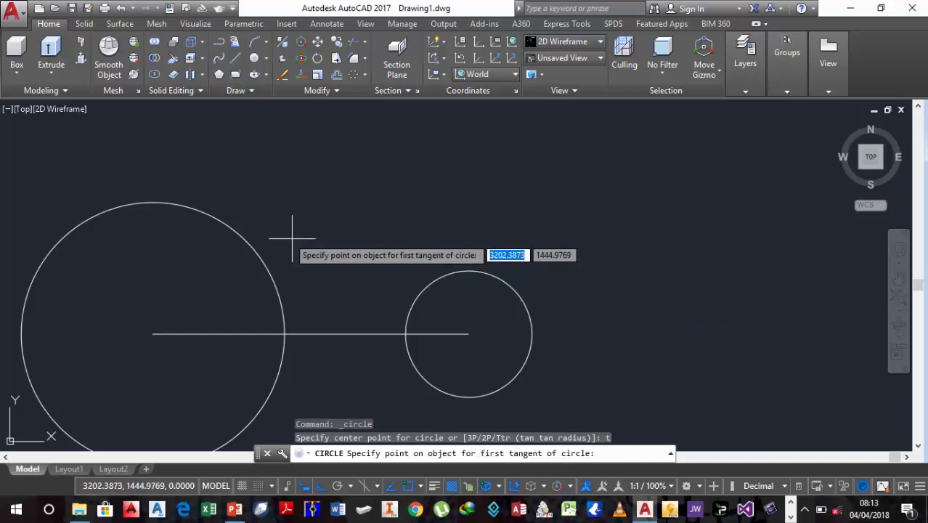
left_click(240, 225)
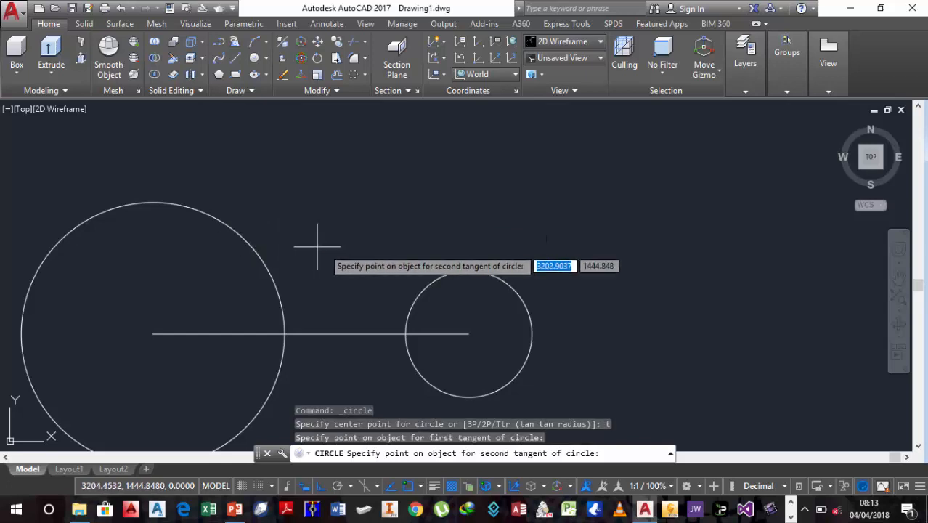
left_click(437, 274)
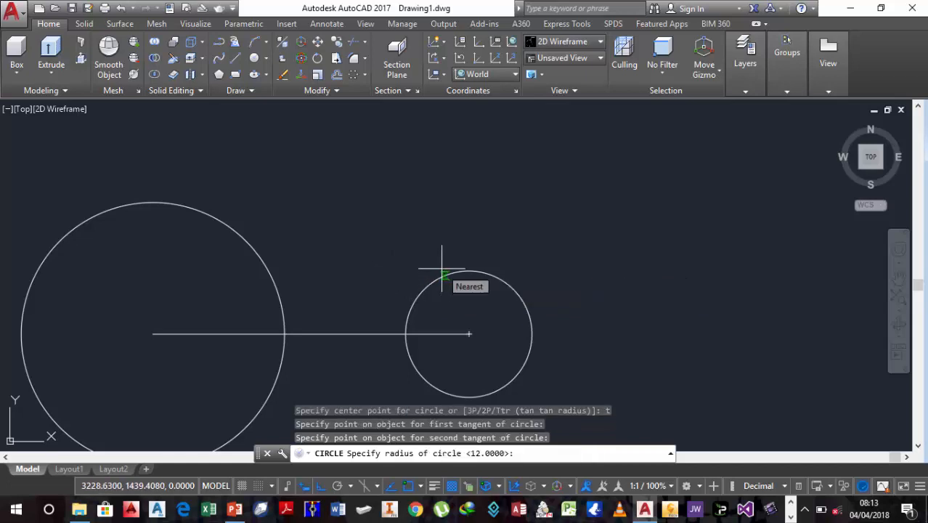
type("40")
key("Return")
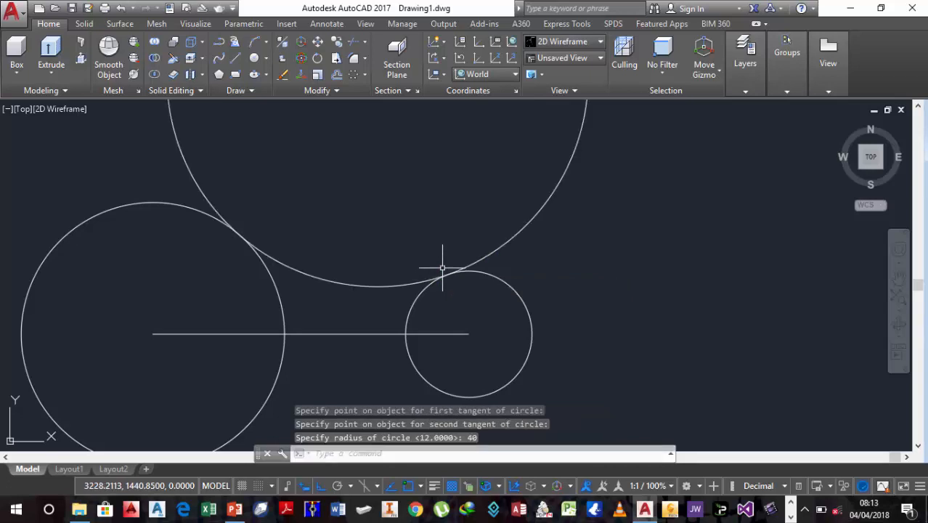
Step: Trim away the upper part of the radius 40 circle, keeping only the concave arc between its two tangent points
scroll(425, 268, "down", 5)
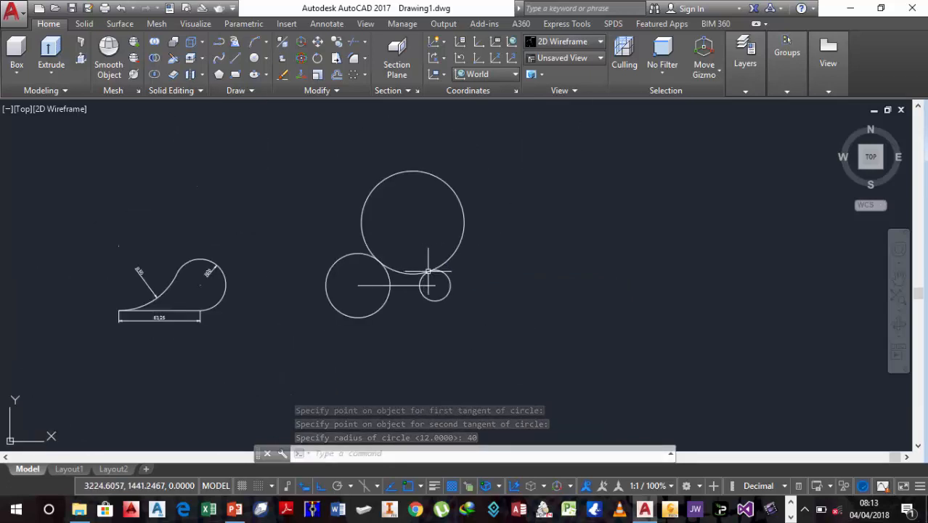
scroll(436, 283, "up", 2)
middle_click_drag(441, 315, 333, 335)
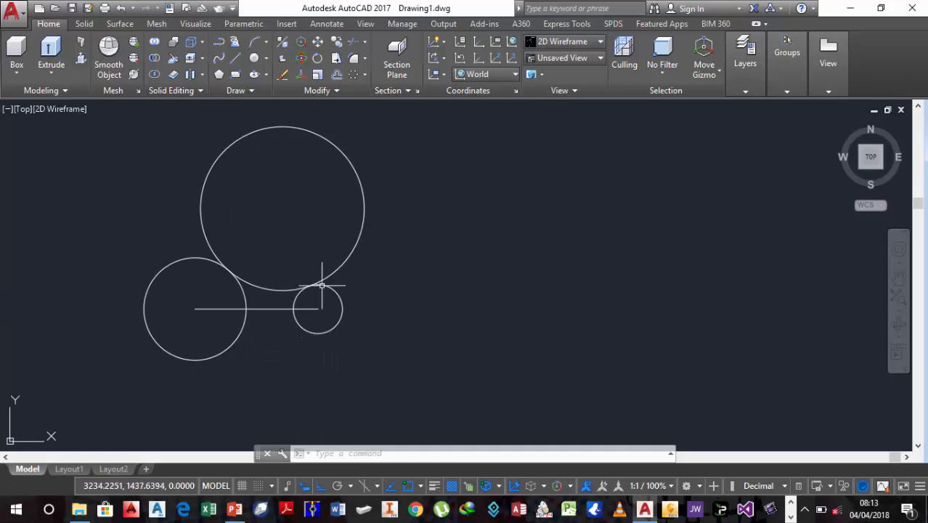
left_click(354, 48)
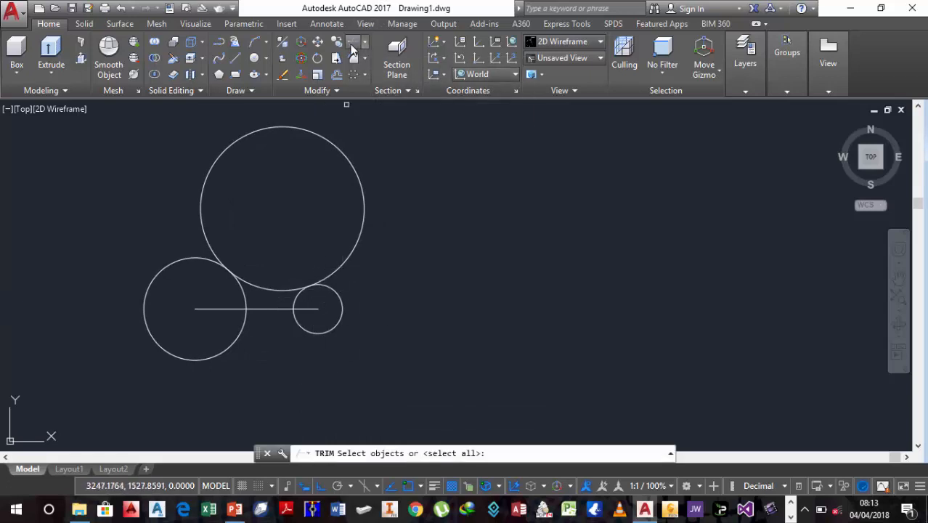
key("Return")
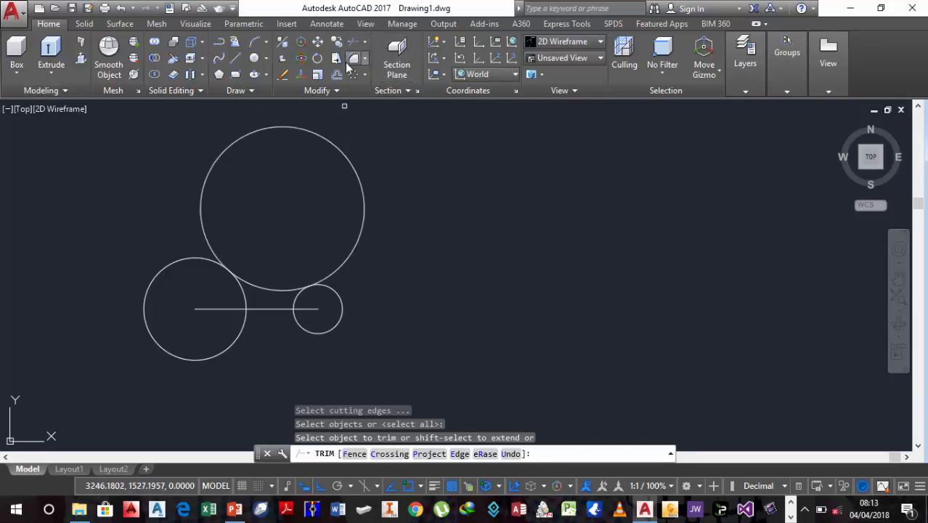
left_click(300, 129)
scroll(210, 334, "up", 2)
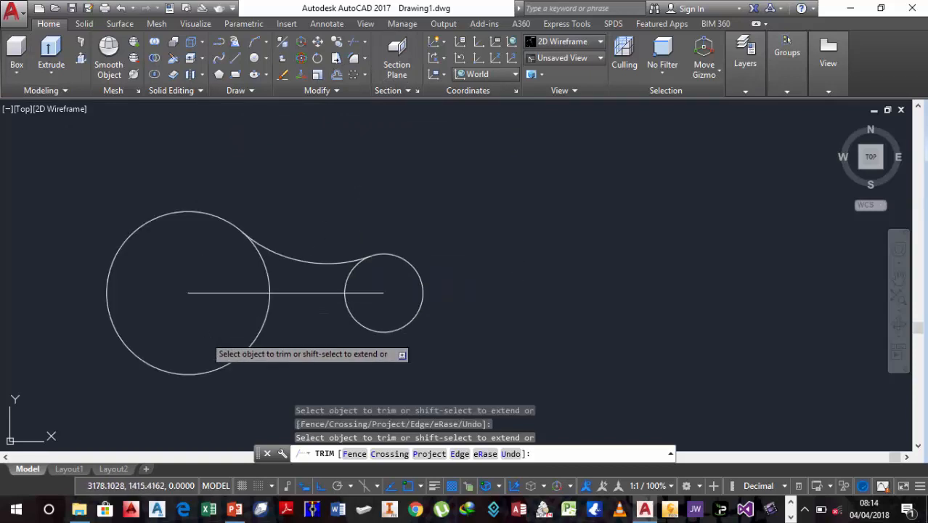
middle_click_drag(204, 336, 199, 310)
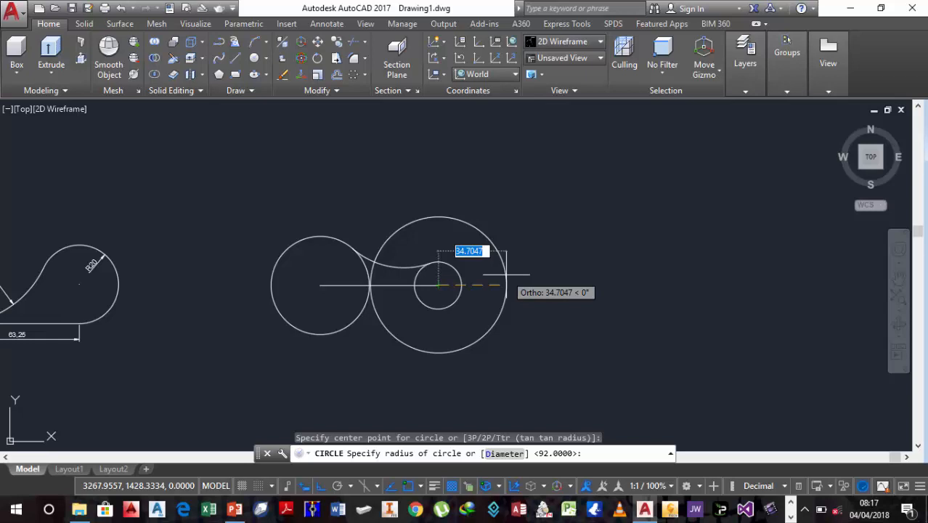
Step: Draw construction circles of radius 68 at the small circle's centre and radius 55 at the large circle's centre
type("80")
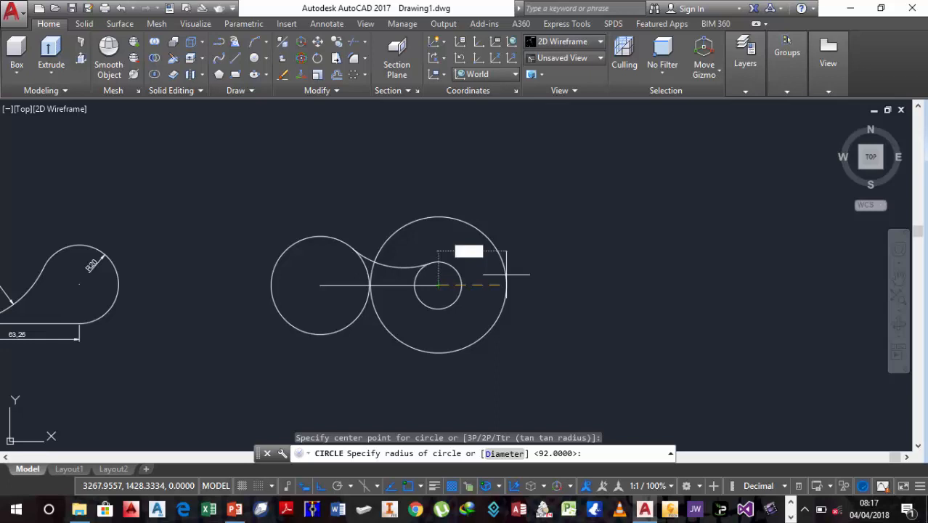
key("Return")
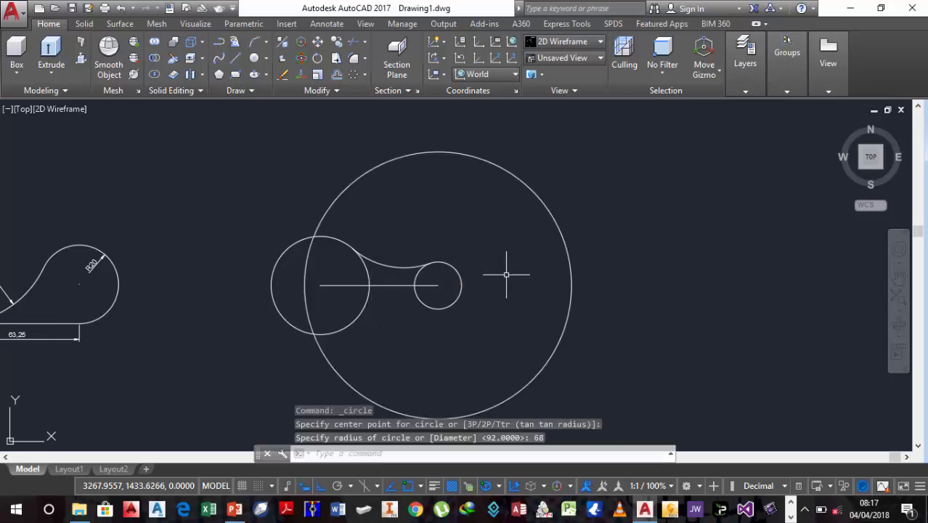
left_click(255, 59)
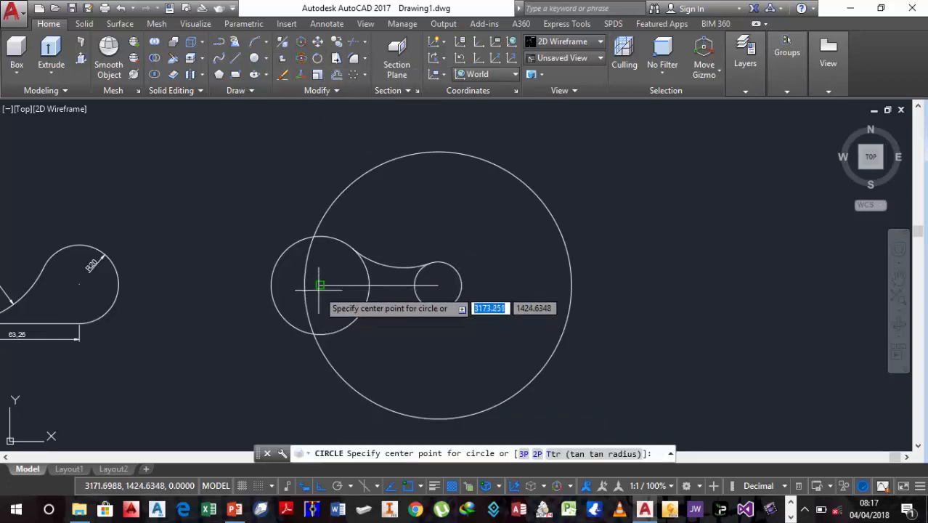
left_click(320, 285)
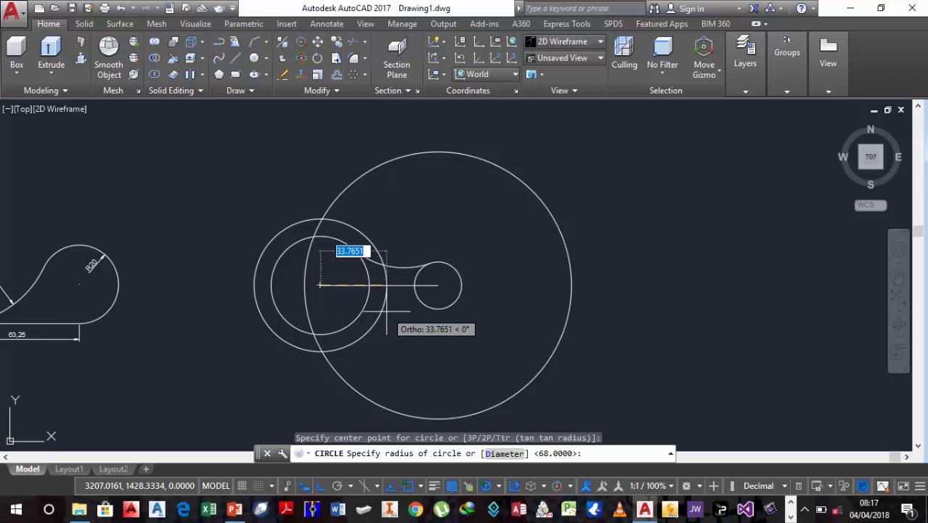
type("55")
key("Return")
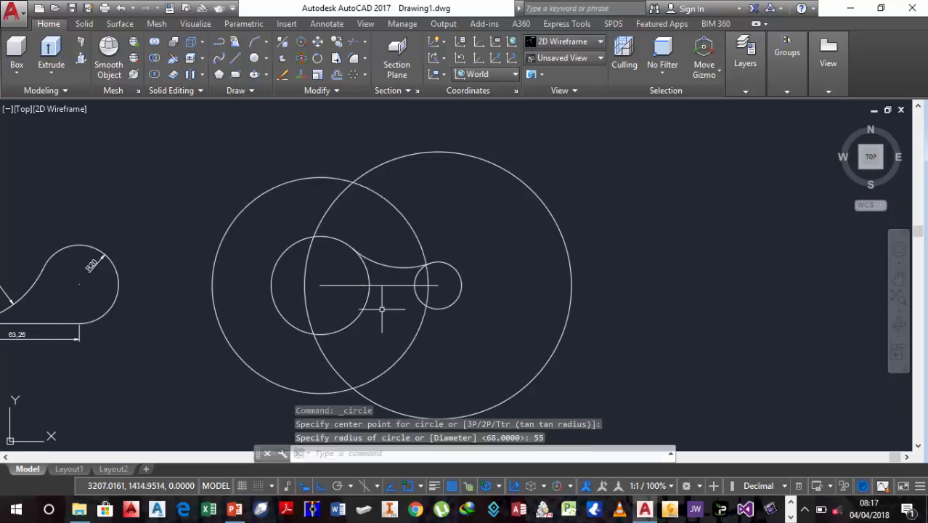
Step: Draw a circle of radius 80 centred on the upper intersection of the two construction circles
left_click(254, 58)
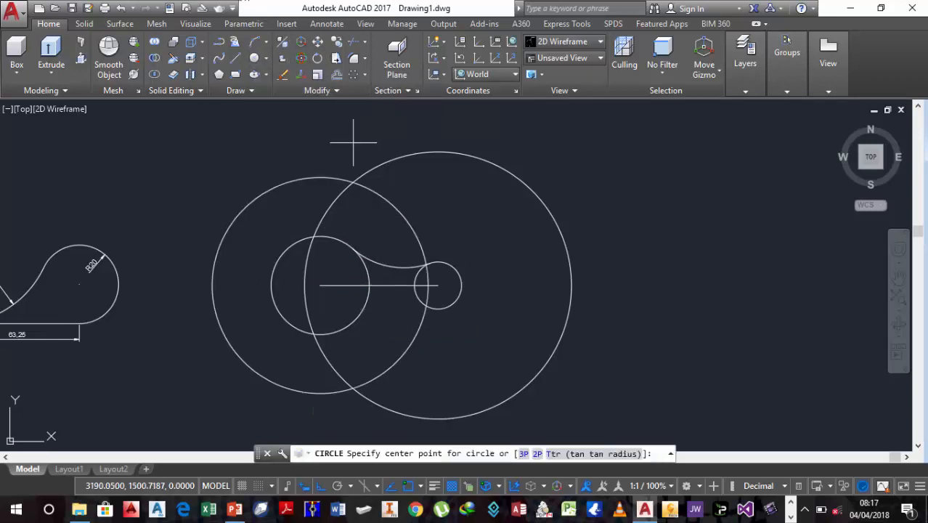
left_click(352, 182)
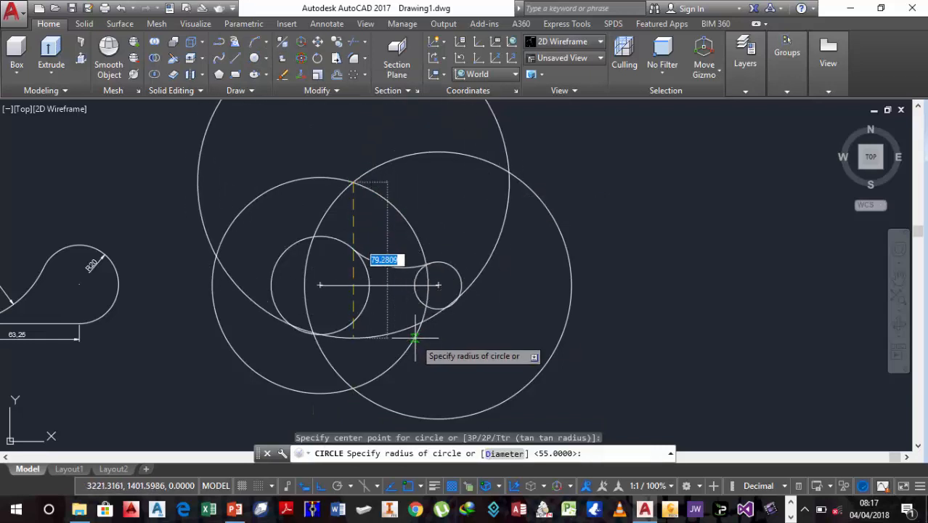
type("80")
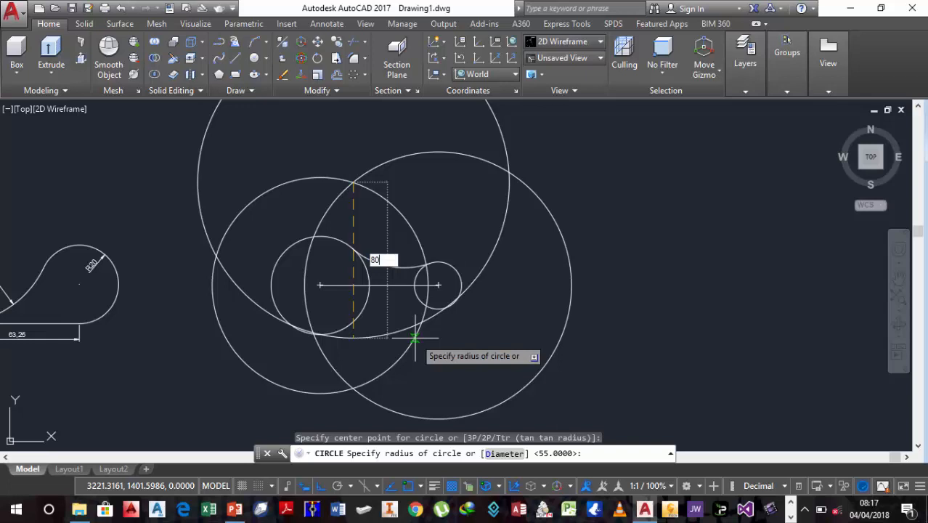
key("Return")
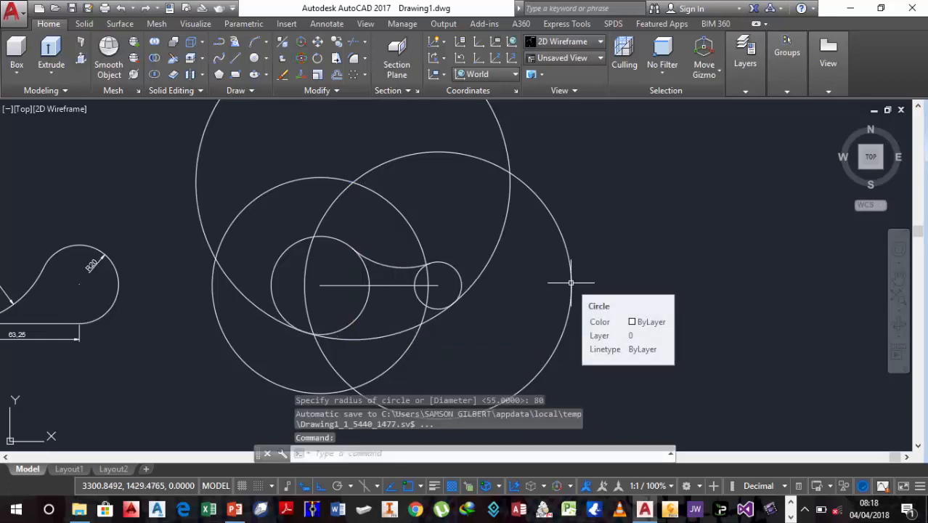
Step: Undo the radius 80 circle and both construction circles
key("ctrl+z")
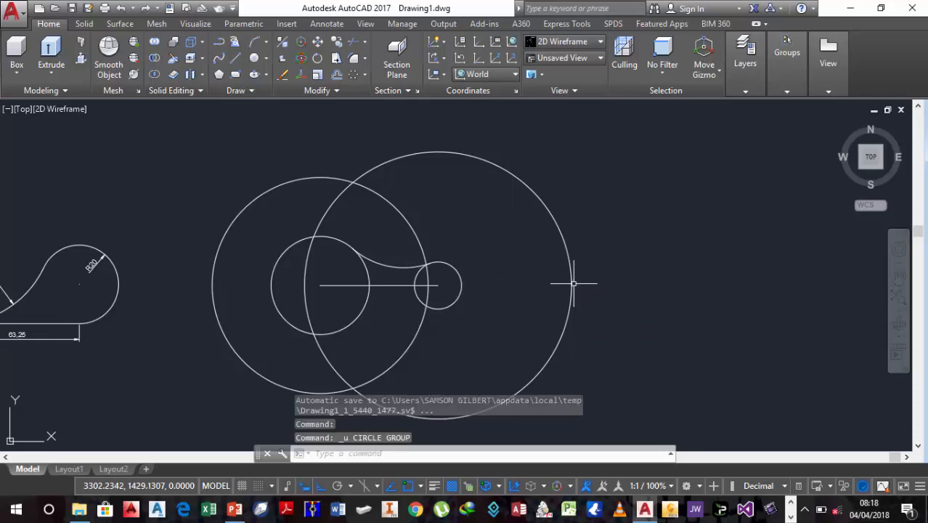
key("ctrl+z")
key("ctrl+z")
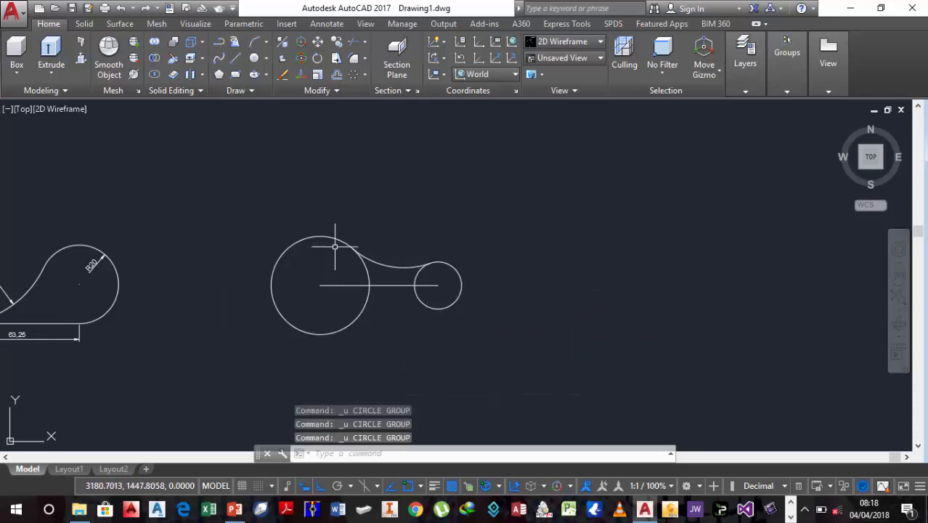
Step: Draw a construction circle of radius 55 from the centre of the radius 25 circle
scroll(310, 267, "up", 2)
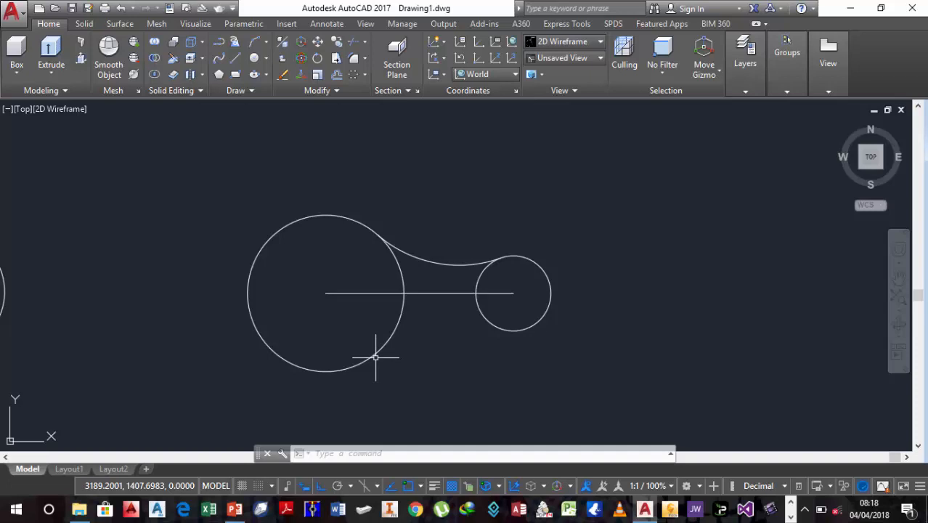
left_click(254, 58)
left_click(326, 294)
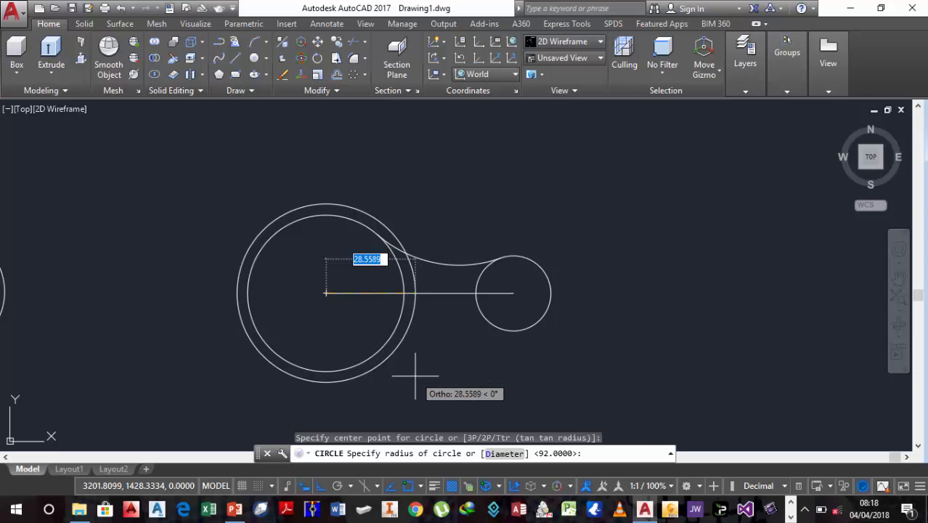
type("55")
key("Return")
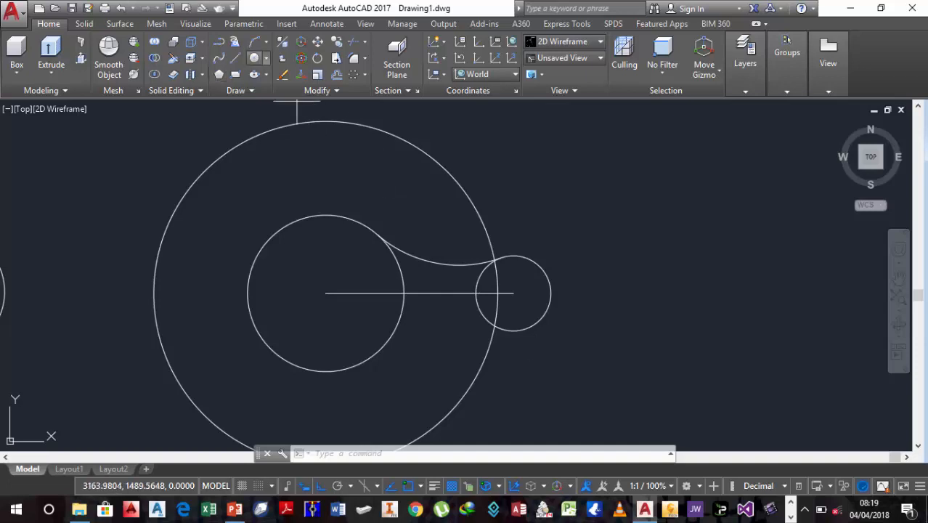
Step: Draw a construction circle of radius 68 from the centre of the radius 12 circle
left_click(253, 58)
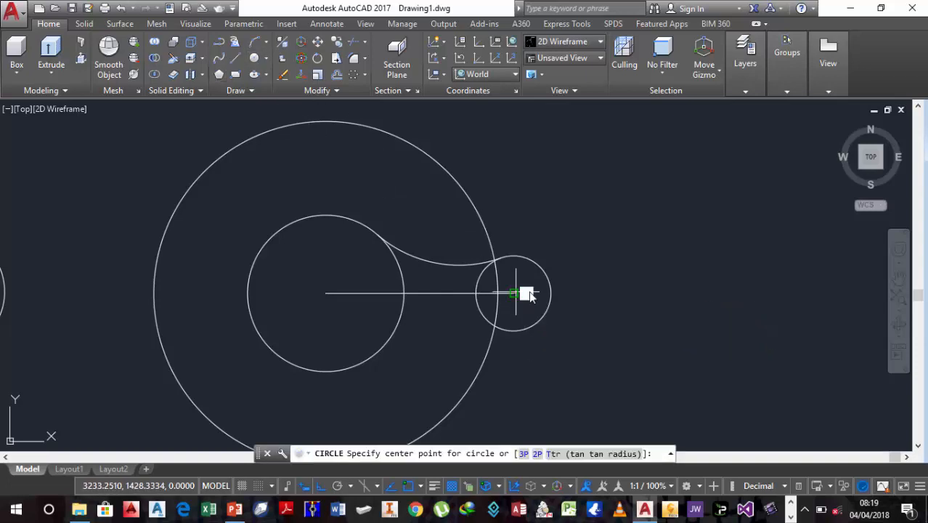
left_click(516, 293)
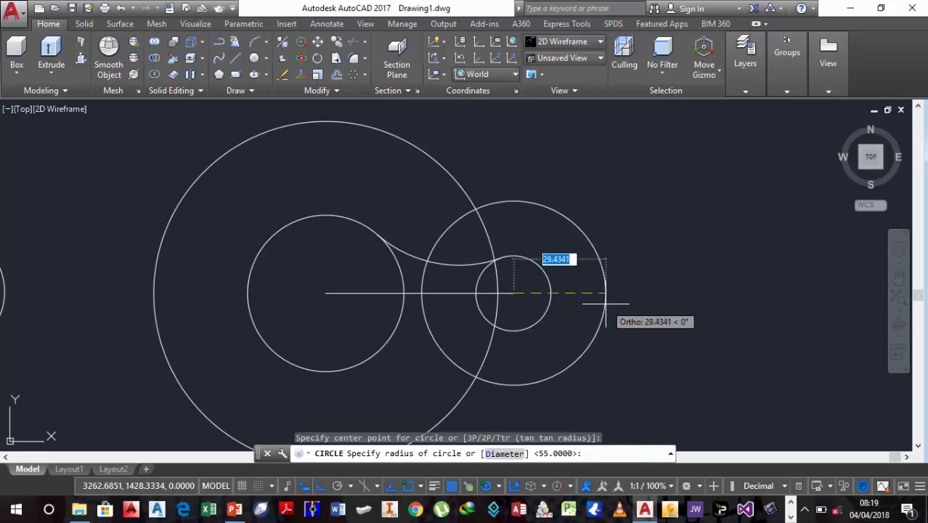
type("68")
key("Return")
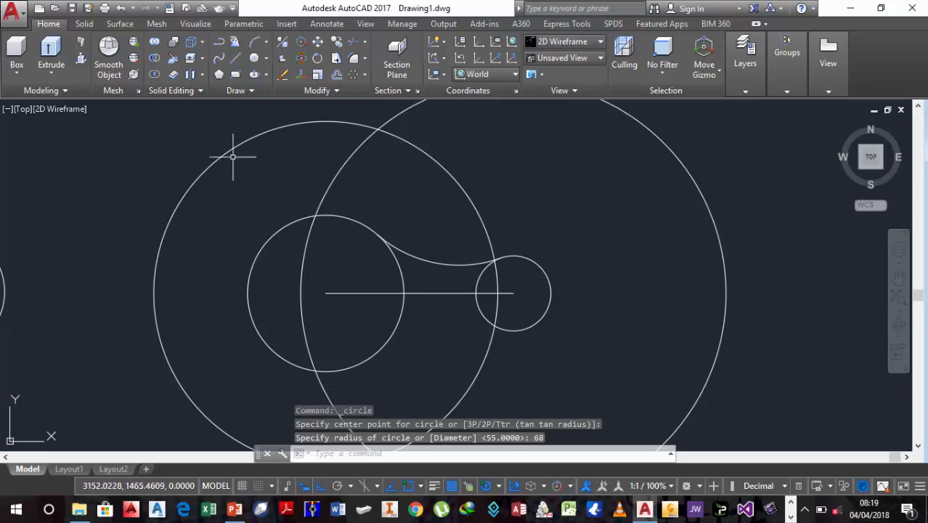
Step: Draw a circle of radius 80 centred on the upper intersection of the two construction circles
left_click(254, 60)
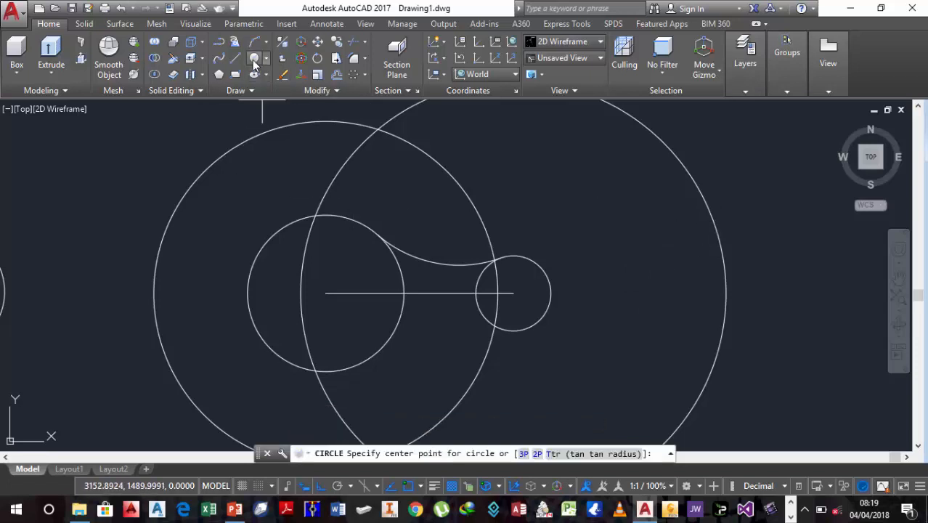
left_click(378, 129)
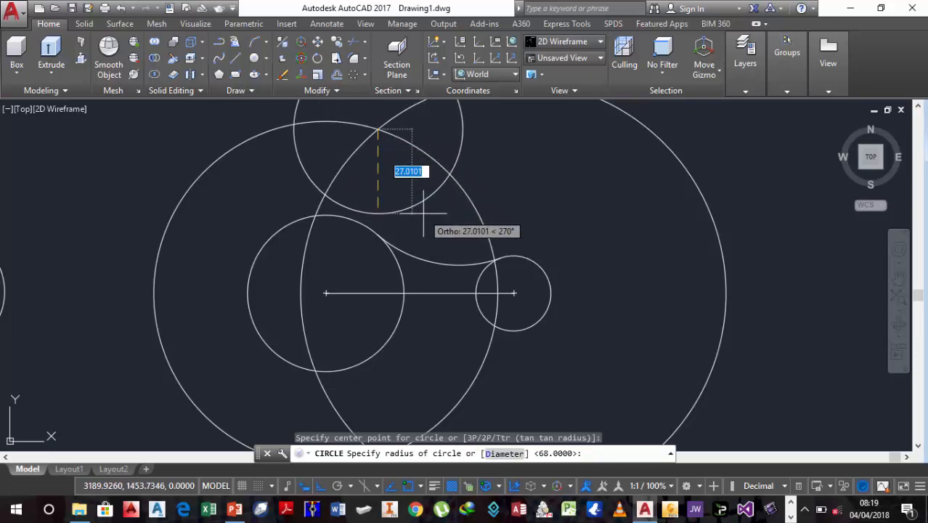
type("80")
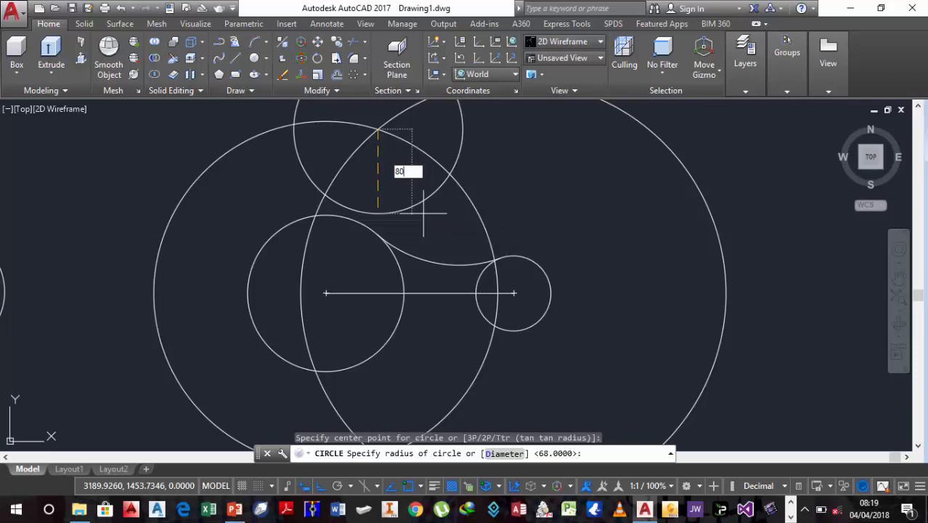
key("Return")
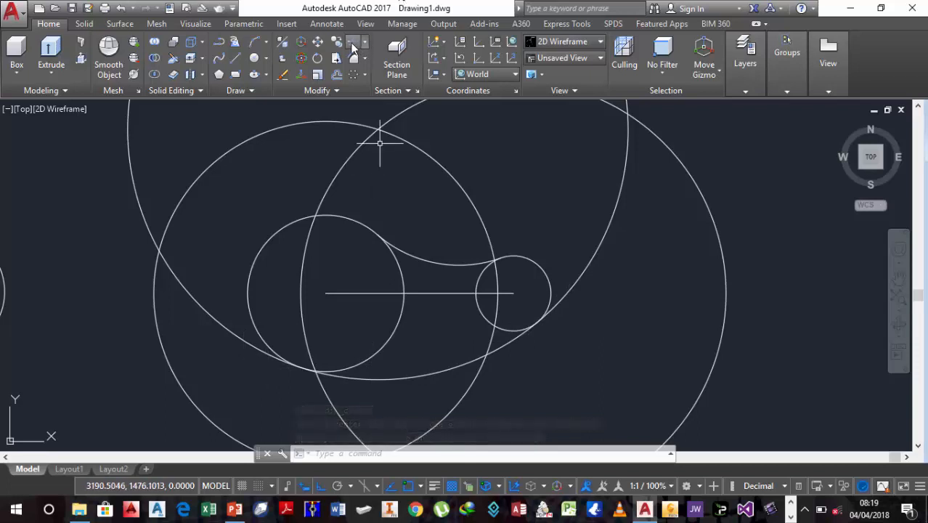
Step: Trim the radius 80 circle on both sides, keeping its lower arc between the two small circles
left_click(354, 45)
key("Return")
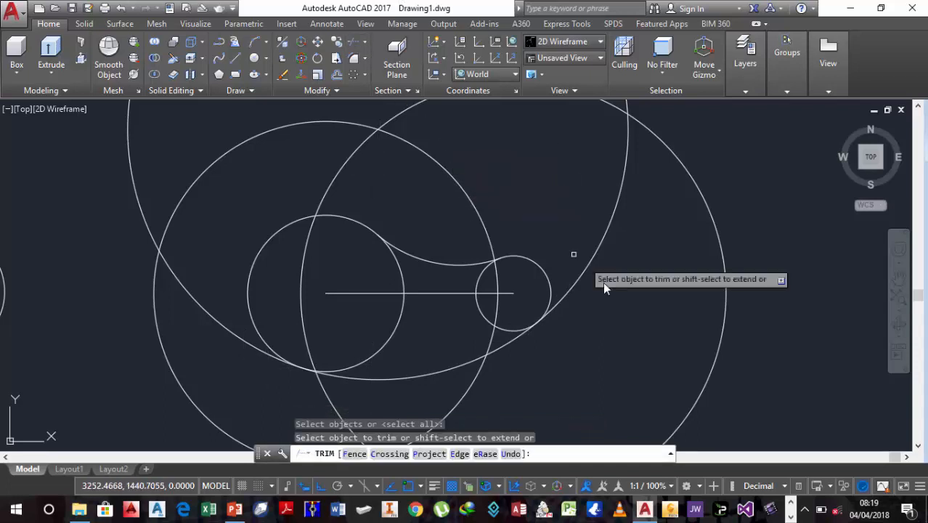
left_click(581, 281)
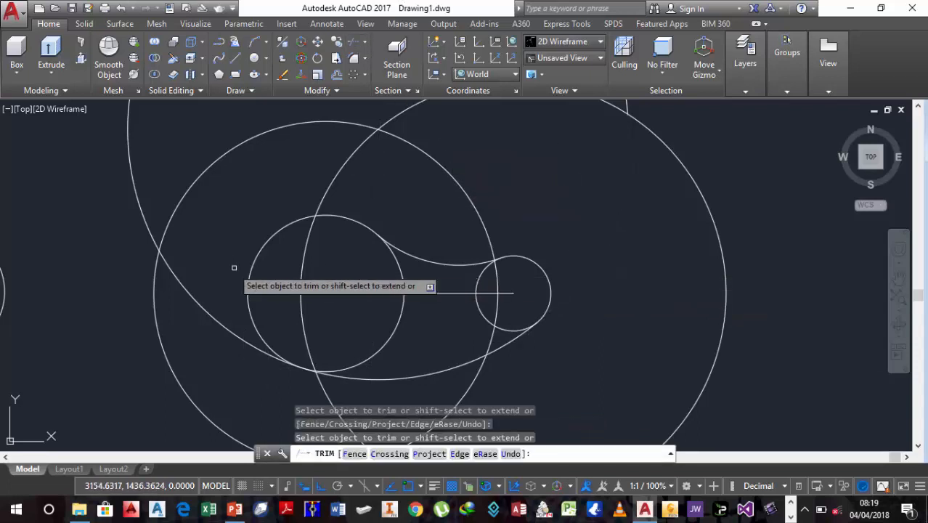
left_click(181, 287)
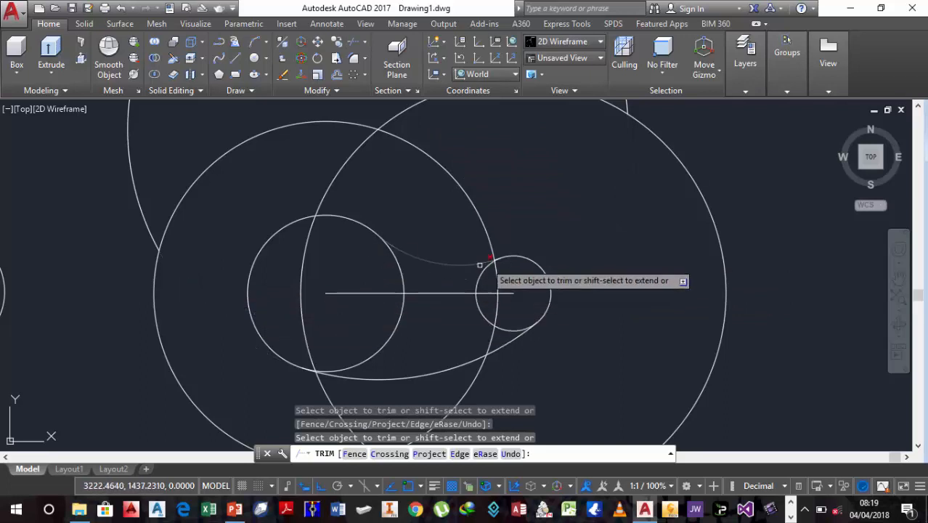
scroll(486, 263, "down", 2)
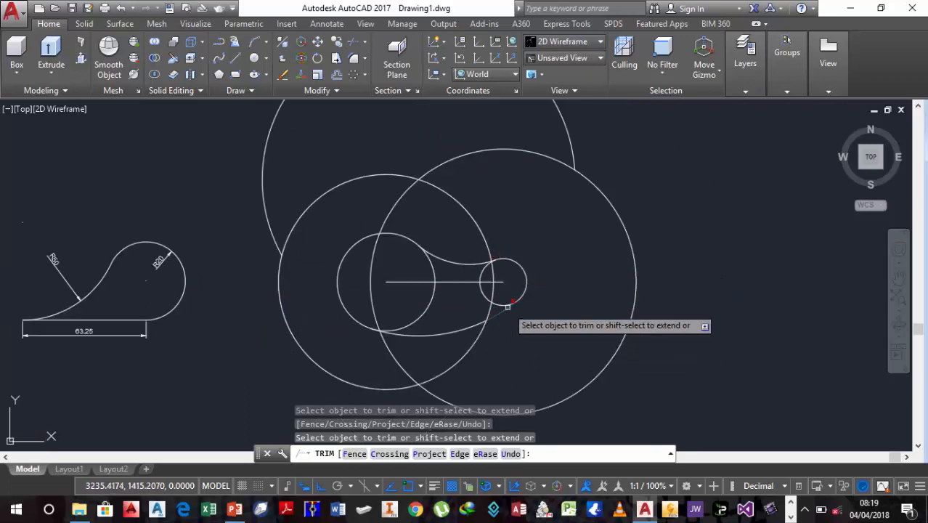
key("Escape")
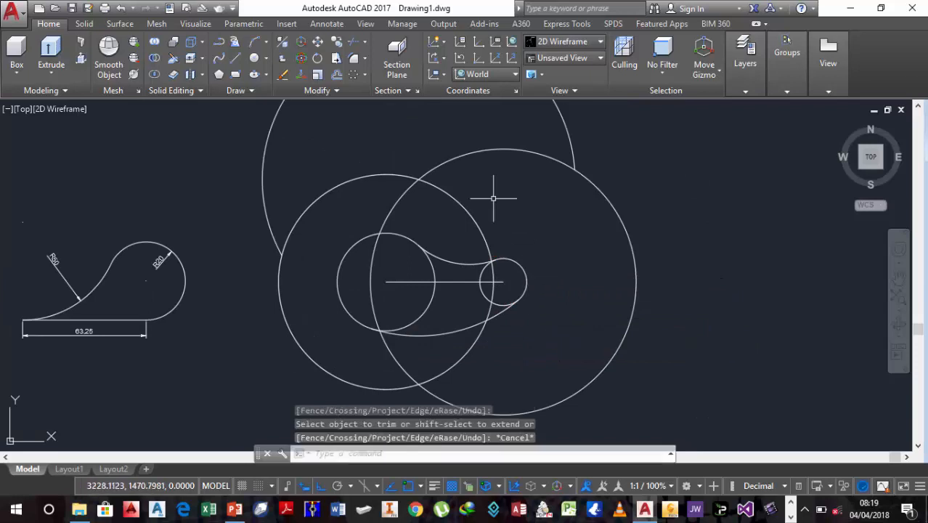
Step: Delete the two construction circles and the leftover upper arc of the radius 80 circle
left_click(499, 197)
left_click(238, 133)
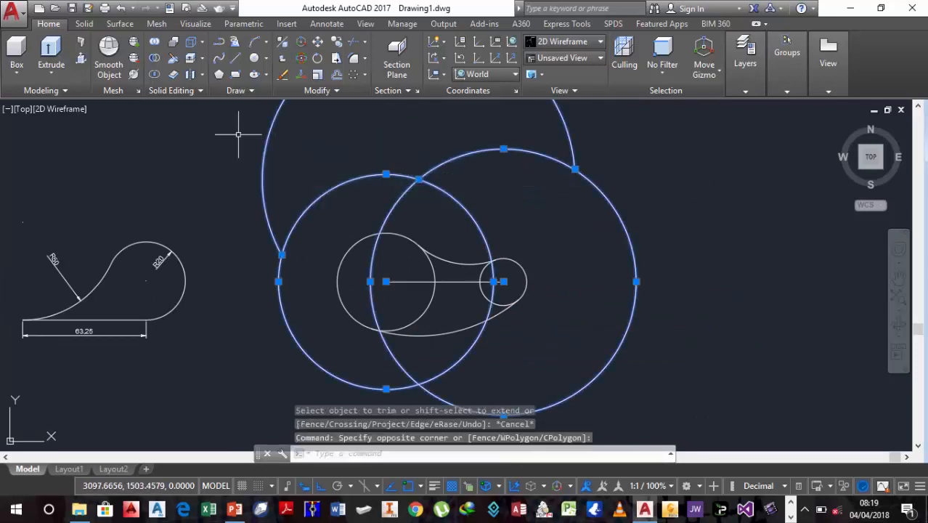
key("Delete")
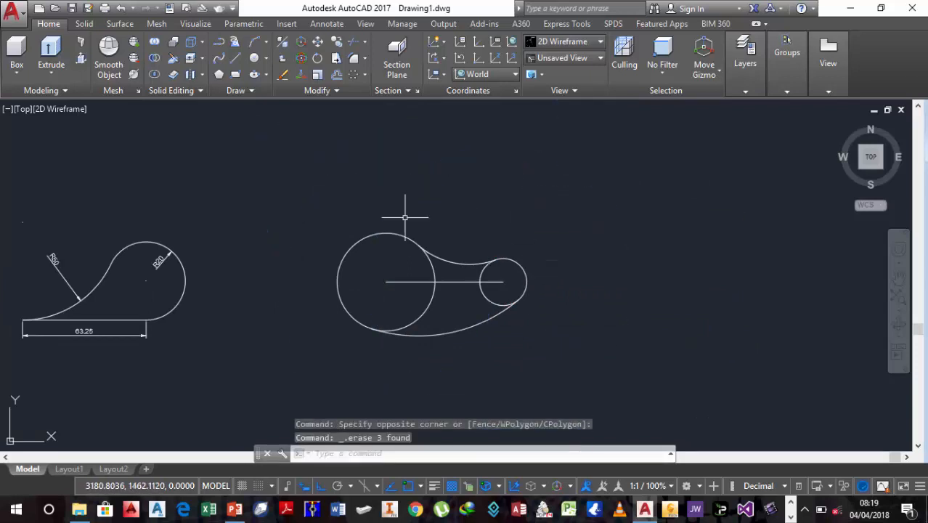
Step: Trim the inner portions of the radius 25 and radius 12 circles to leave a closed kidney outline
scroll(464, 289, "up", 4)
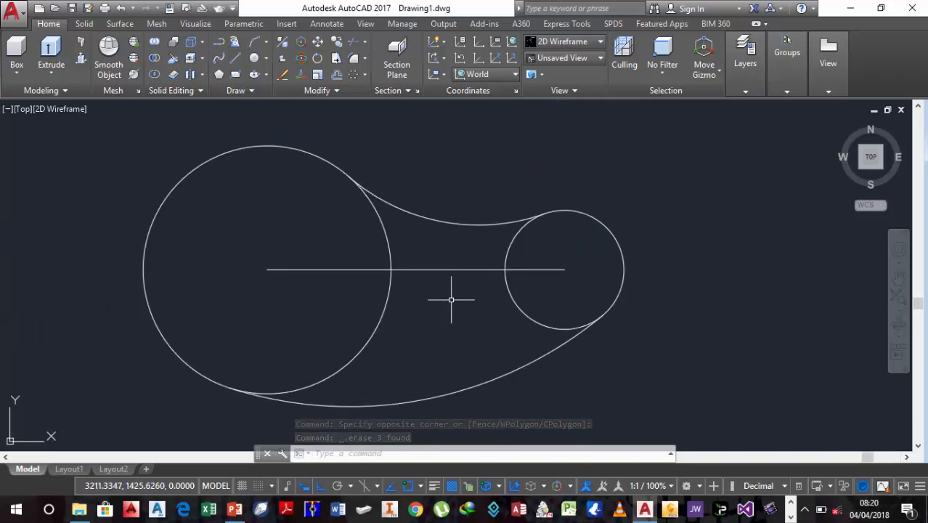
left_click(350, 41)
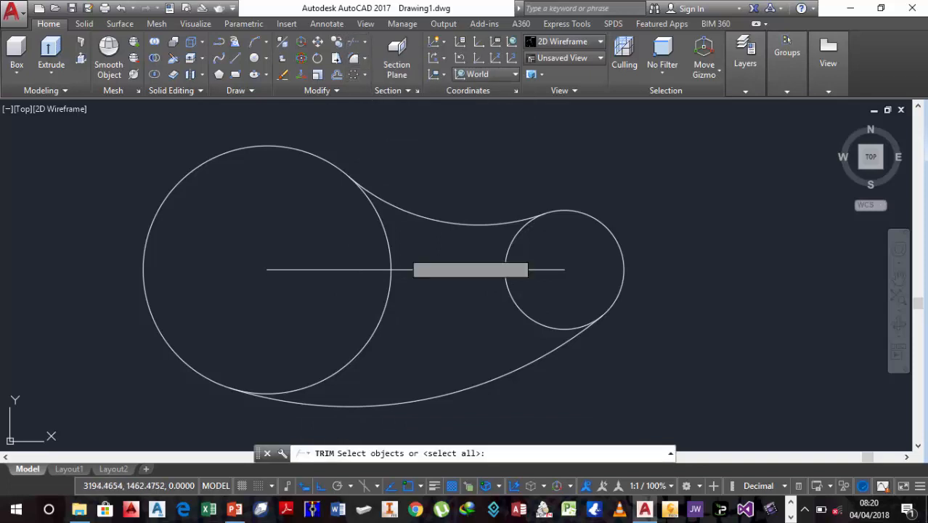
key("Return")
left_click(392, 281)
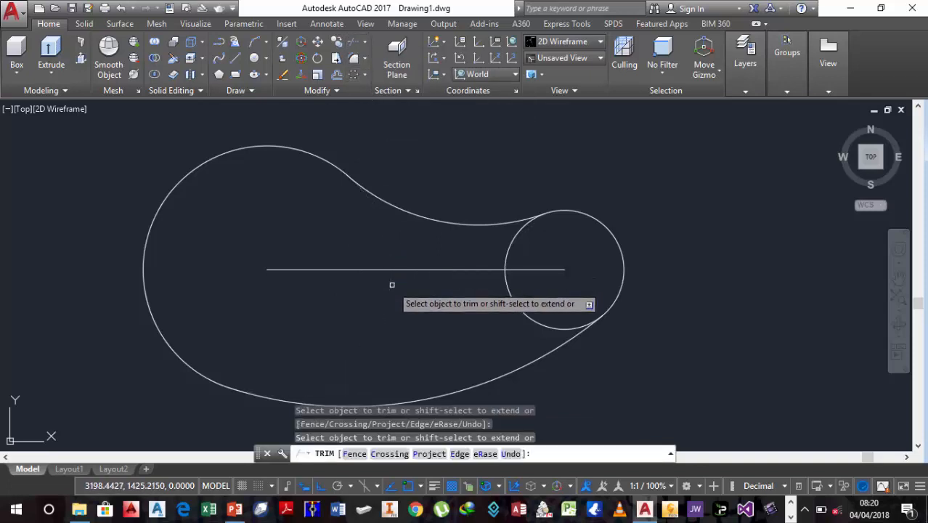
left_click(514, 301)
left_click(514, 239)
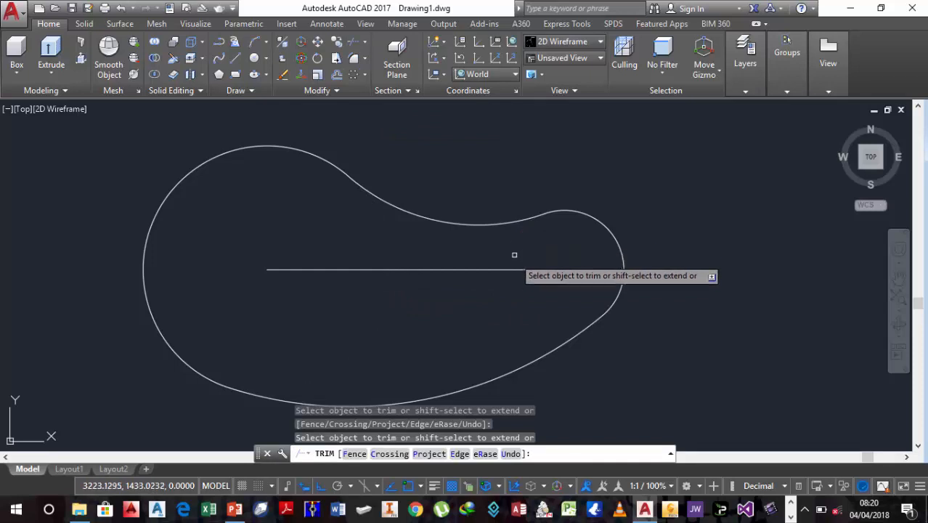
scroll(570, 254, "down", 2)
right_click(548, 209)
left_click(580, 218)
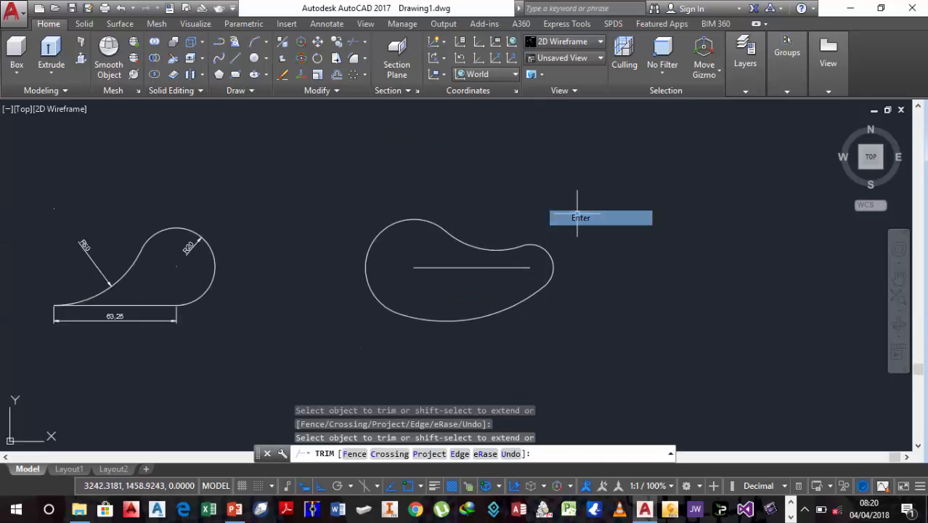
Step: Add a linear dimension between the endpoints of the horizontal centre line, placed below the kidney shape
scroll(369, 207, "up", 3)
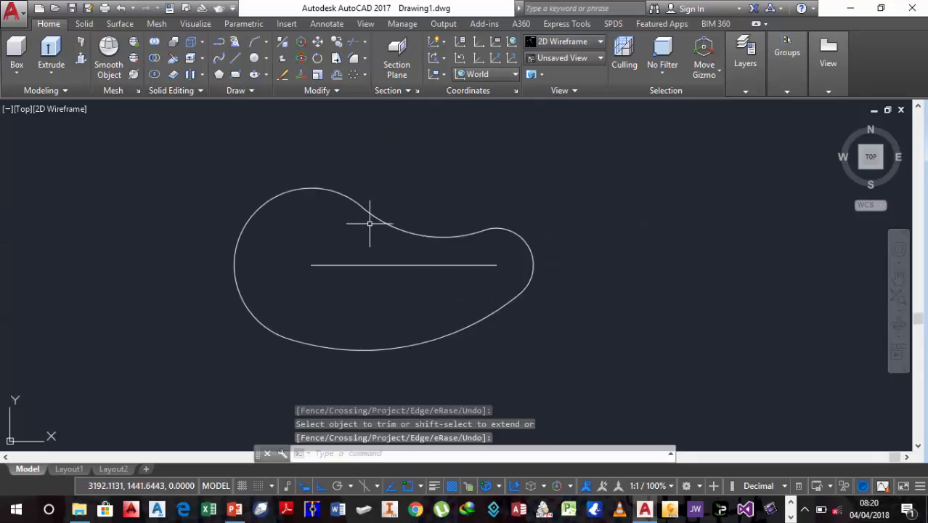
left_click(320, 25)
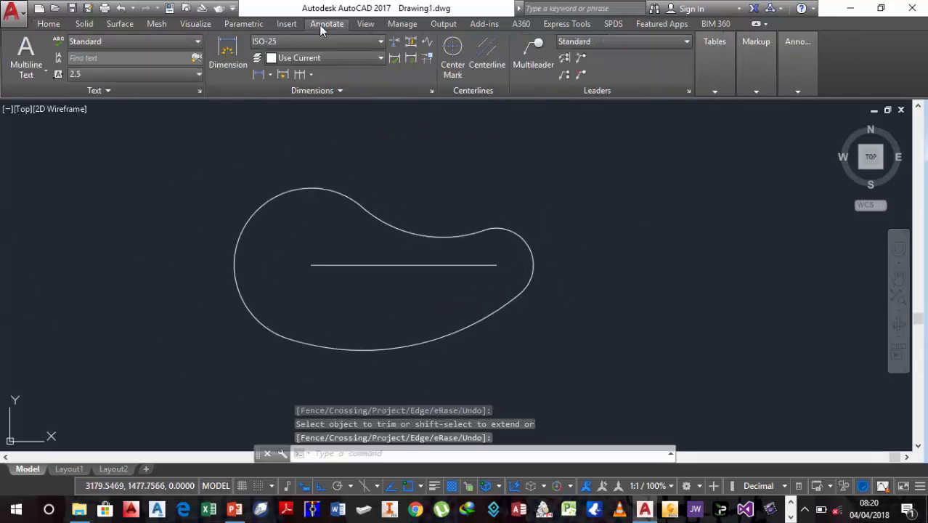
left_click(259, 74)
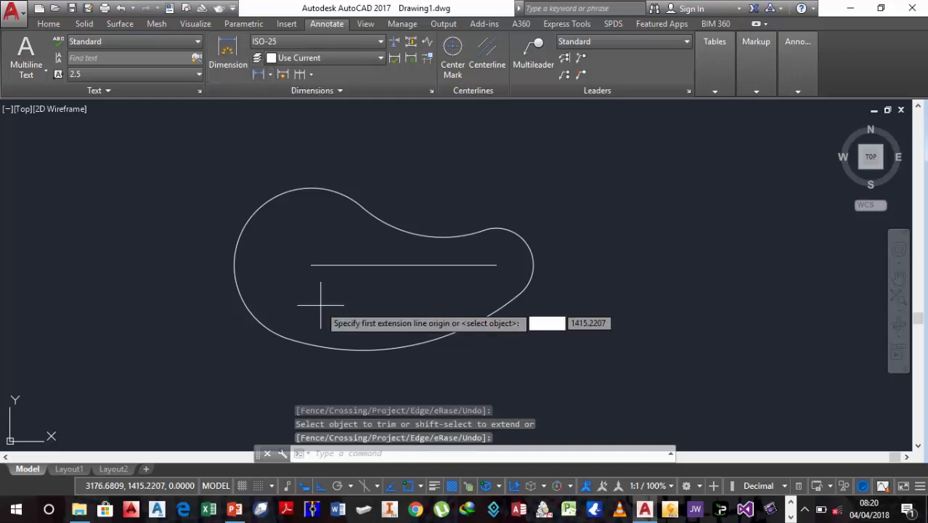
left_click(310, 265)
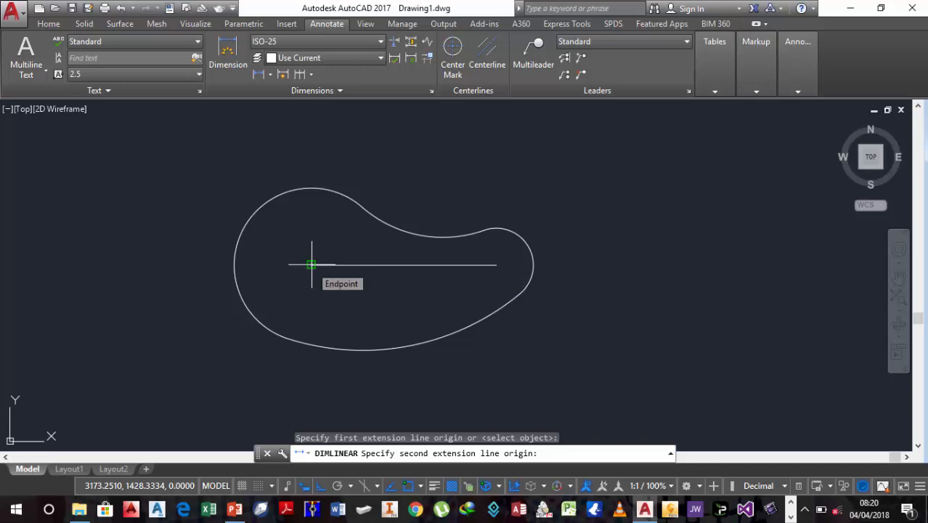
left_click(495, 264)
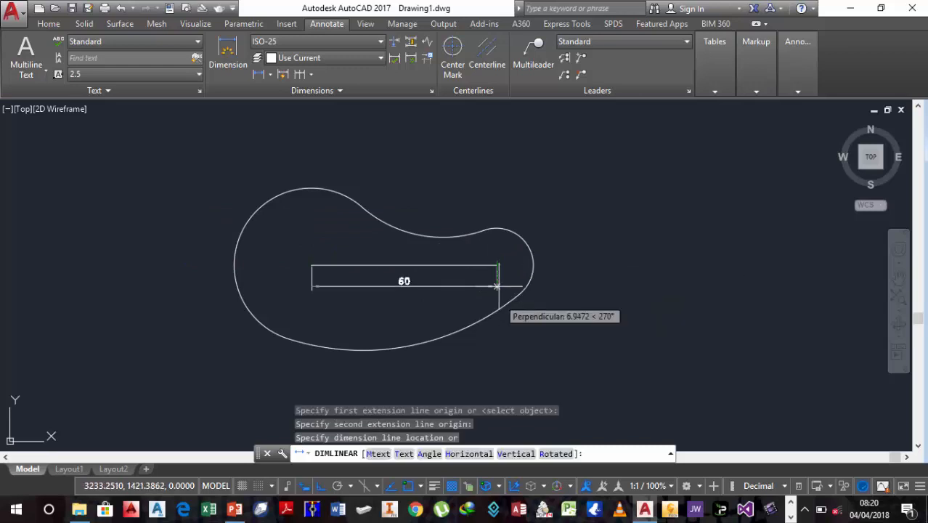
left_click(485, 375)
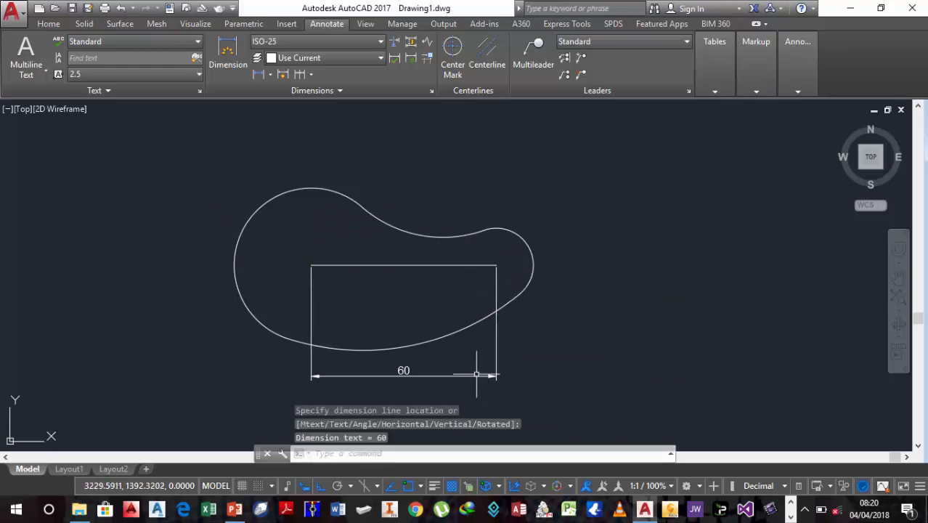
Step: Add radius dimensions inside the outline to the kidney's large left arc and small right arc
left_click(270, 75)
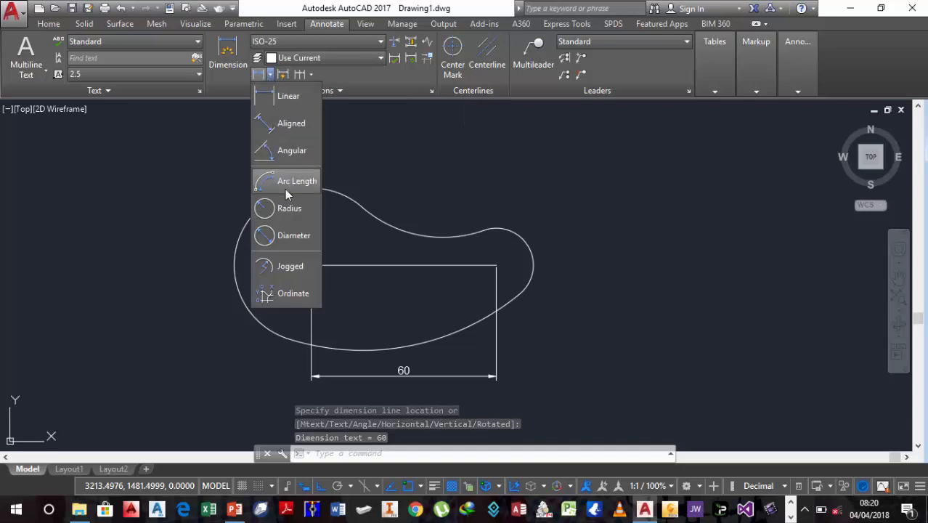
left_click(284, 208)
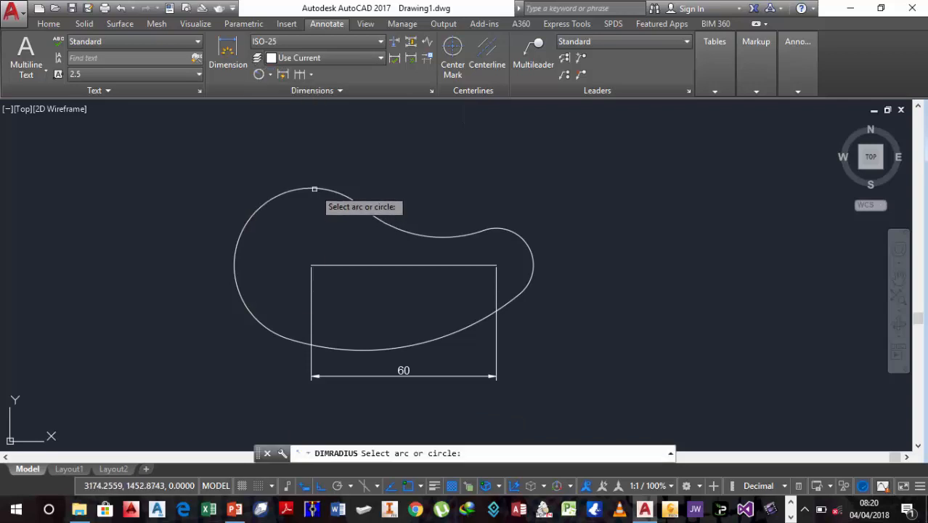
left_click(315, 188)
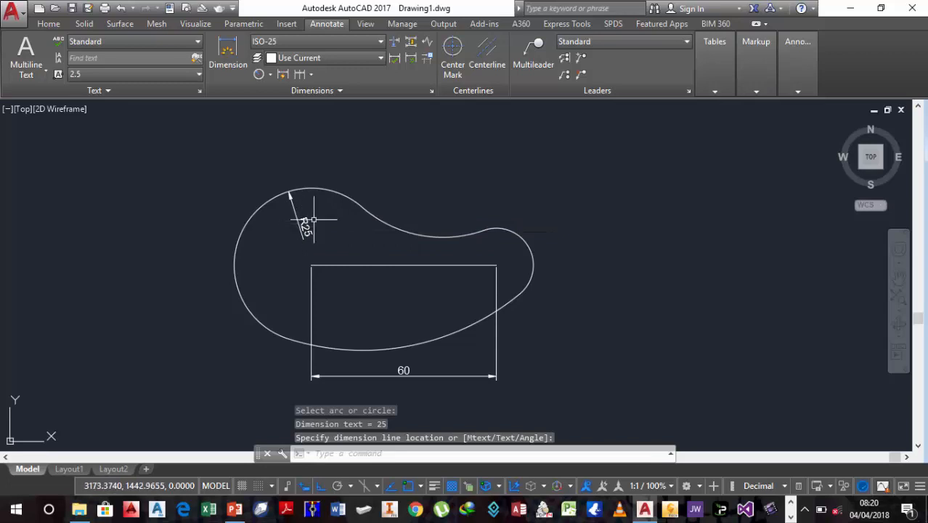
key("Return")
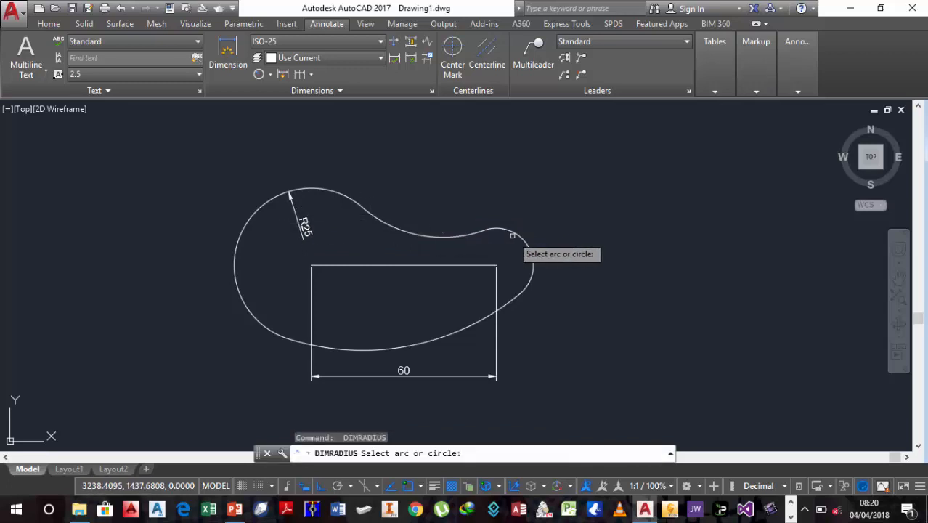
left_click(511, 234)
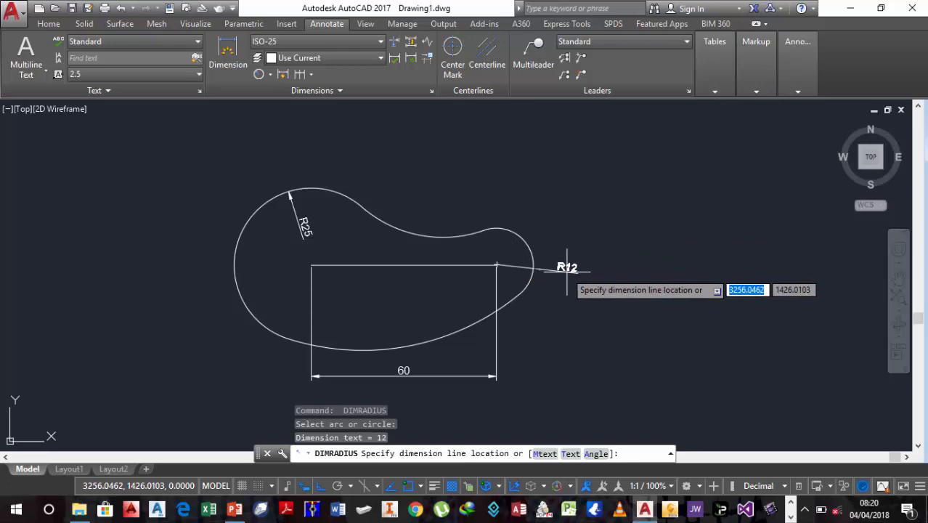
left_click(494, 242)
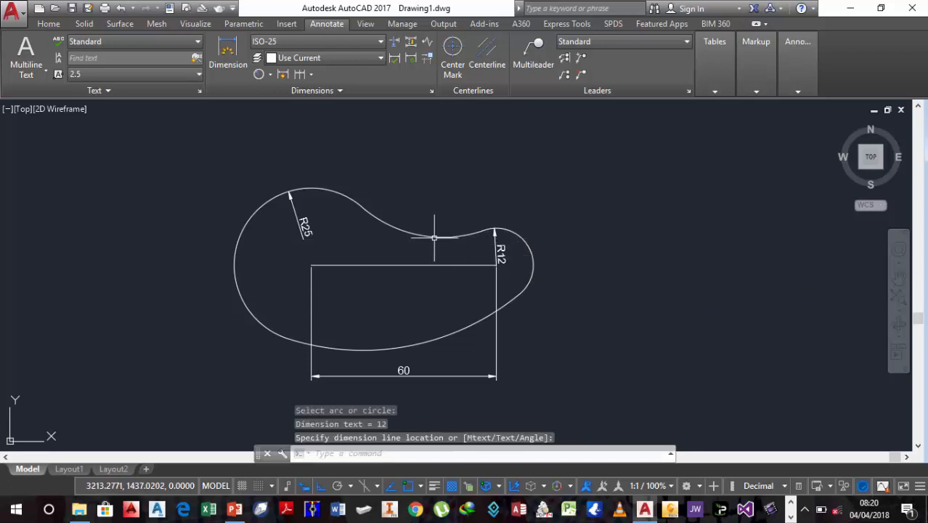
Step: Add radius dimensions to the kidney's concave upper arc and its long lower arc
key("Return")
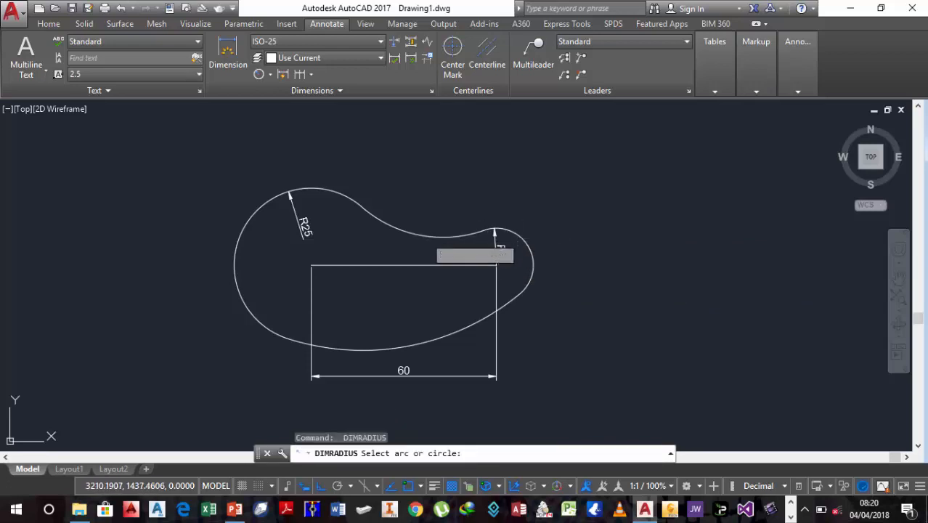
left_click(428, 234)
left_click(429, 192)
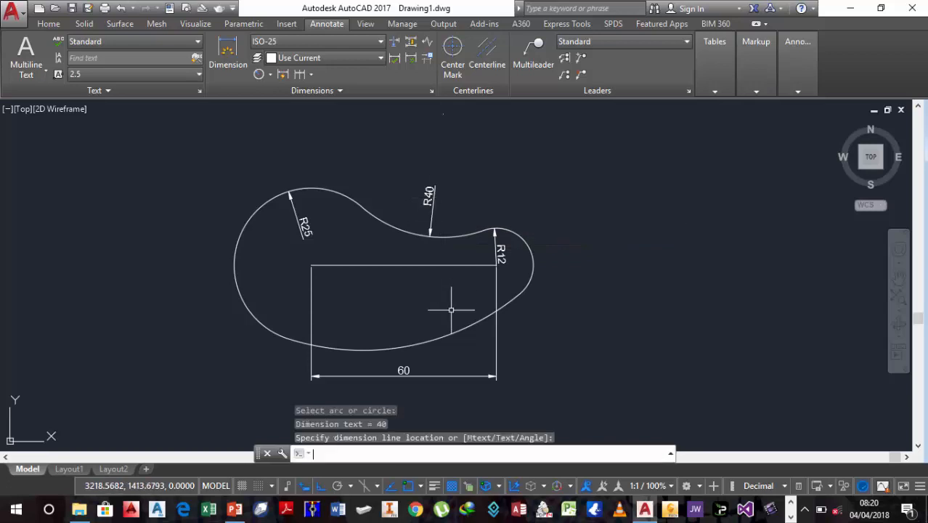
key("Return")
left_click(443, 337)
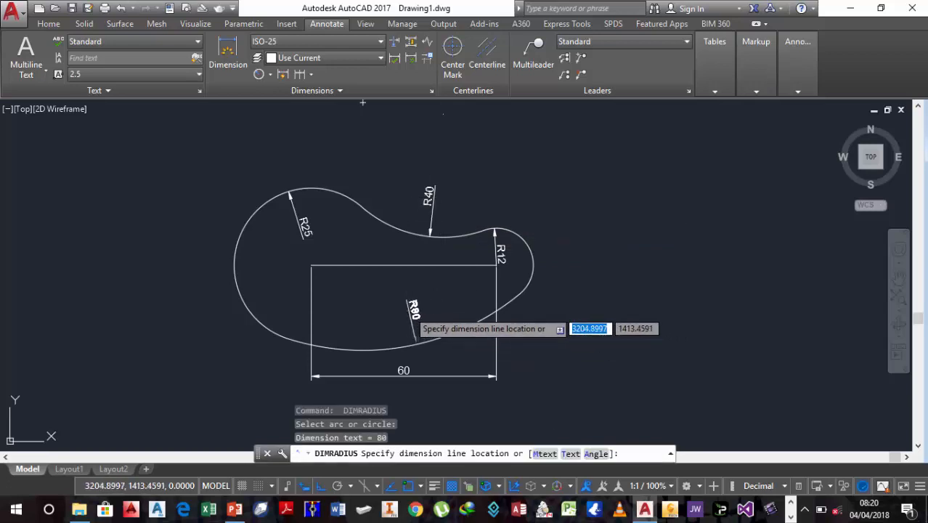